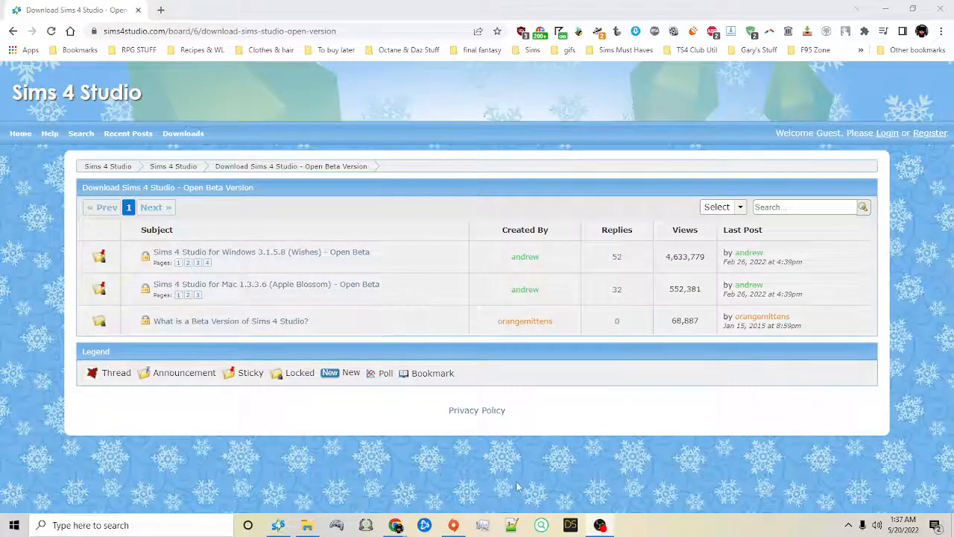
Step: Switch to Sims 4 Studio and set the creator name to simsmodelsimmer
left_click(278, 525)
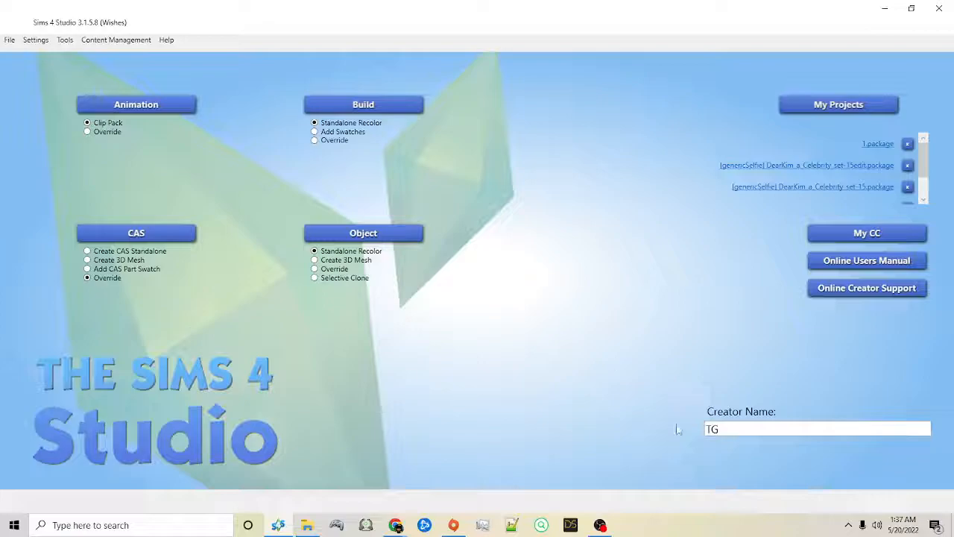
double_click(748, 428)
type("simsmodelsimmer")
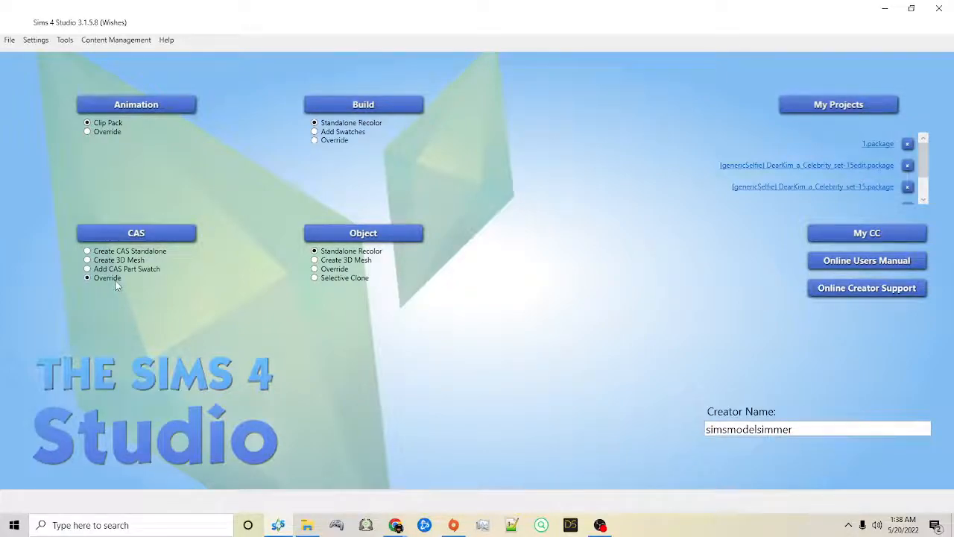
Step: Start a CAS override and select all colour choices of the female yfHair_PompadourSpikey hairstyle
left_click(137, 236)
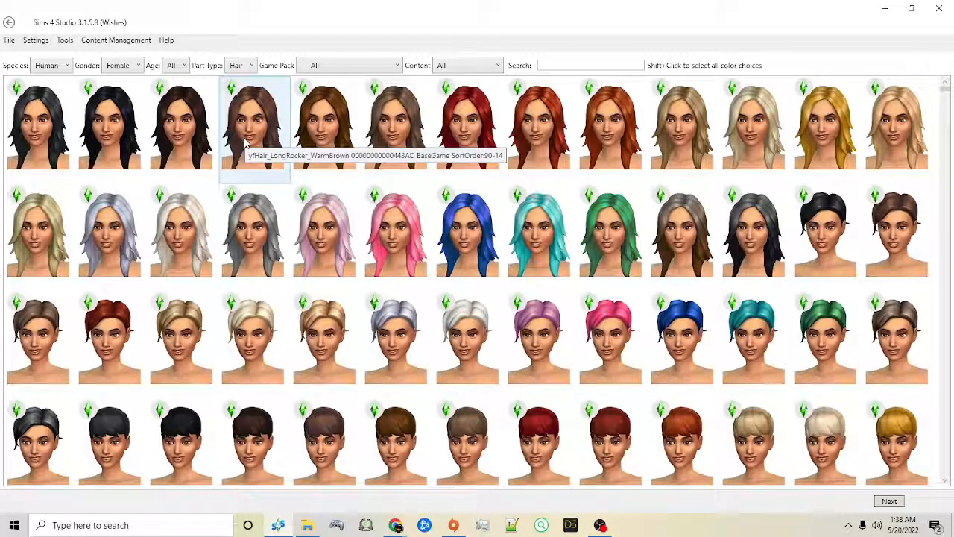
scroll(246, 143, "down", 3)
scroll(246, 143, "down", 3)
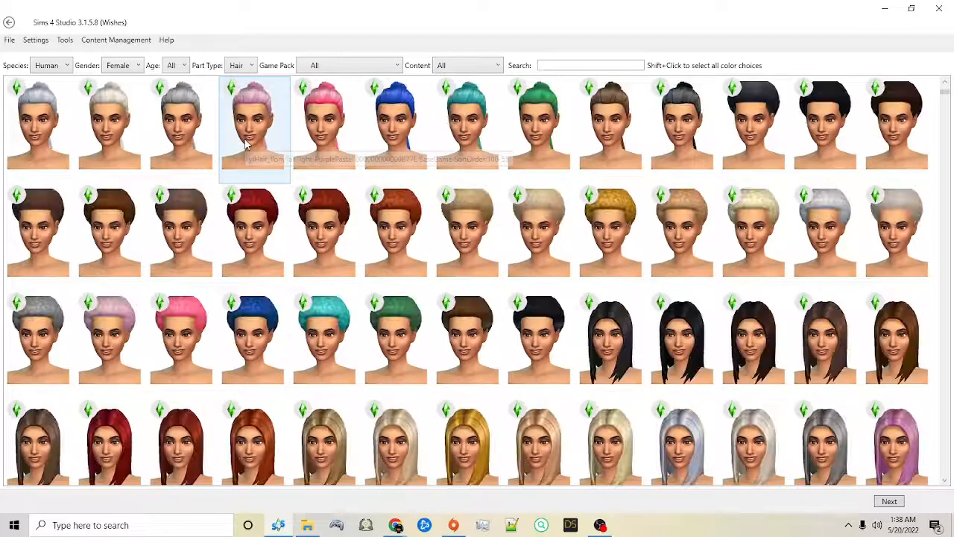
scroll(239, 215, "down", 3)
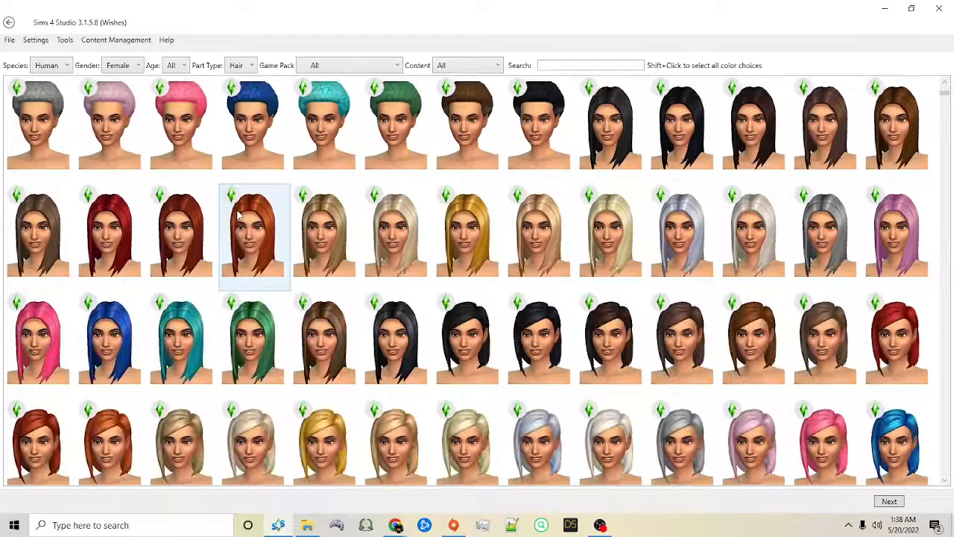
scroll(239, 214, "down", 3)
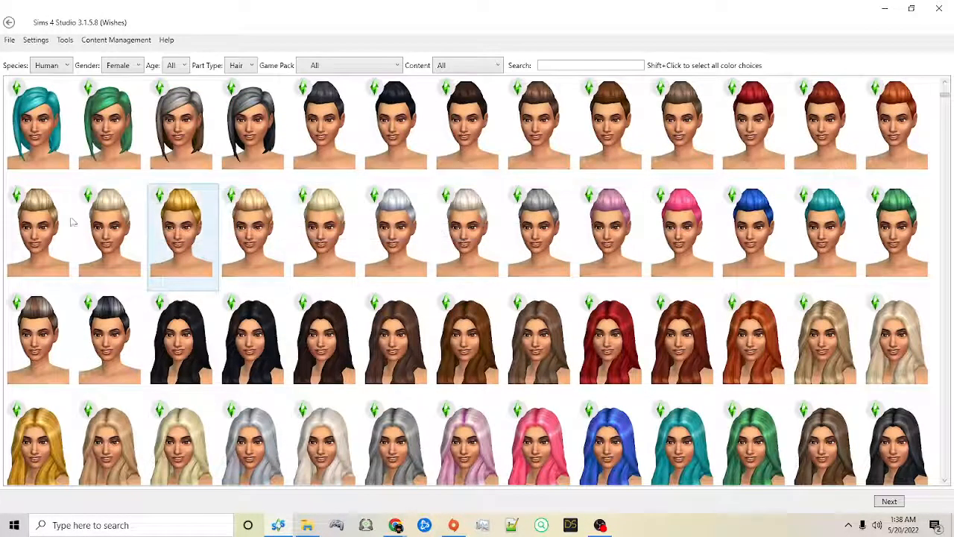
left_click(321, 146, "shift")
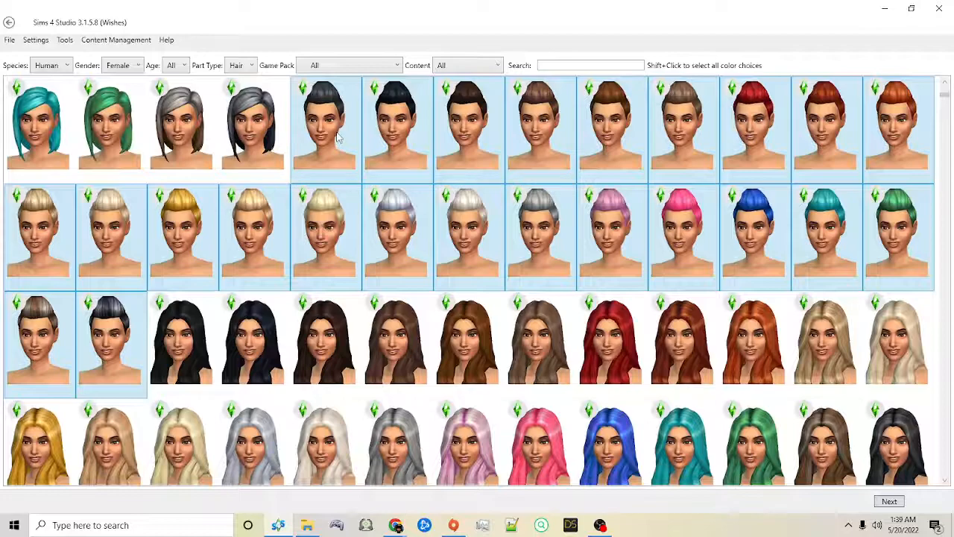
left_click(250, 363)
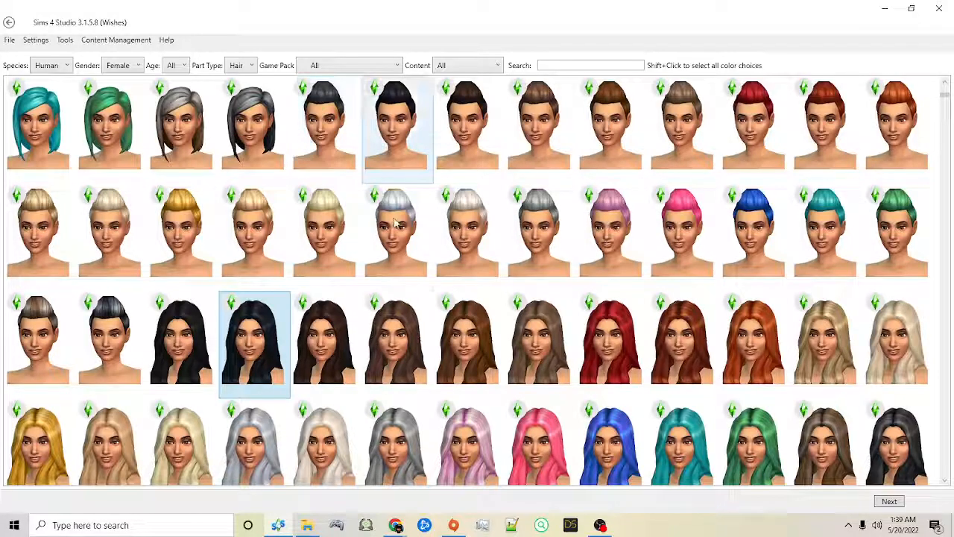
left_click(343, 146)
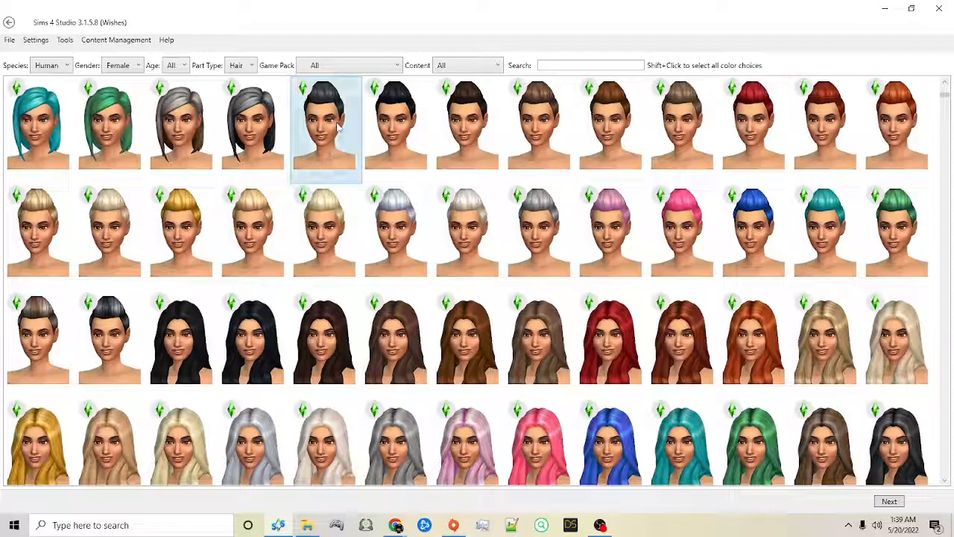
left_click(381, 131)
left_click(382, 131, "shift")
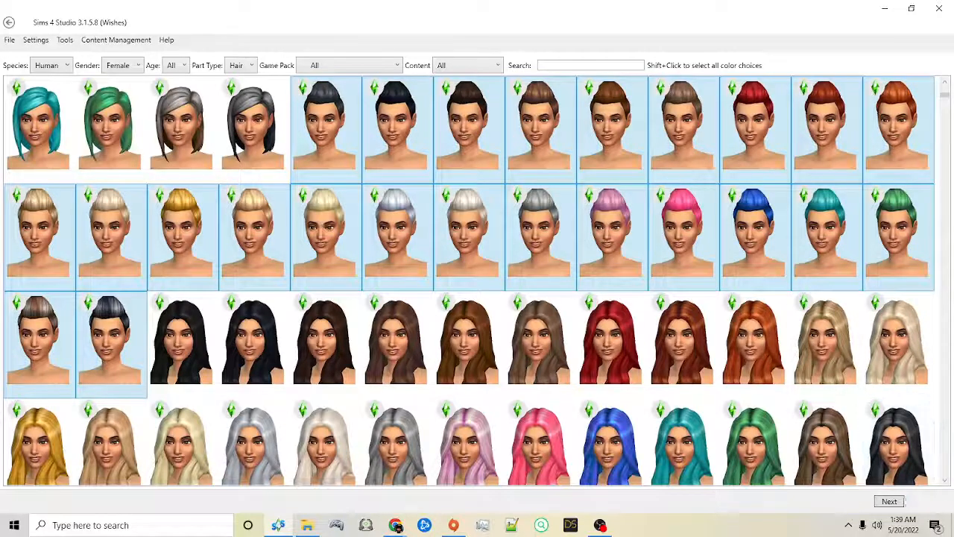
Step: Proceed with the selected hair swatches and save the new package as example in the ts4 CAS folder
left_click(889, 501)
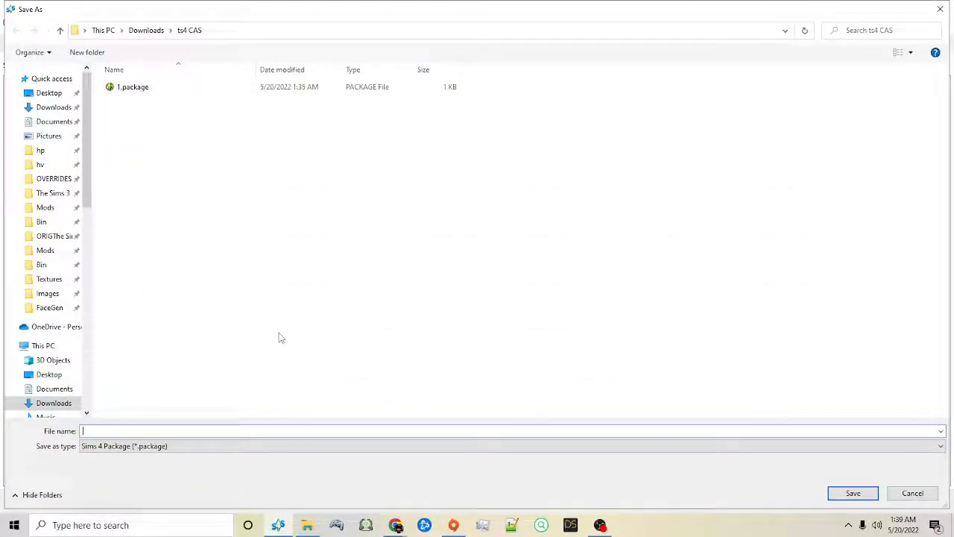
type("example")
key("Return")
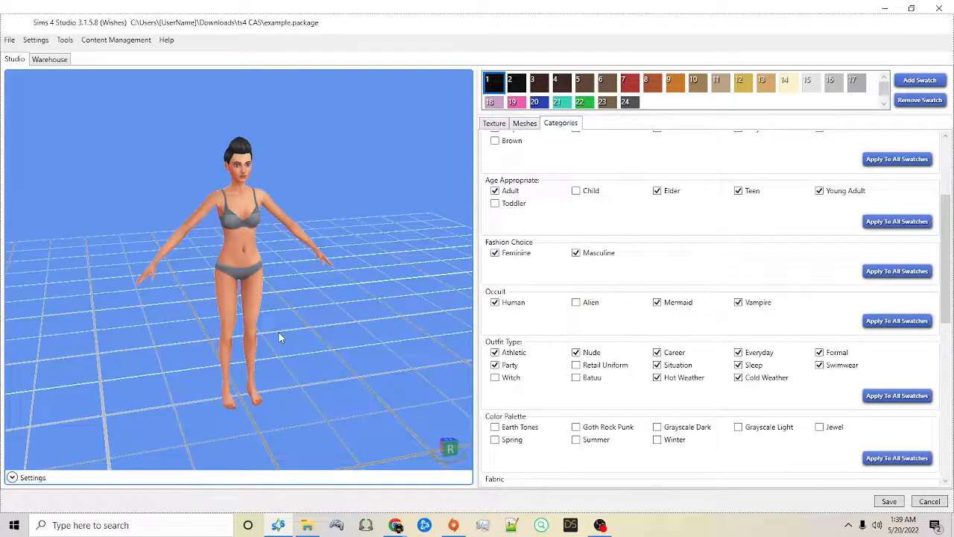
right_click_drag(306, 123, 224, 140)
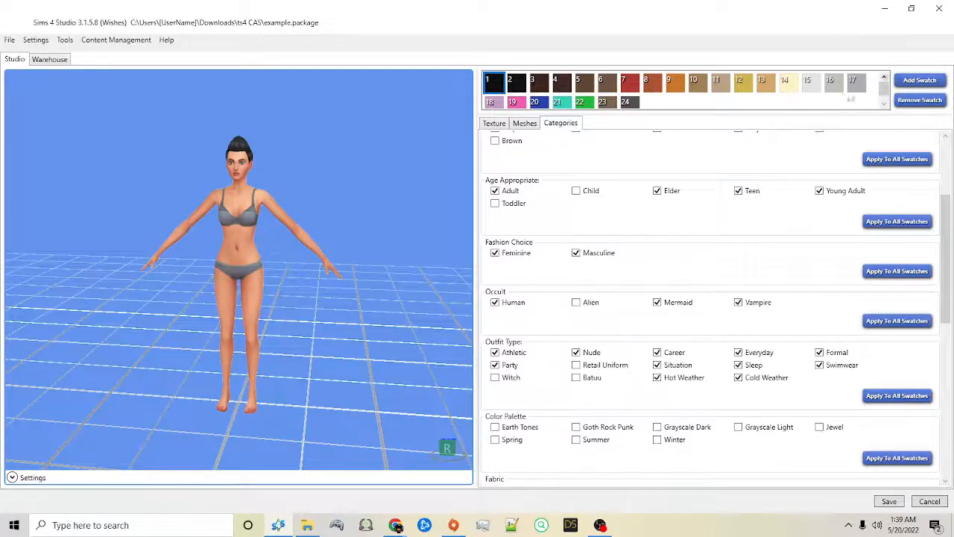
scroll(936, 176, "up", 5)
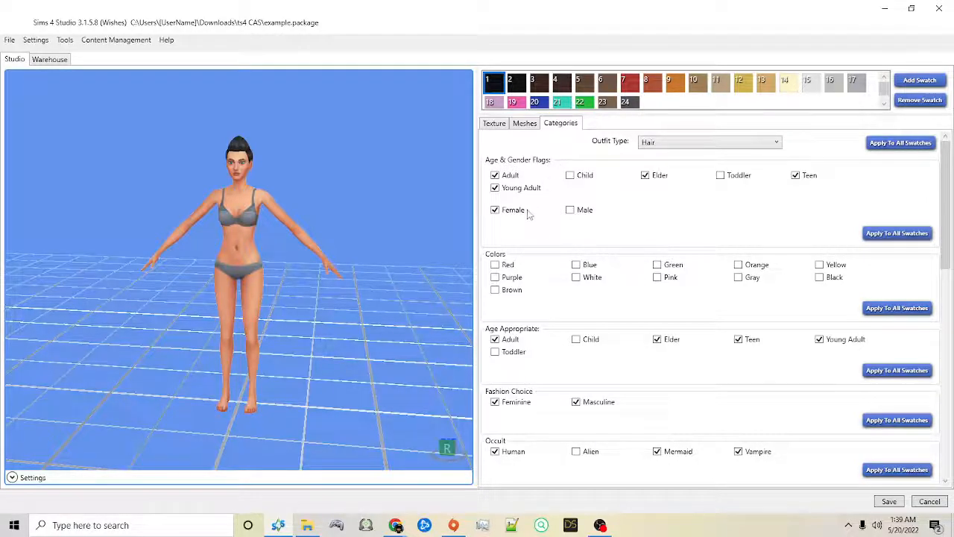
mouse_move(429, 208)
left_mouse_down()
mouse_move(387, 172)
mouse_move(445, 217)
left_mouse_up()
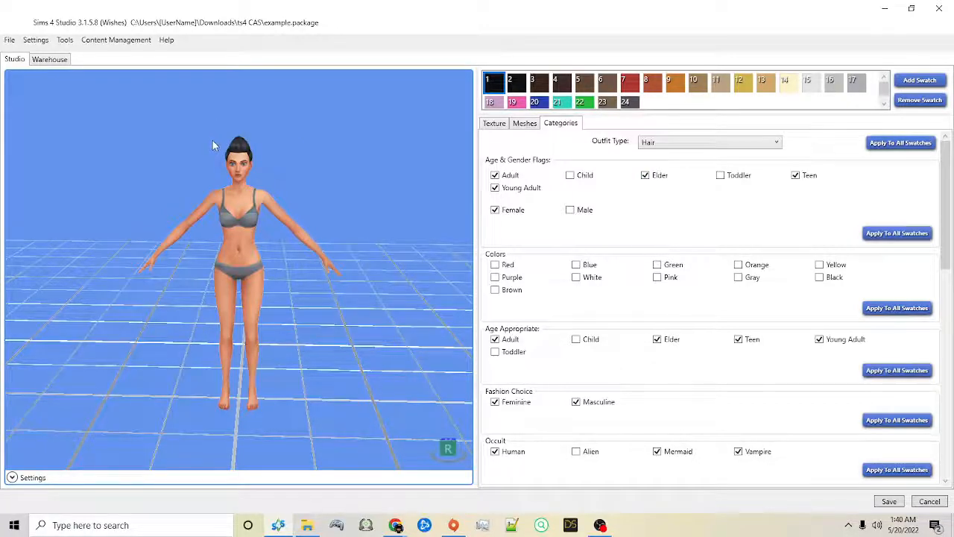
left_click_drag(322, 179, 359, 187)
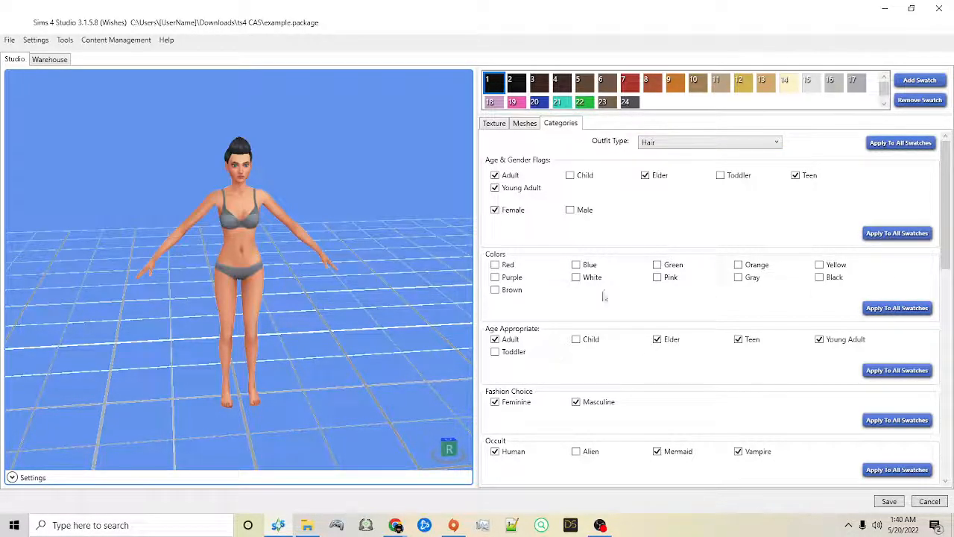
Step: Clear Teen, Elder and Adult under Age Appropriate, leaving only Young Adult, and apply this category to all swatches
scroll(538, 283, "down", 2)
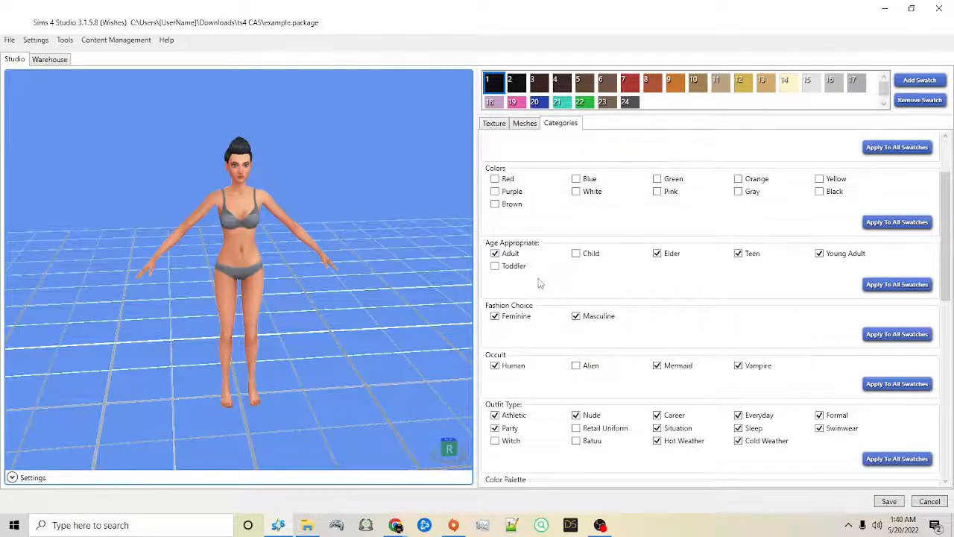
mouse_move(400, 159)
left_mouse_down()
mouse_move(160, 145)
mouse_move(405, 133)
mouse_move(336, 129)
mouse_move(390, 149)
left_mouse_up()
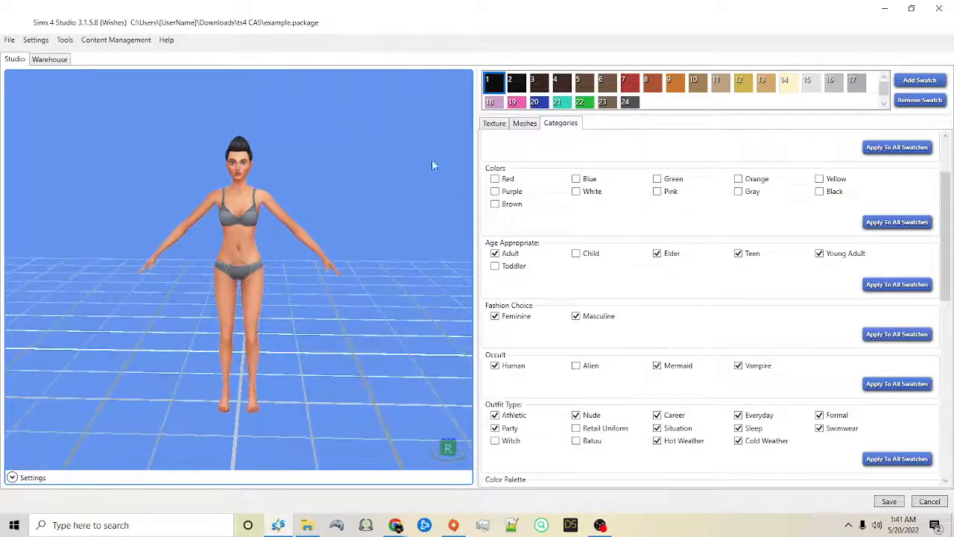
left_click(740, 255)
left_click(656, 254)
left_click(501, 254)
left_click(897, 290)
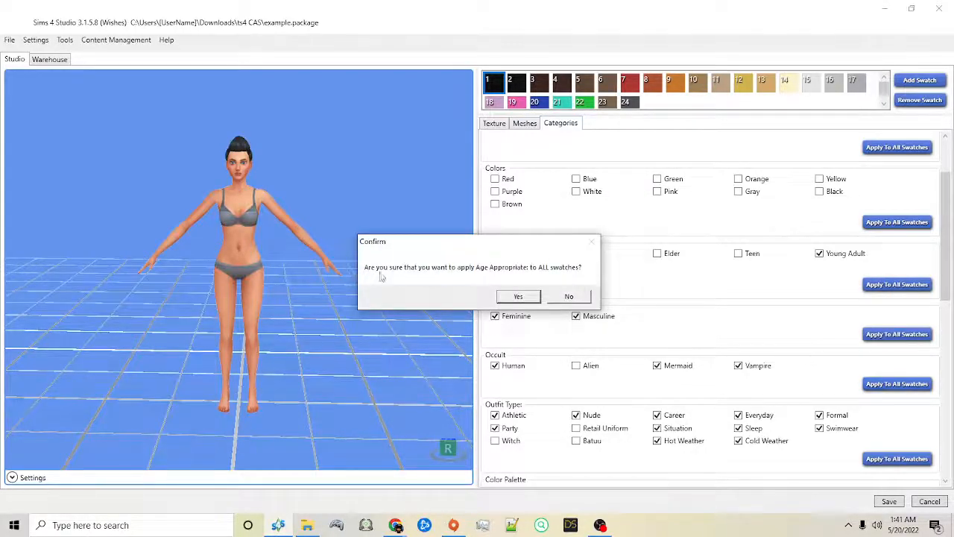
left_click(518, 296)
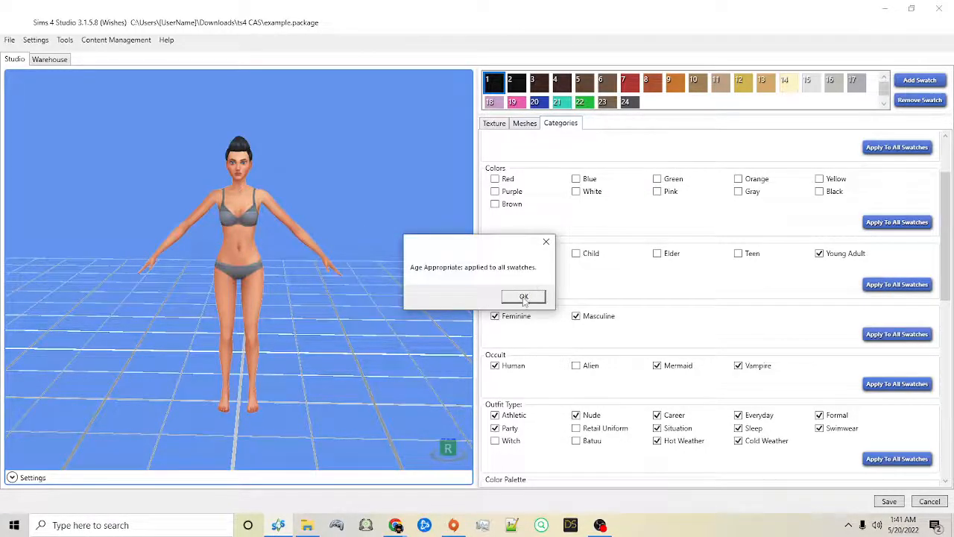
left_click(523, 297)
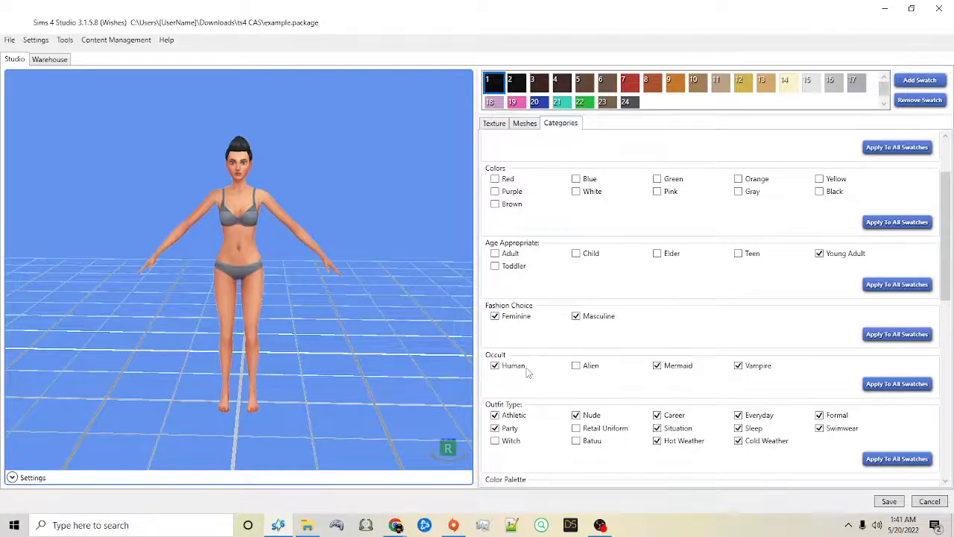
Step: Reduce the hair's Archetype selection to African only
scroll(527, 373, "down", 1)
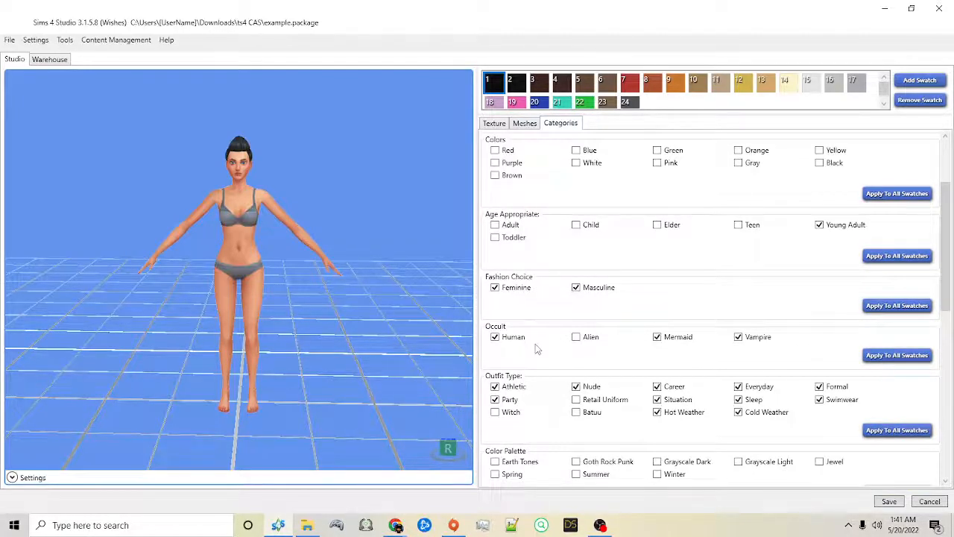
scroll(535, 345, "down", 1)
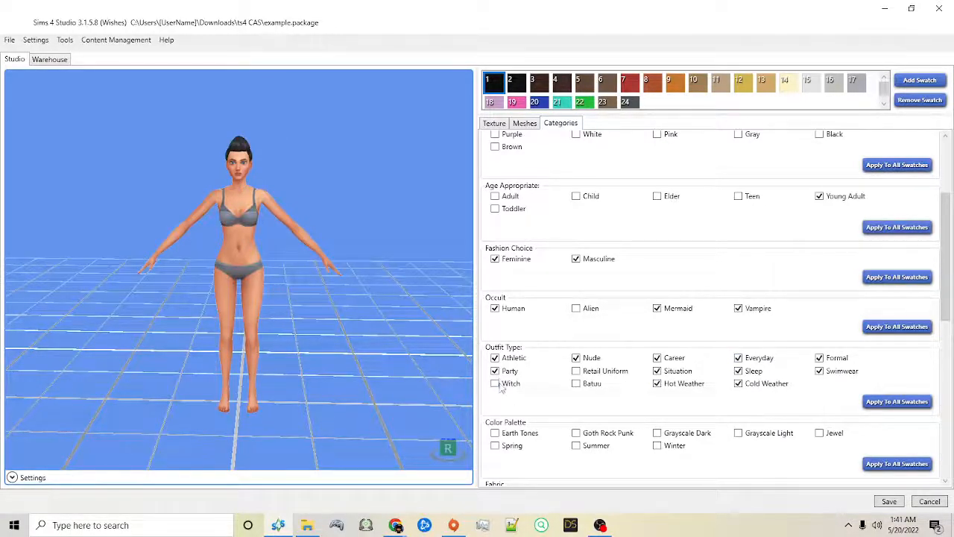
scroll(502, 387, "down", 5)
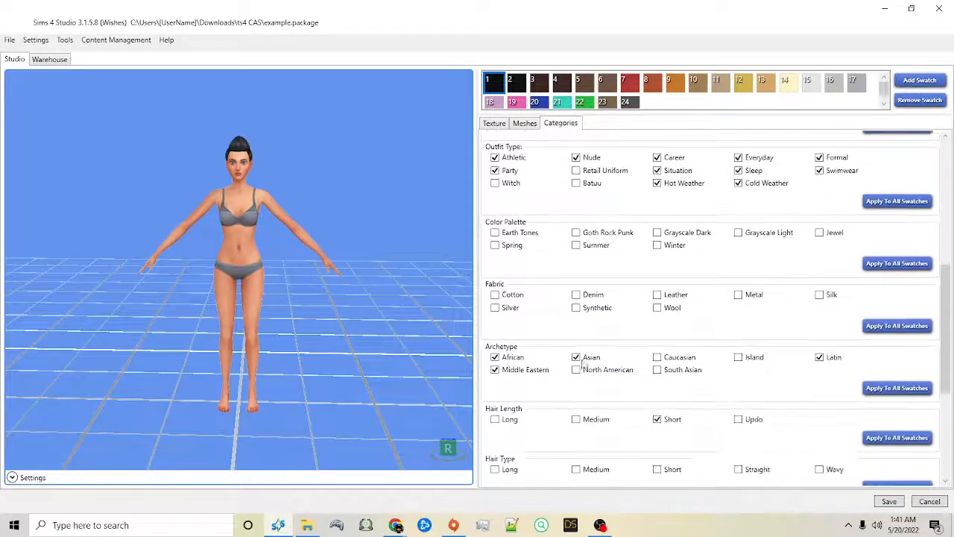
scroll(686, 281, "down", 2)
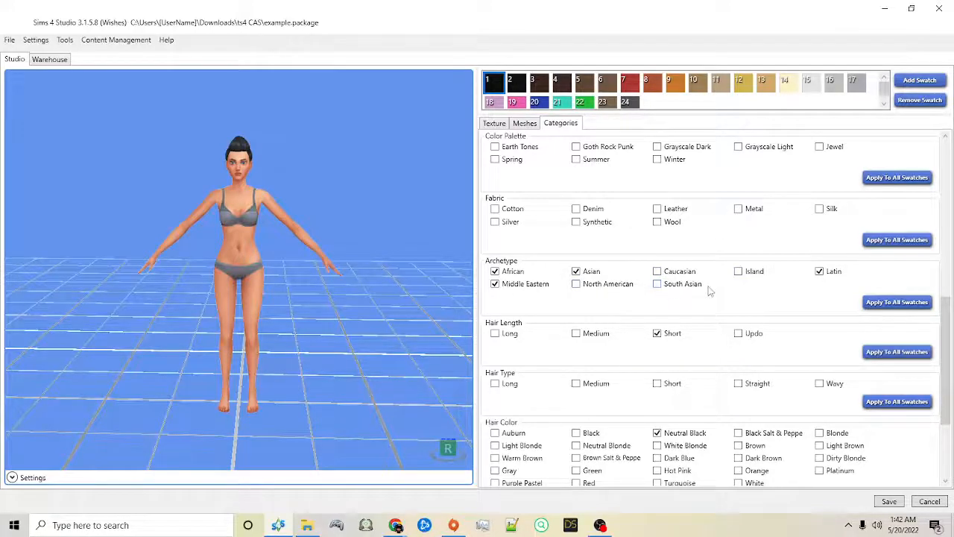
left_click(599, 290)
left_click(680, 277)
left_click(671, 287)
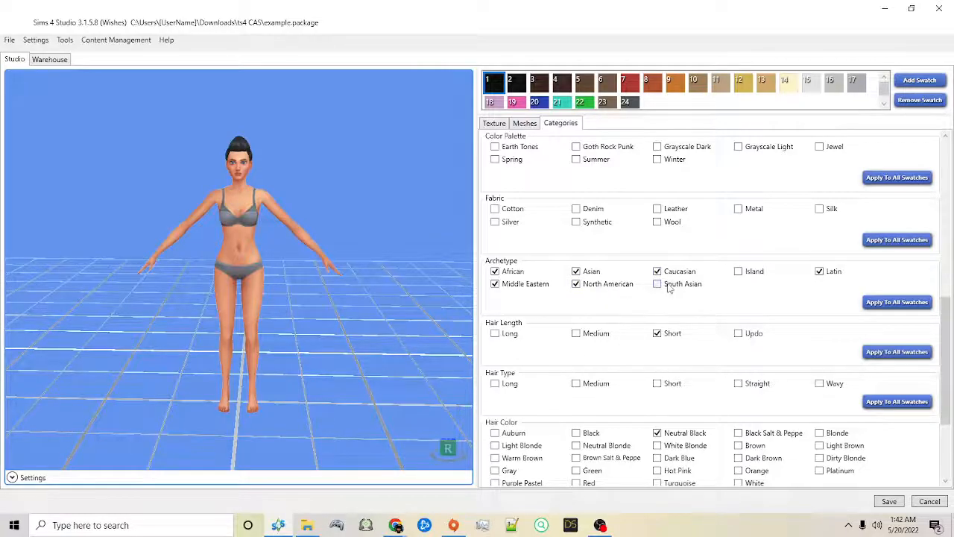
left_click(750, 276)
left_click(670, 290)
left_click(616, 291)
left_click(579, 272)
left_click(531, 286)
left_click(832, 273)
left_click(513, 274)
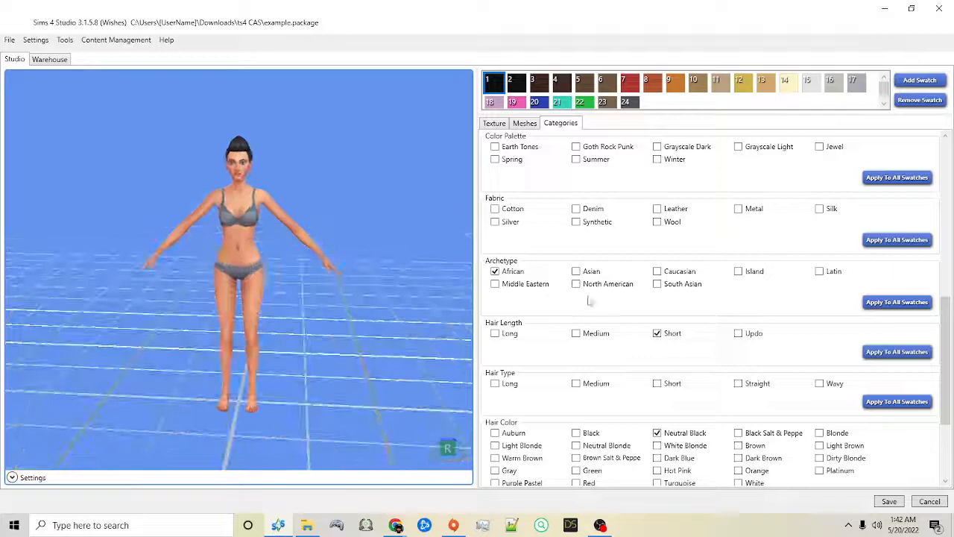
Step: Enable every Archetype, from African and Asian to Island and Latin, and apply the category to all swatches
left_click(527, 285)
left_click(591, 273)
left_click(593, 287)
left_click(677, 275)
left_click(671, 286)
left_click(751, 274)
left_click(820, 273)
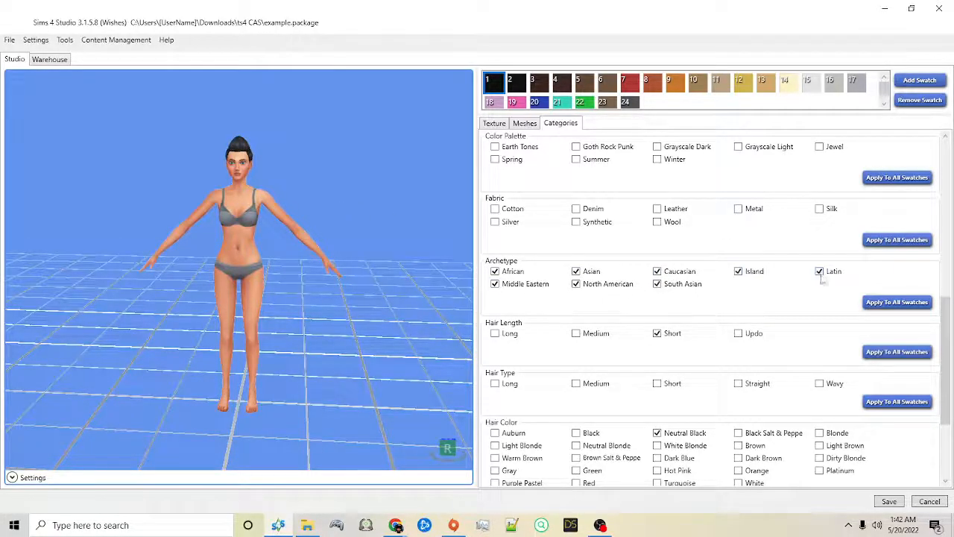
left_click(907, 305)
left_click(507, 297)
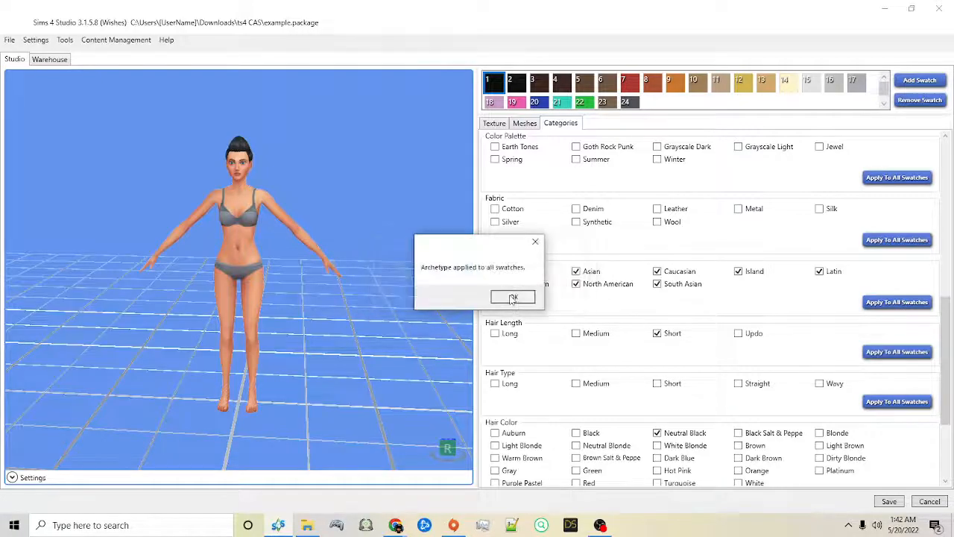
left_click(512, 300)
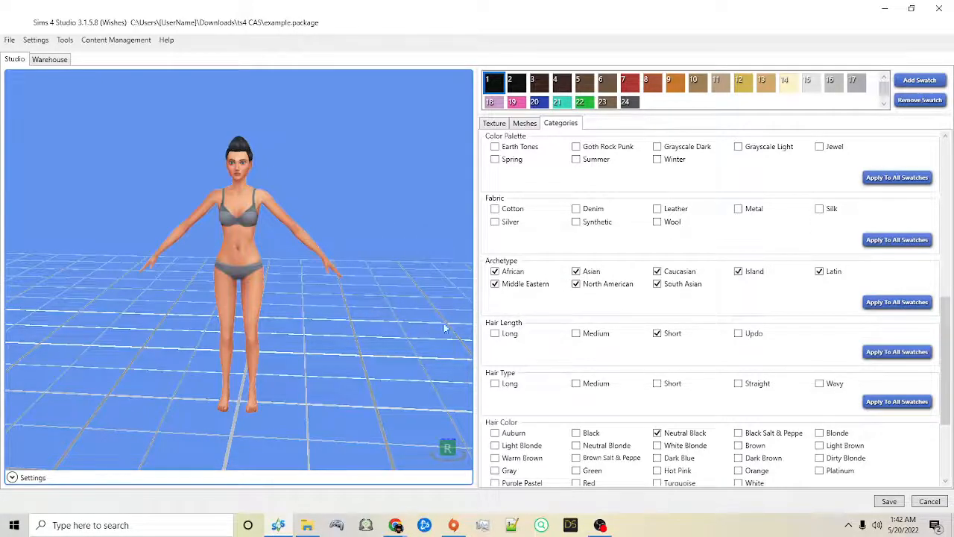
Step: Preview hot pink swatch 19 and green swatch 22, checking the Hair Color and Part Flags settings of each
right_click_drag(366, 157, 325, 159)
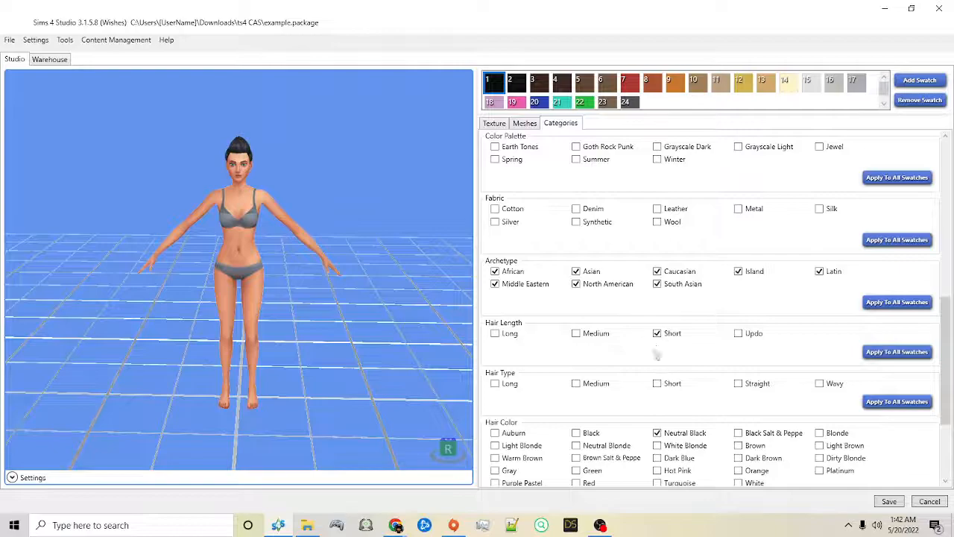
scroll(650, 414, "down", 3)
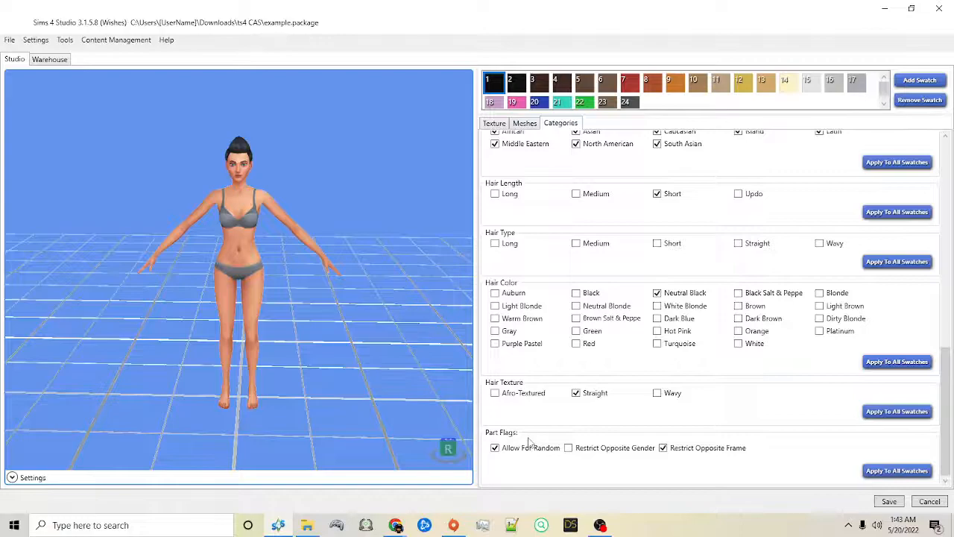
mouse_move(381, 152)
right_mouse_down()
mouse_move(388, 147)
mouse_move(366, 144)
right_mouse_up()
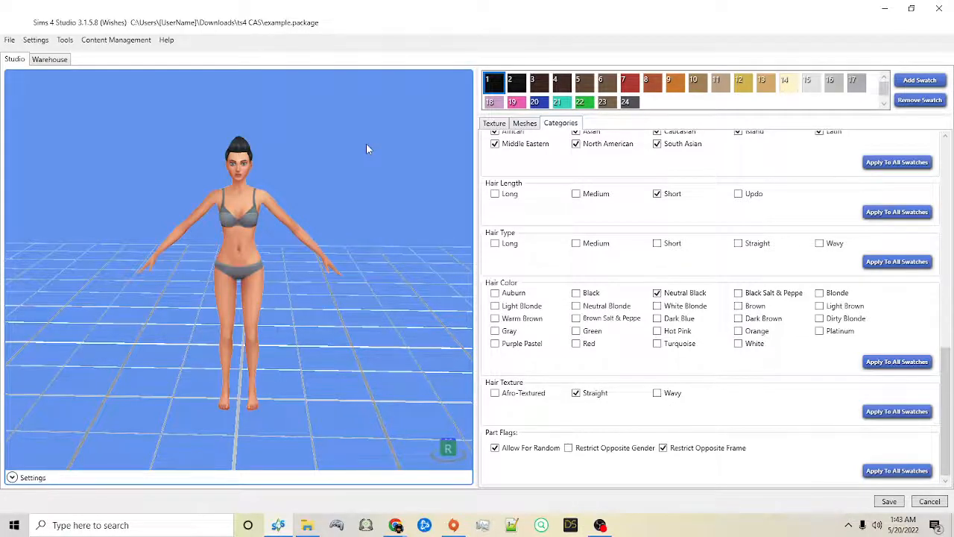
left_click(515, 103)
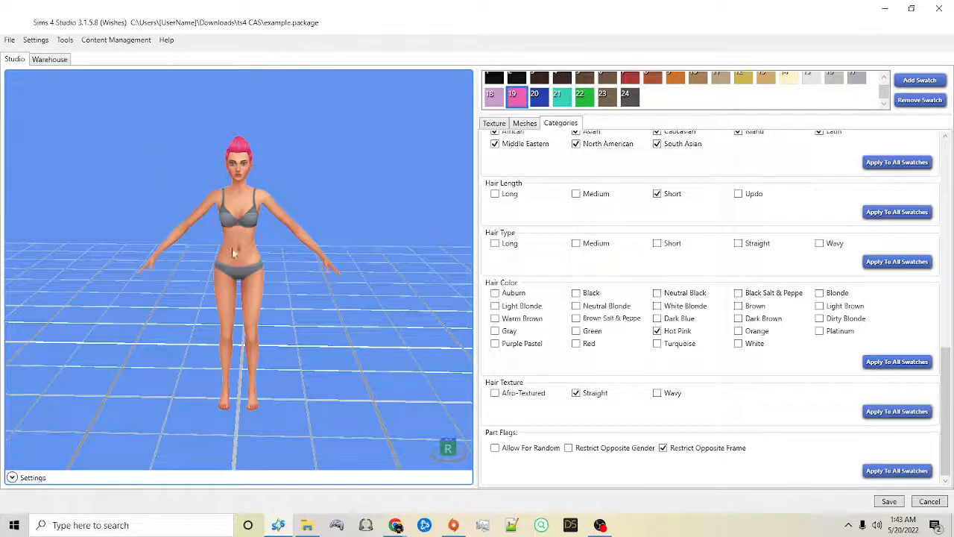
mouse_move(344, 187)
left_mouse_down()
mouse_move(428, 187)
mouse_move(285, 188)
mouse_move(356, 180)
left_mouse_up()
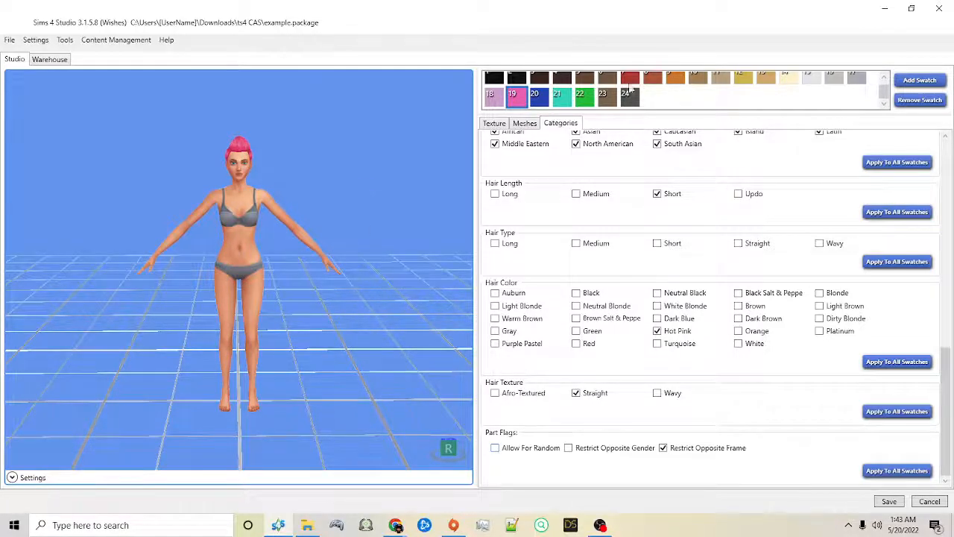
left_click(588, 103)
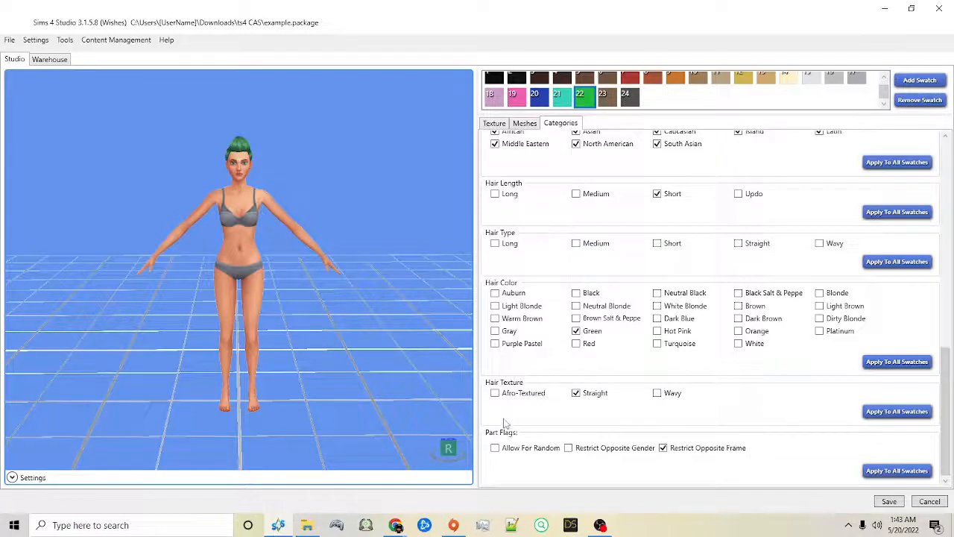
Step: Preview swatches 24, 21, 20 and 19, comparing the Hair Color and Part Flags settings of each
left_click(626, 104)
left_click(564, 101)
left_click(538, 100)
left_click(517, 102)
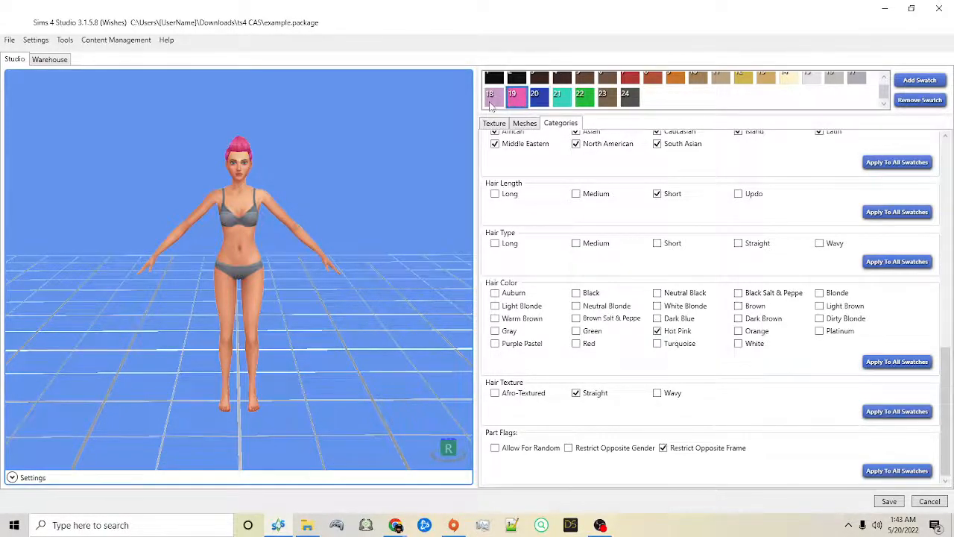
Step: On purple pastel swatch 18, enable the Allow For Random part flag and apply the part flags to all swatches
left_click(491, 101)
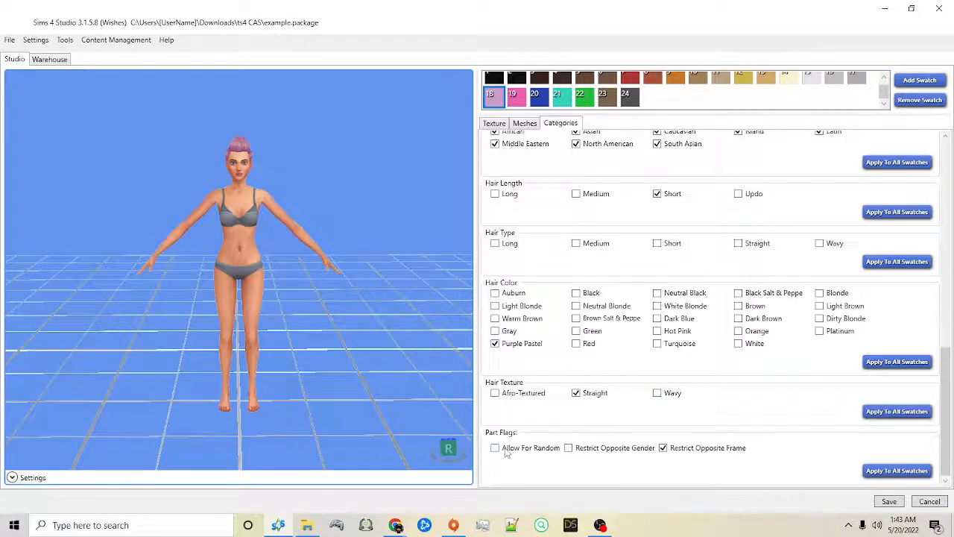
left_click(891, 472)
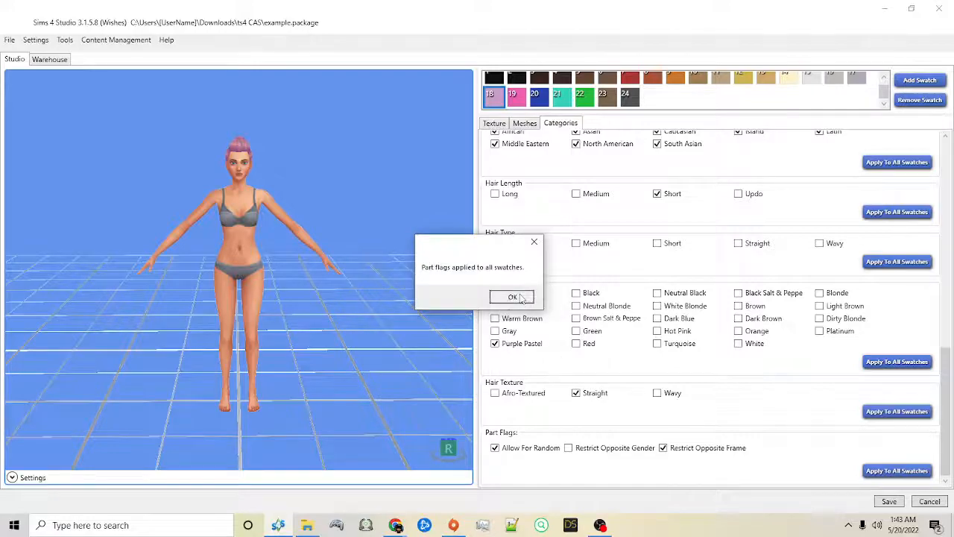
left_click(513, 297)
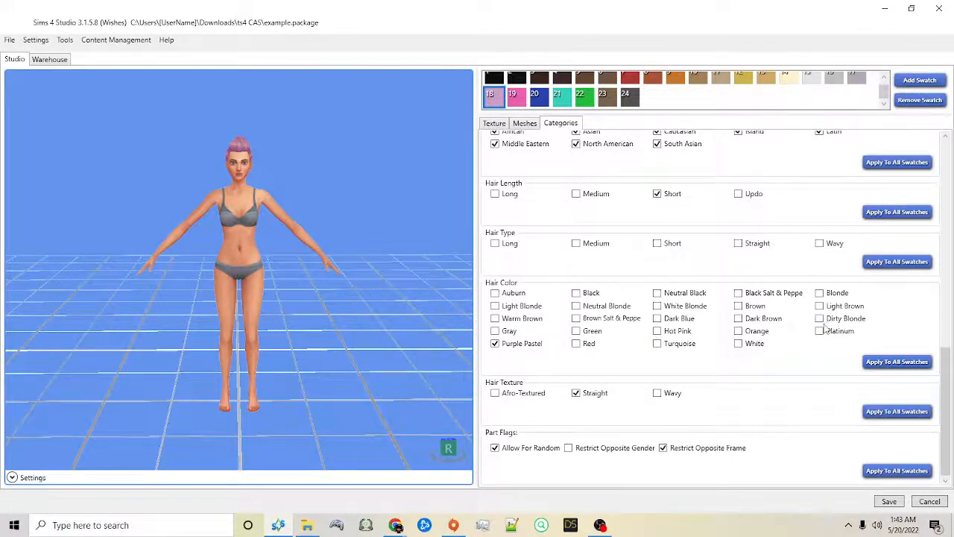
right_click_drag(406, 142, 328, 147)
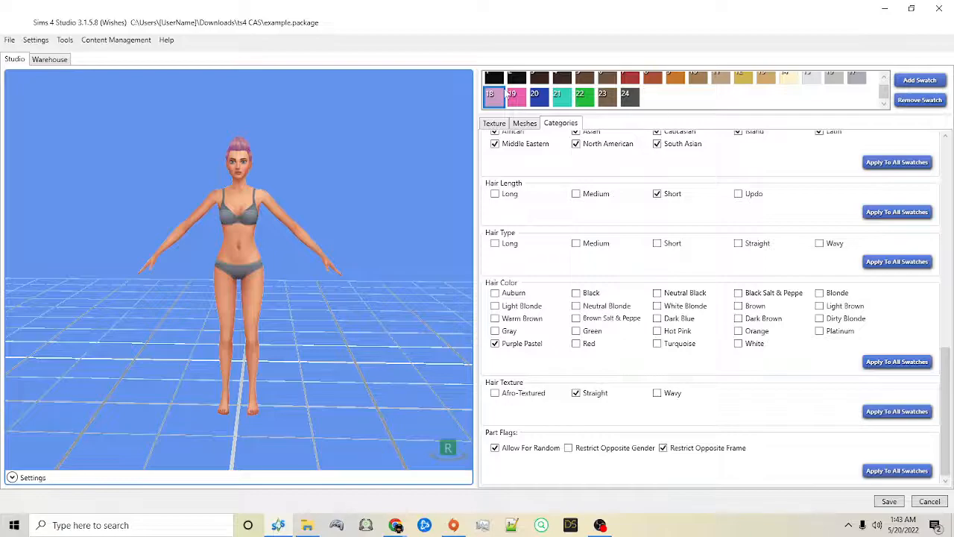
Step: On black swatch 1, clear the Allow For Random part flag and apply the part flags to all swatches
scroll(510, 92, "up", 1)
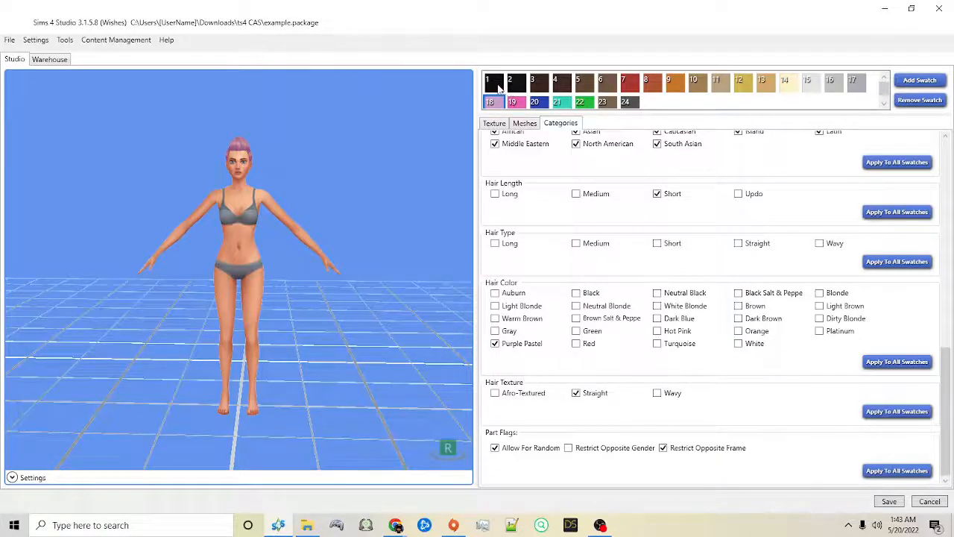
left_click(498, 86)
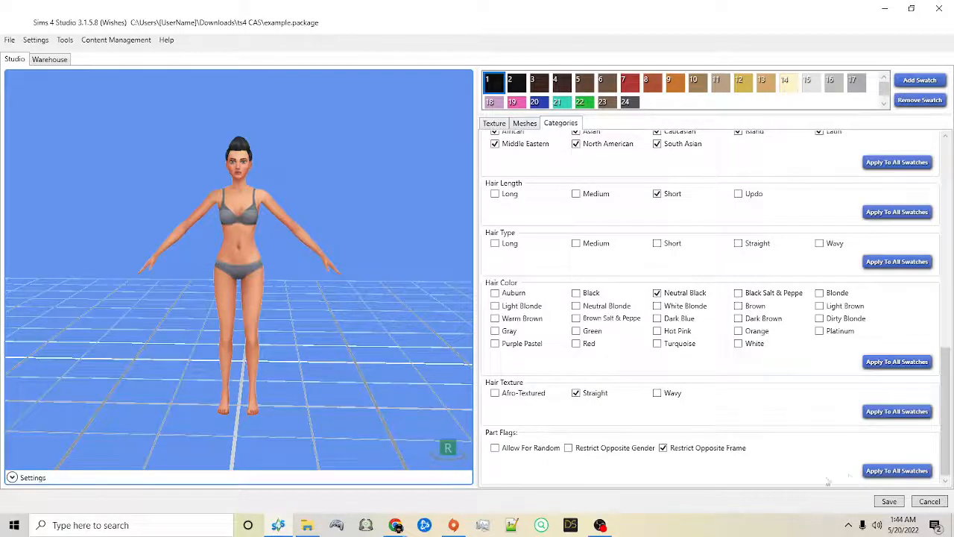
left_click(878, 474)
left_click(511, 296)
left_click_drag(423, 208, 673, 222)
right_click_drag(280, 223, 425, 227)
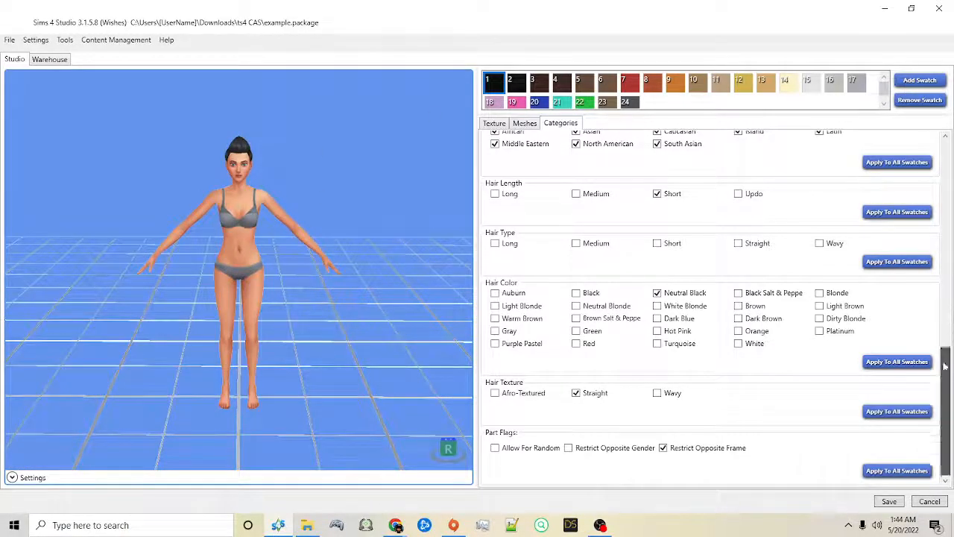
Step: Clear Young Adult, Adult, Elder, Teen and Female under Age & Gender Flags and apply the flags to all swatches
left_click_drag(944, 366, 945, 153)
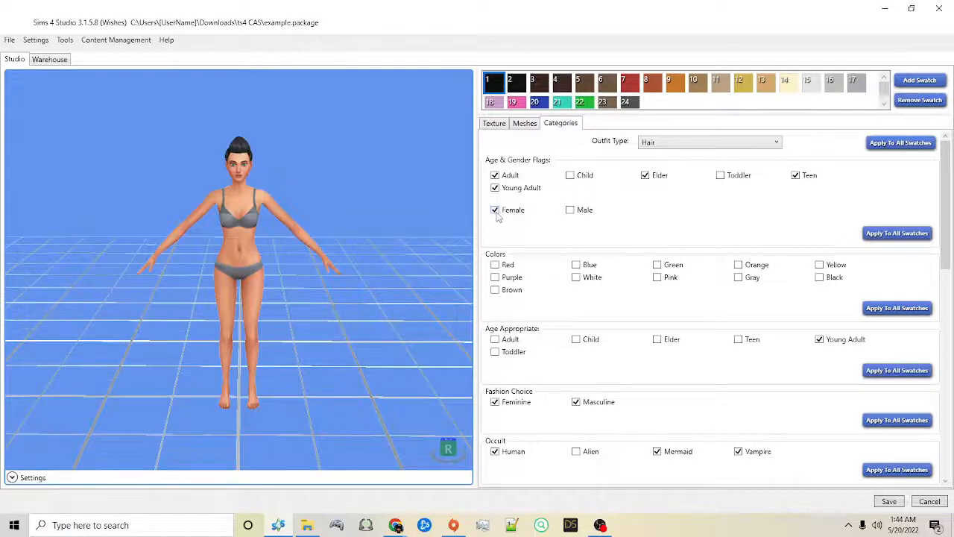
left_click(496, 189)
left_click(495, 176)
left_click(654, 181)
left_click(794, 176)
left_click(883, 235)
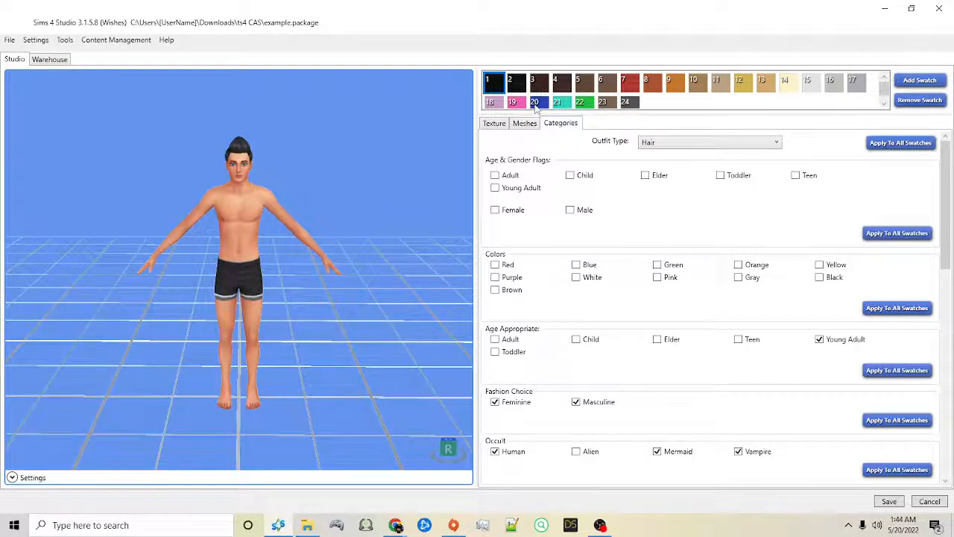
left_click(907, 233)
left_click(493, 297)
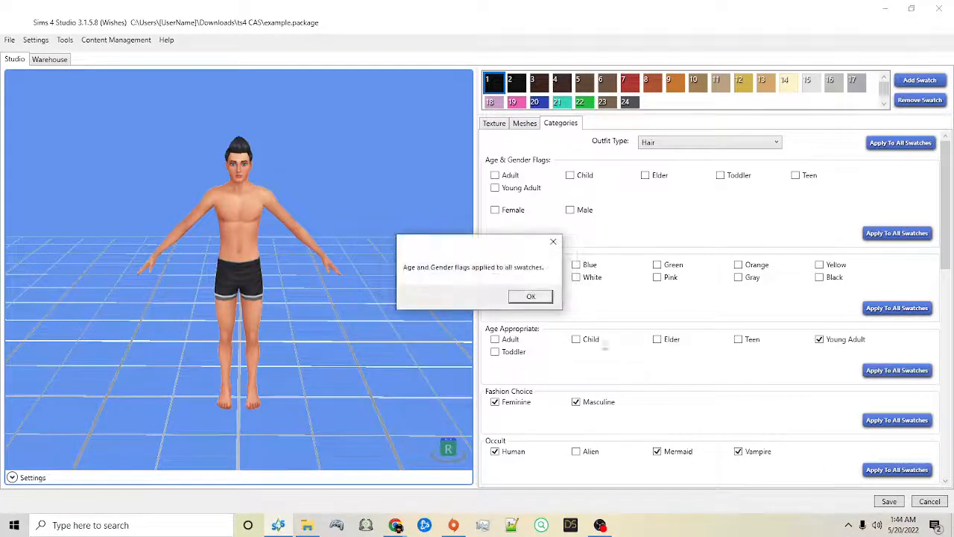
left_click(520, 297)
Step: Save the package, return to the main menu and reopen example.package from the recent projects
left_click(892, 501)
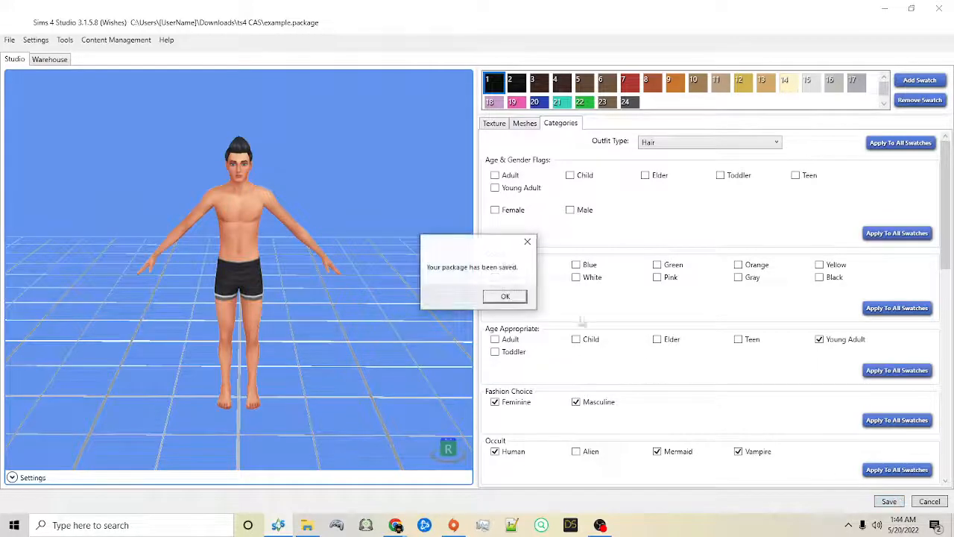
left_click(506, 296)
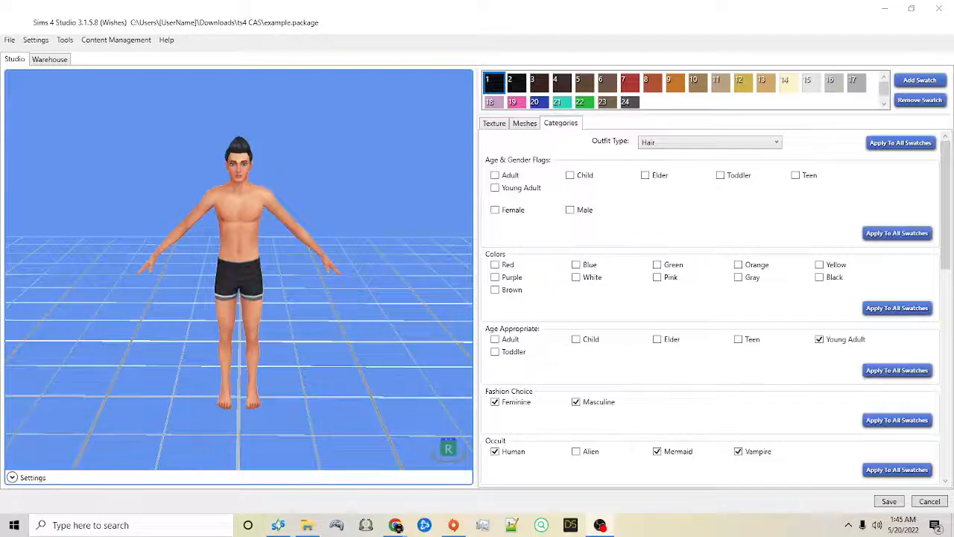
left_click(9, 40)
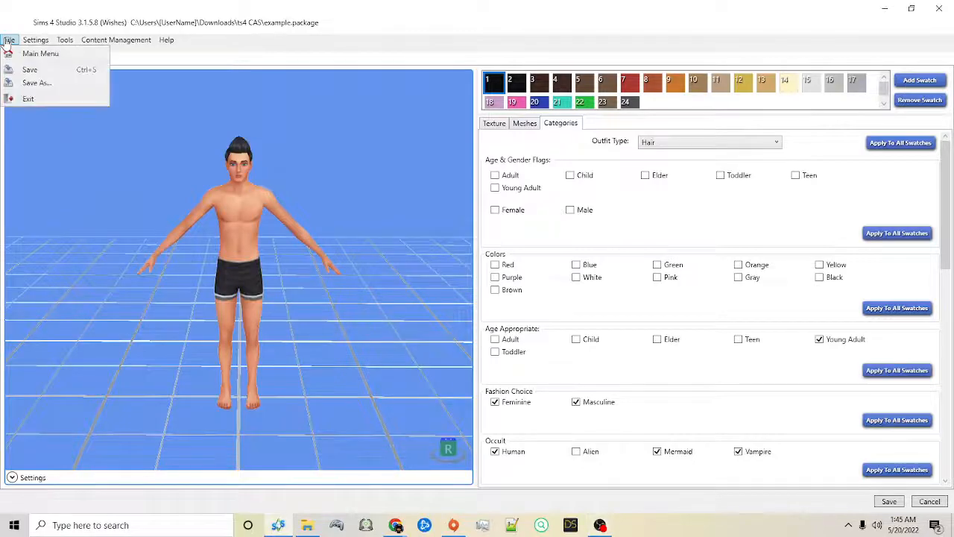
left_click(10, 54)
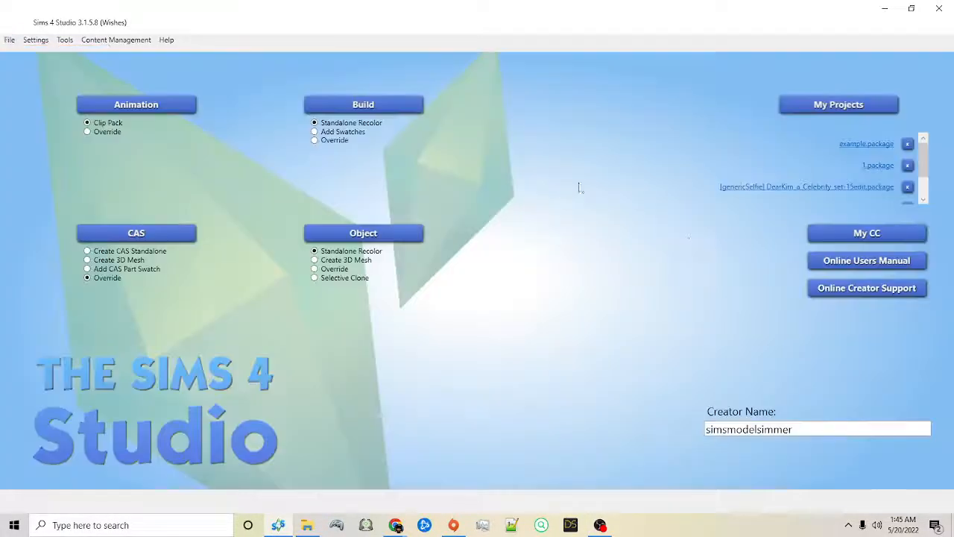
left_click(881, 149)
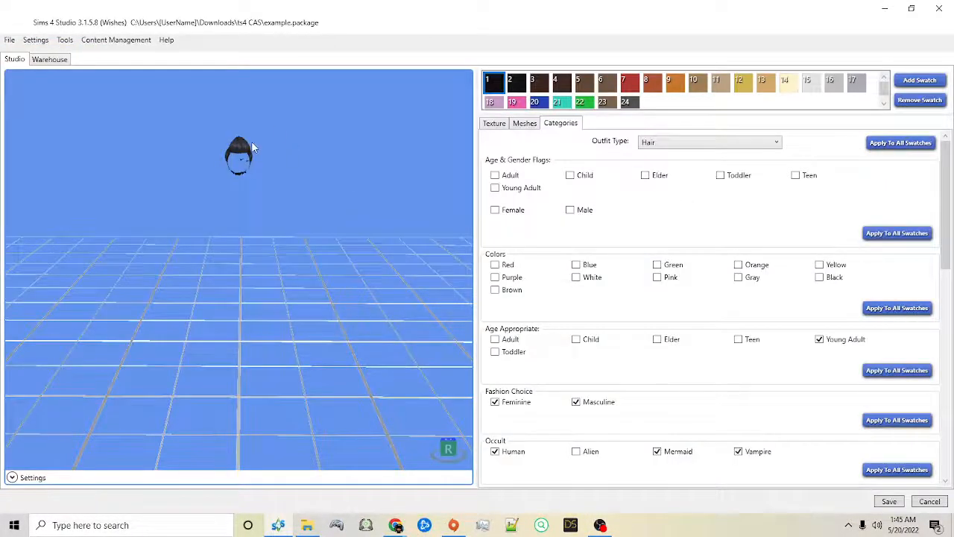
Step: Enable Adult, Young Adult, Elder, Teen and Female under Age & Gender Flags and apply the flags to all swatches
mouse_move(333, 139)
right_mouse_down()
mouse_move(147, 149)
mouse_move(384, 126)
mouse_move(354, 282)
mouse_move(361, 59)
mouse_move(354, 52)
mouse_move(324, 144)
mouse_move(303, 136)
mouse_move(292, 92)
mouse_move(303, 147)
mouse_move(273, 128)
mouse_move(364, 97)
mouse_move(390, 106)
right_mouse_up()
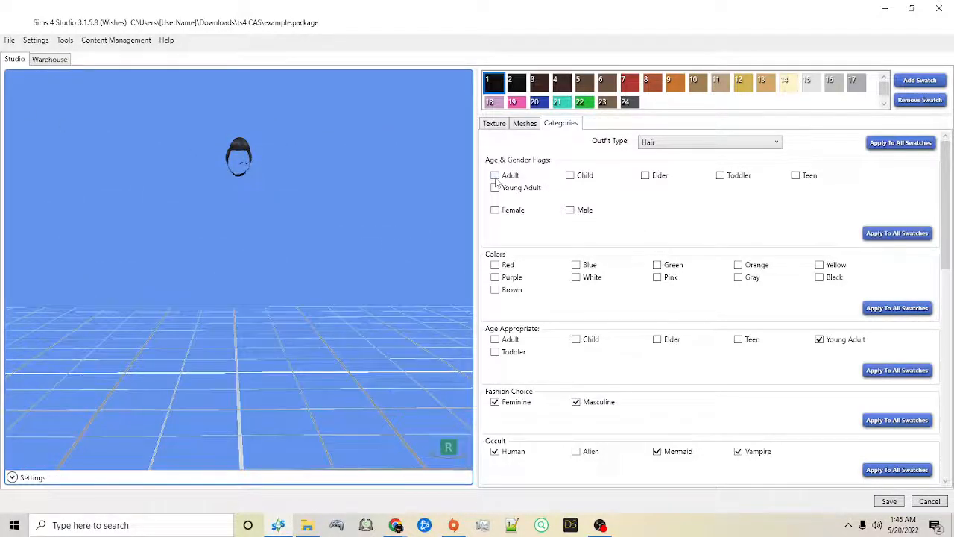
mouse_move(415, 223)
right_mouse_down()
mouse_move(196, 231)
mouse_move(439, 181)
mouse_move(262, 235)
mouse_move(340, 276)
mouse_move(650, 231)
mouse_move(304, 203)
mouse_move(326, 162)
mouse_move(335, 252)
mouse_move(411, 231)
right_mouse_up()
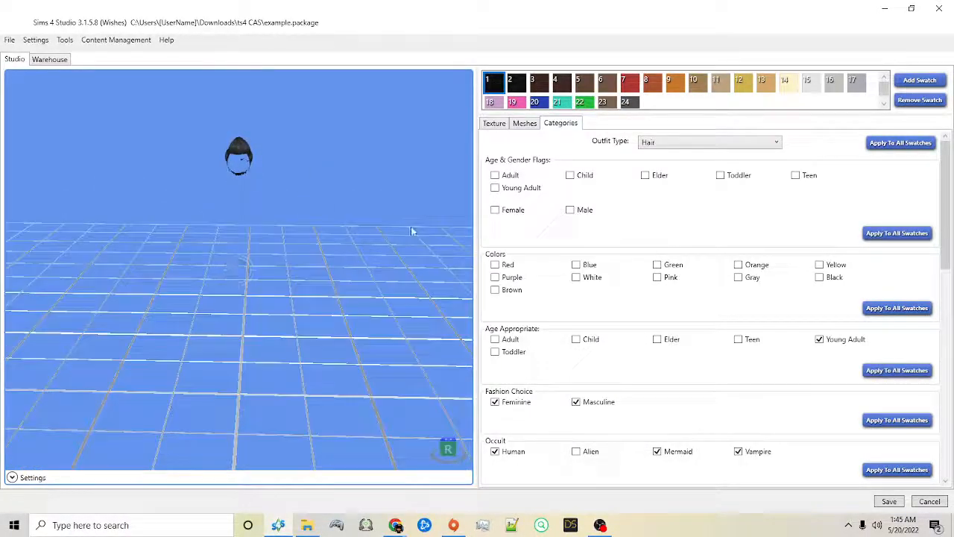
left_click(496, 175)
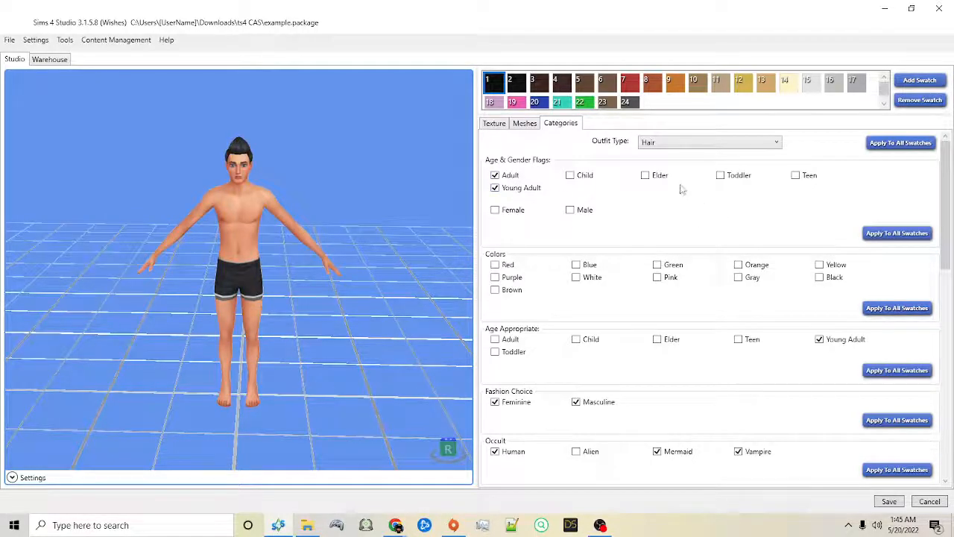
left_click(646, 175)
left_click(795, 175)
left_click_drag(331, 102, 282, 103)
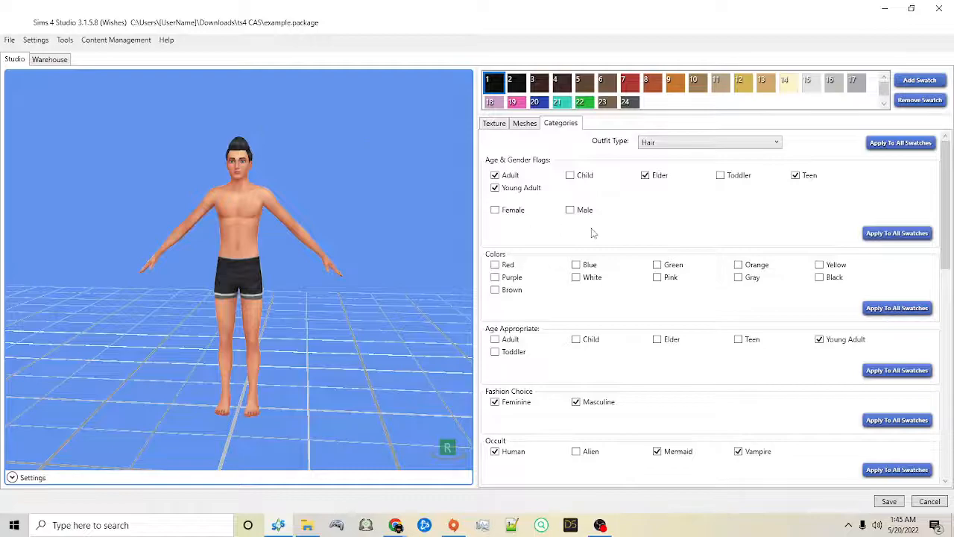
right_click_drag(336, 175, 14, 198)
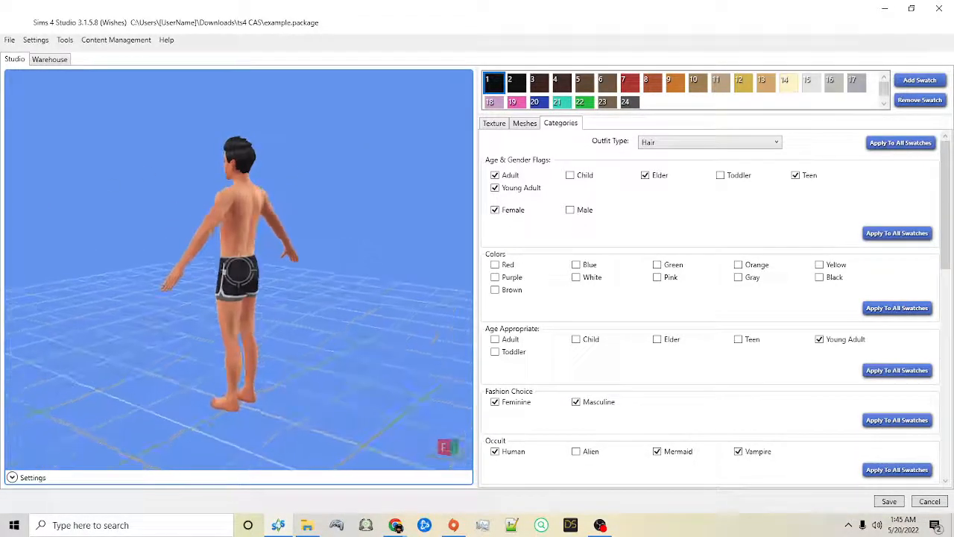
scroll(258, 194, "up", 2)
right_click_drag(283, 197, 630, 203)
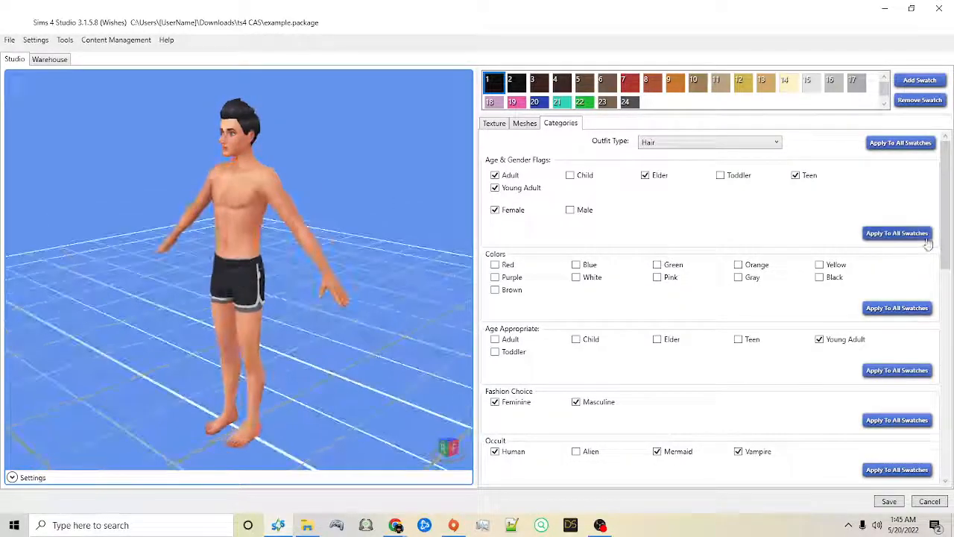
left_click(873, 234)
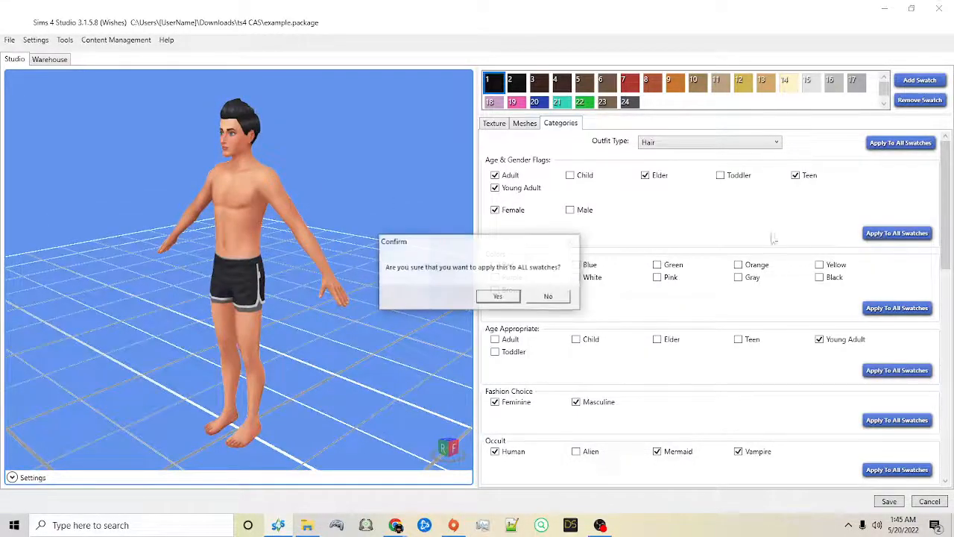
left_click(485, 298)
left_click(550, 298)
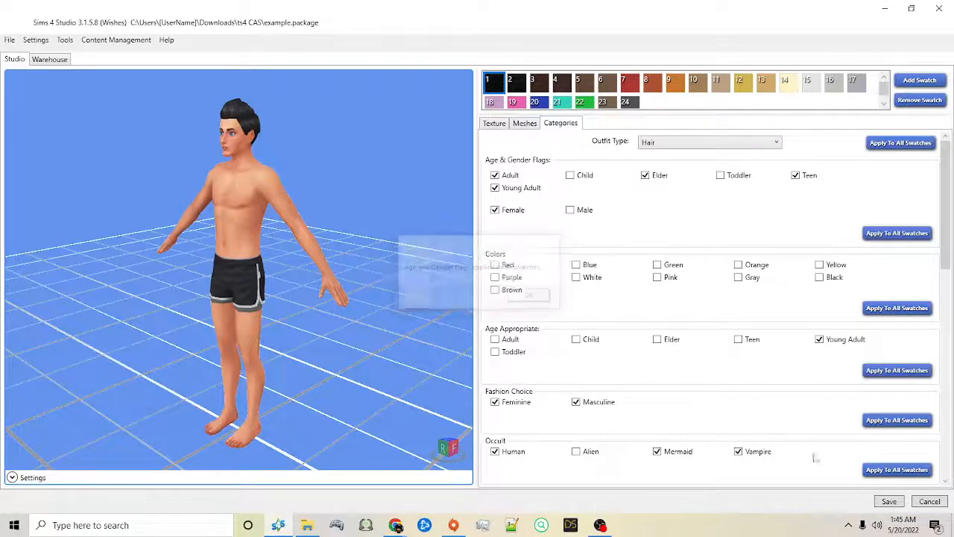
Step: Save the restored age and gender flags and reload example.package through the main menu
left_click(890, 501)
left_click(524, 300)
left_click(11, 42)
left_click(16, 57)
left_click(867, 144)
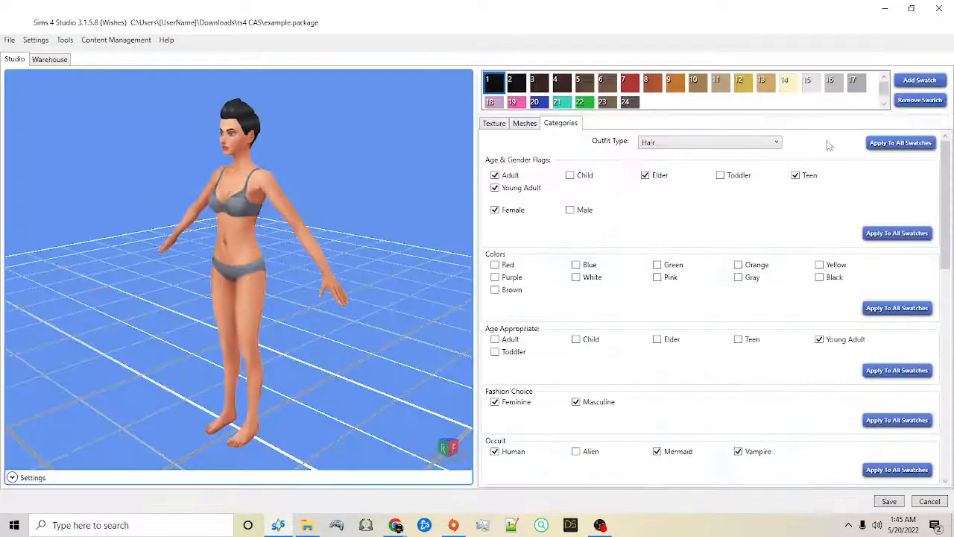
Step: Enable the Allow For Random part flag for the hair and apply the part flags to all swatches
mouse_move(431, 155)
right_mouse_down()
mouse_move(406, 165)
mouse_move(791, 173)
mouse_move(685, 173)
right_mouse_up()
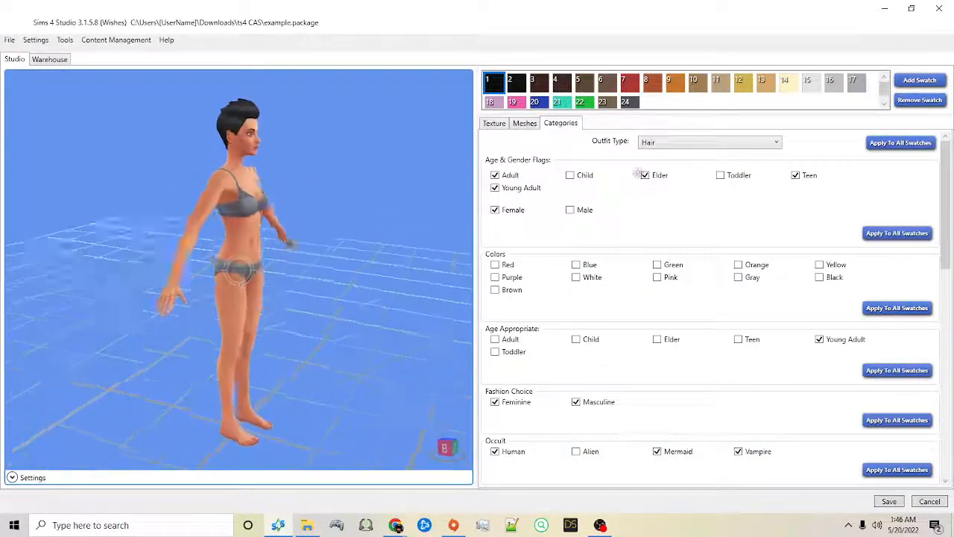
scroll(591, 440, "down", 10)
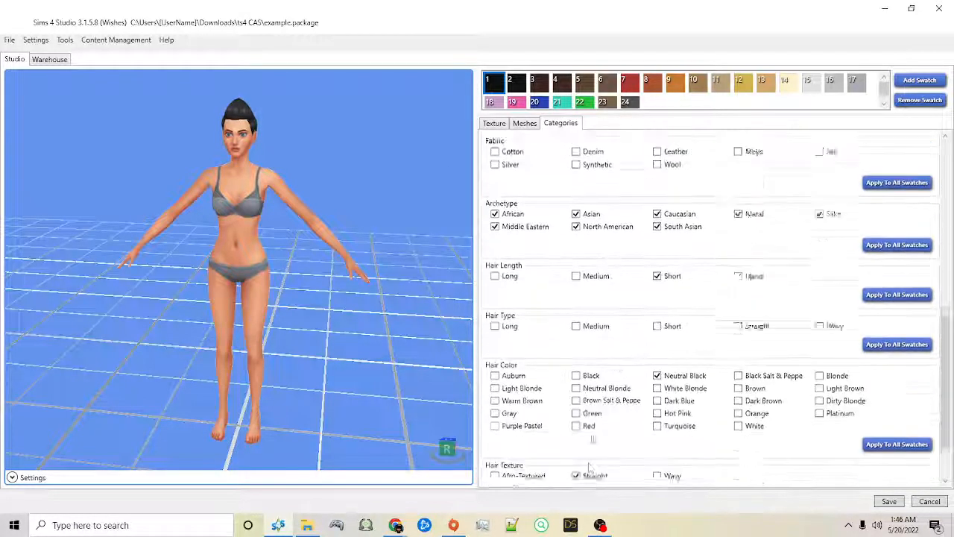
scroll(591, 440, "down", 3)
left_click(869, 474)
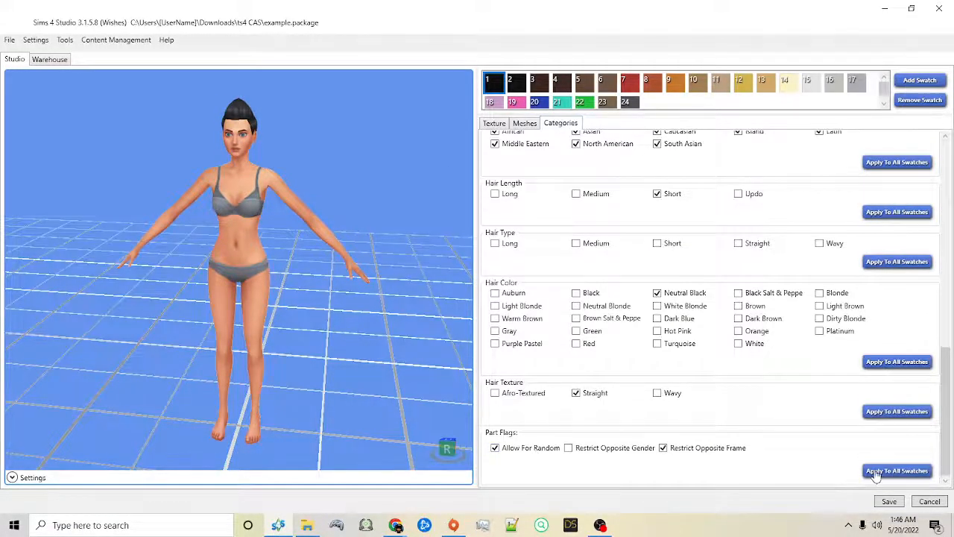
key("Return")
Step: Save the package with its updated part flags and return to the main menu
left_click(888, 501)
left_click(496, 299)
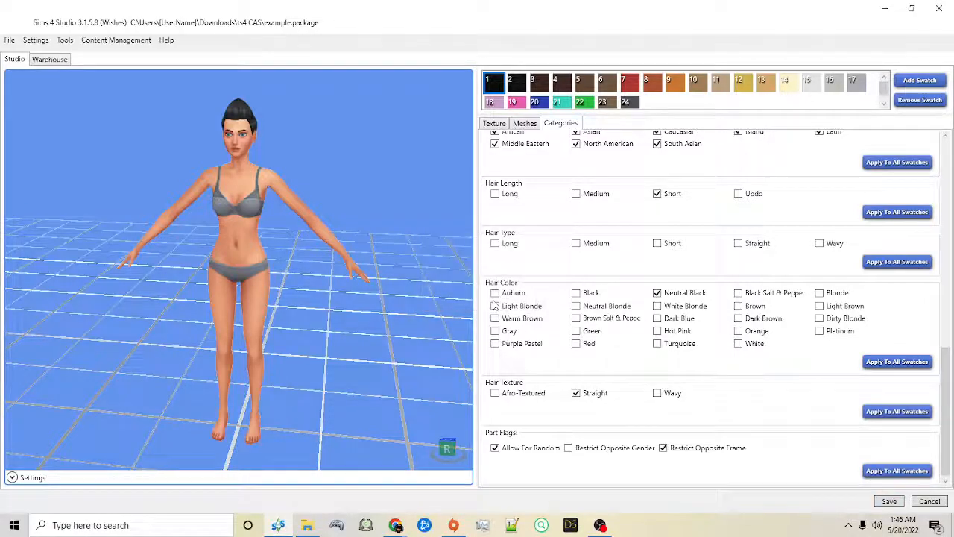
left_click(10, 42)
left_click(30, 57)
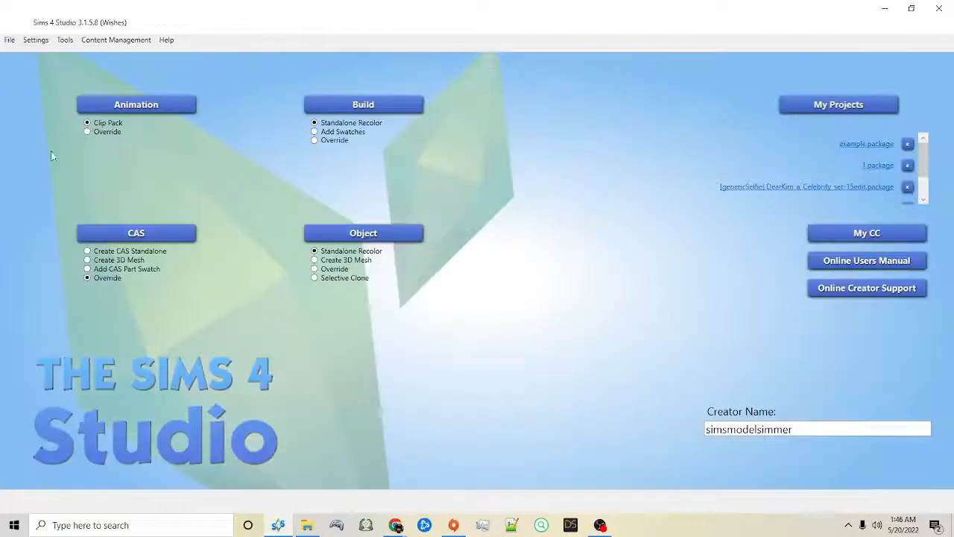
Step: Start a new CAS override and filter the part catalogue to Clothing Body
left_click(112, 233)
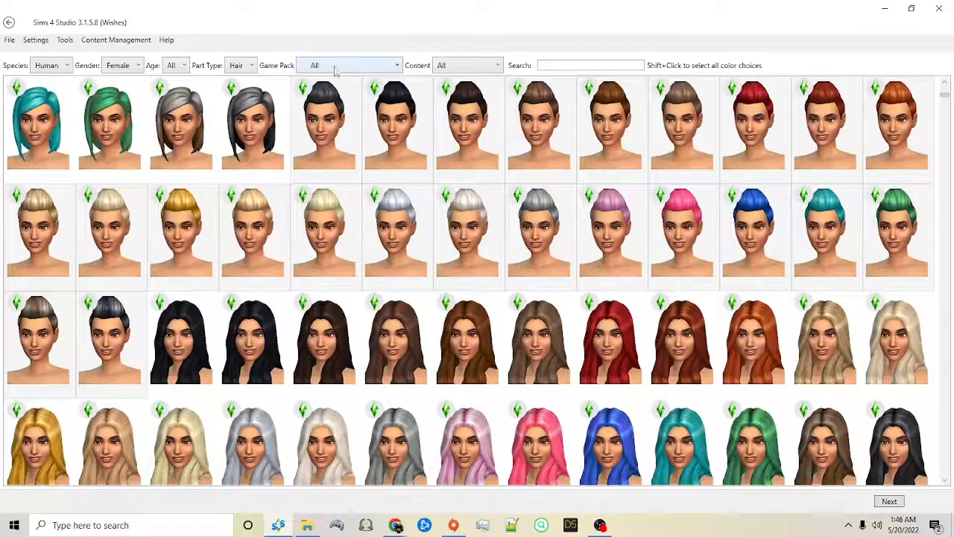
left_click(245, 67)
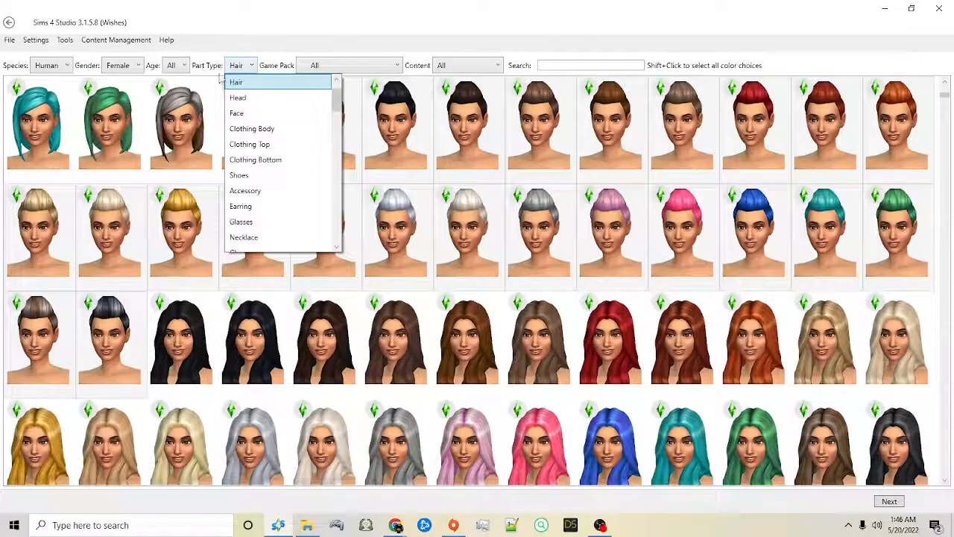
scroll(256, 113, "up", 1)
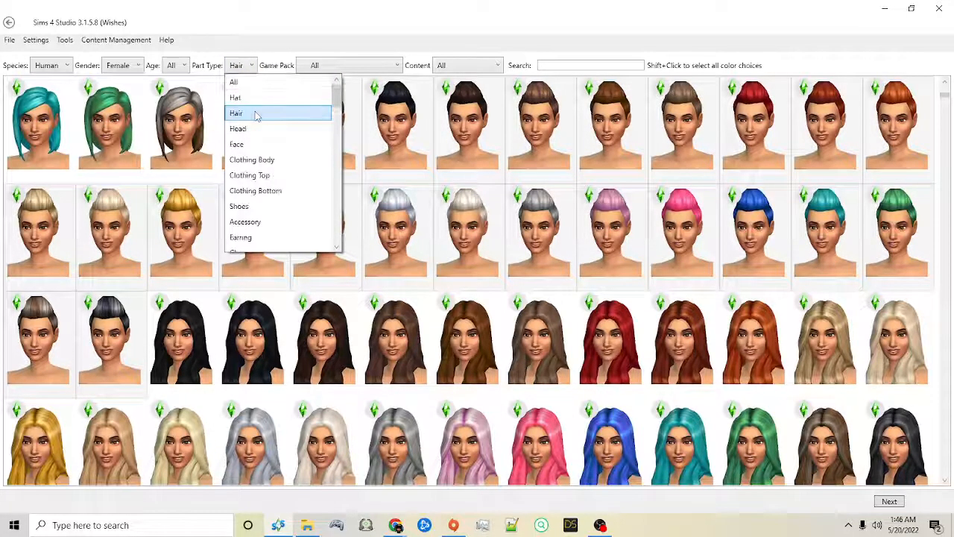
left_click(254, 161)
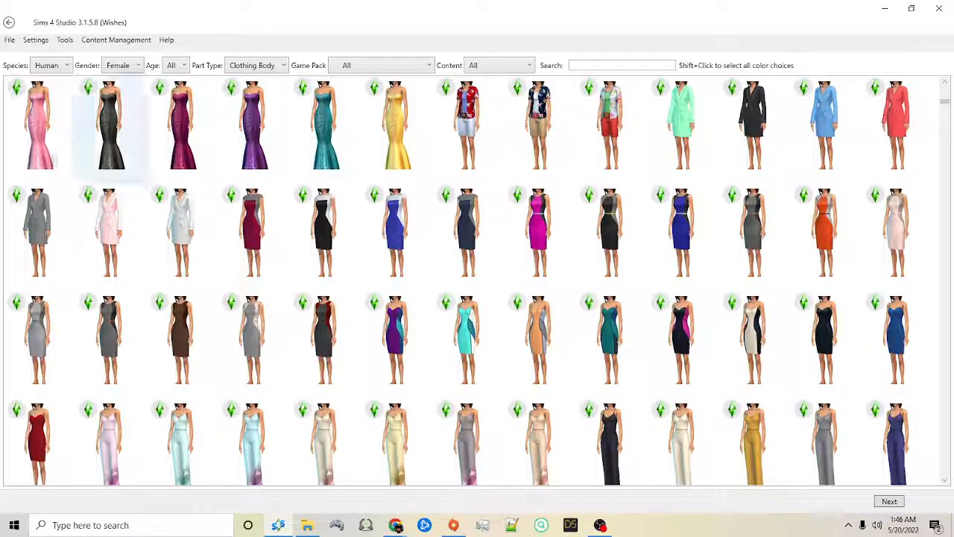
Step: Filter the body clothing catalogue to the Get Famous game pack
scroll(548, 242, "down", 2)
scroll(548, 242, "up", 4)
scroll(548, 242, "down", 1)
scroll(724, 366, "down", 5)
scroll(727, 351, "up", 2)
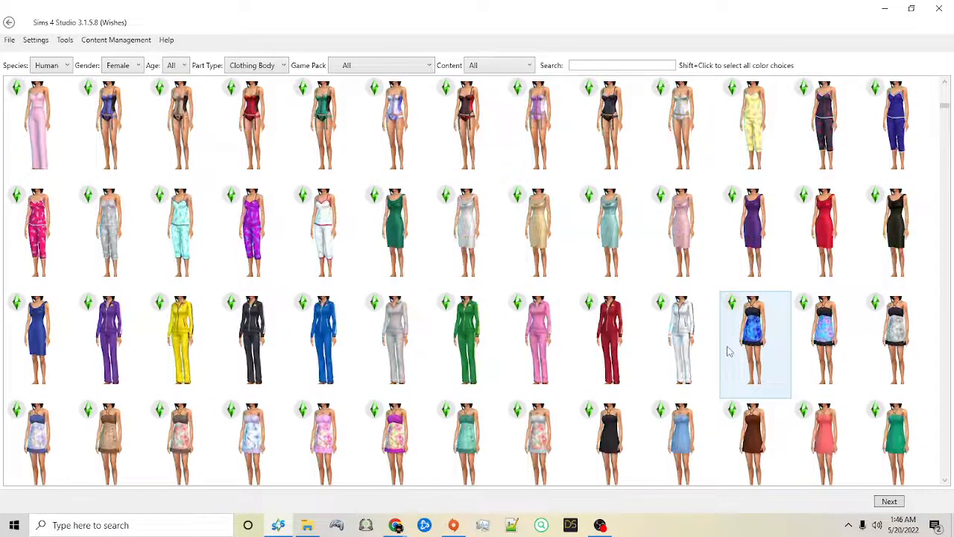
left_click(356, 65)
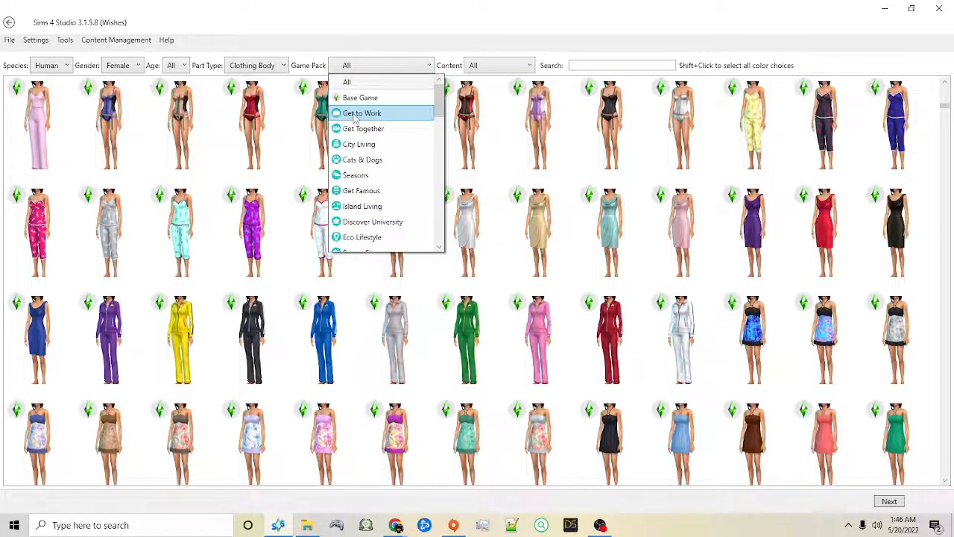
left_click(356, 193)
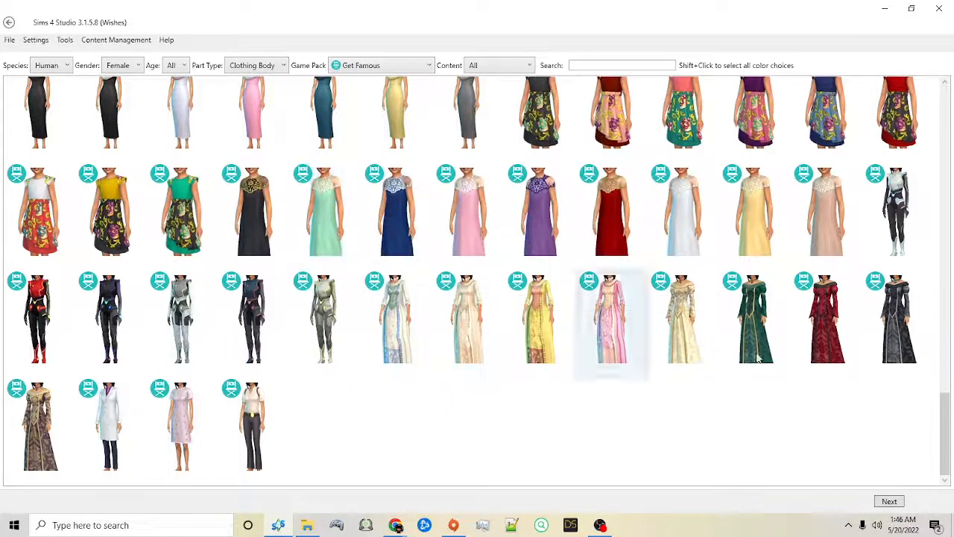
Step: Select all color choices of the long dress with the draped, ruffled skirt and create the override package as dress1
scroll(885, 349, "up", 10)
left_click_drag(943, 211, 940, 116)
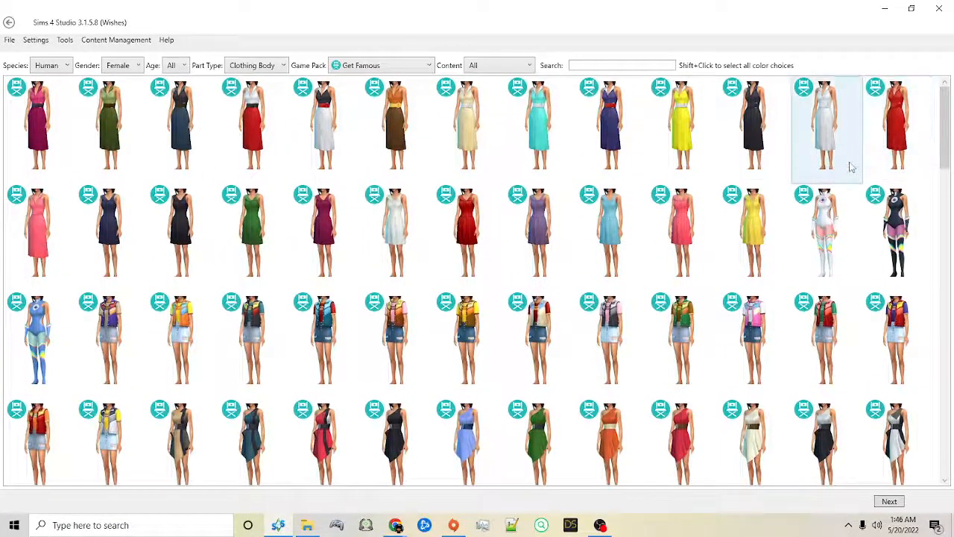
scroll(430, 310, "down", 5)
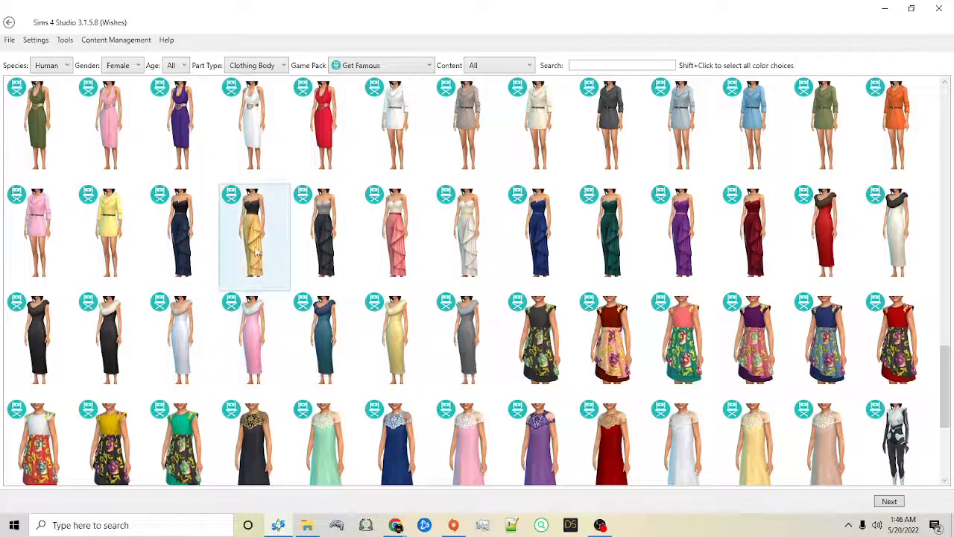
left_click(191, 248, "shift")
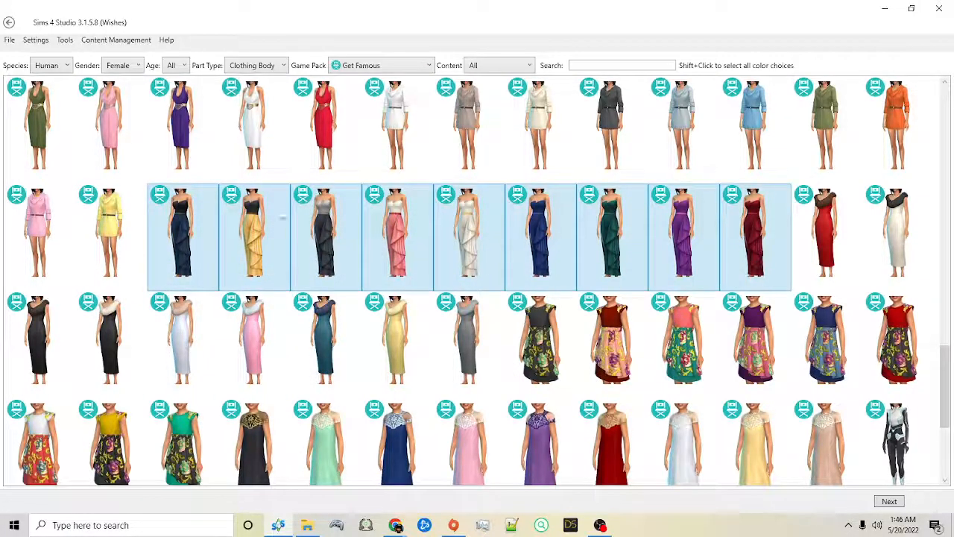
left_click(889, 501)
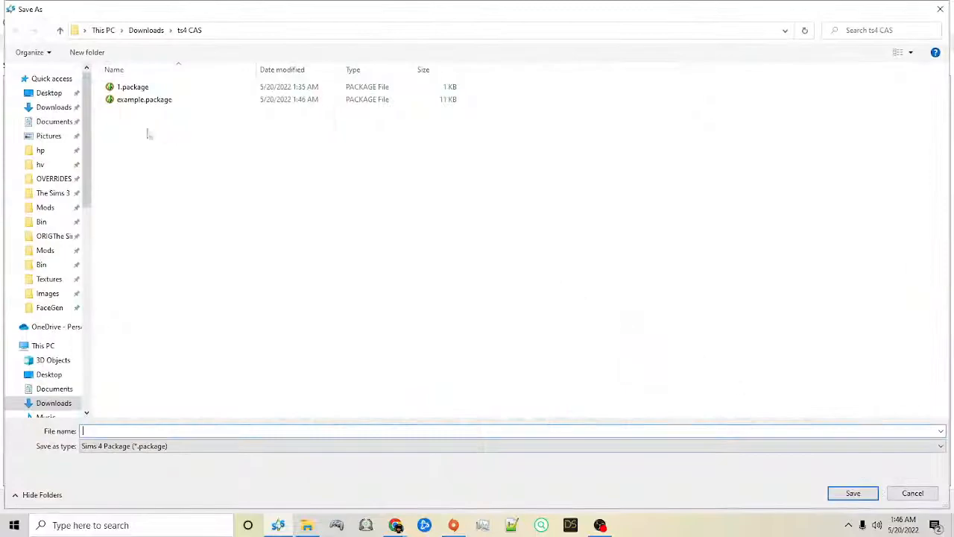
type("dress1")
key("Return")
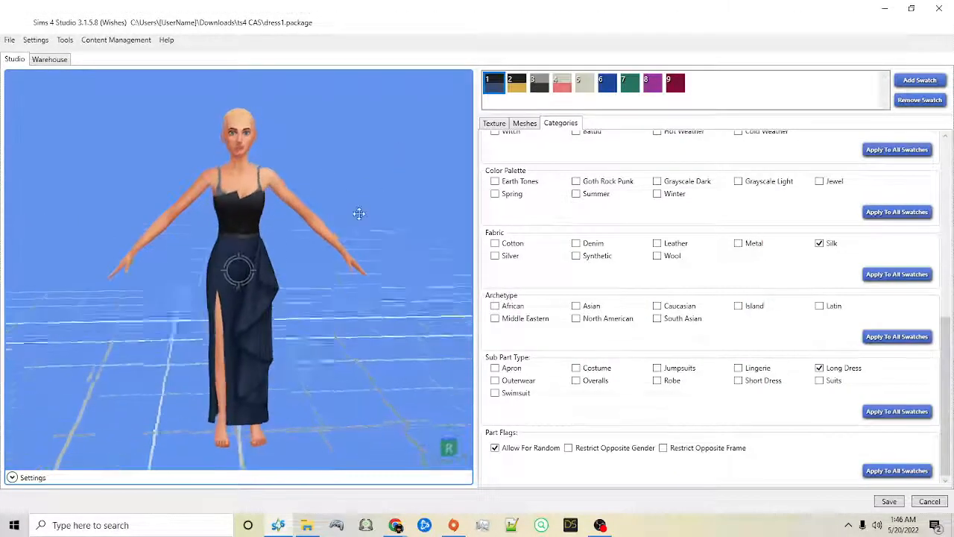
Step: Enable the Everyday outfit type for the dress and apply the outfit types to all swatches
scroll(734, 279, "up", 3)
scroll(735, 280, "up", 2)
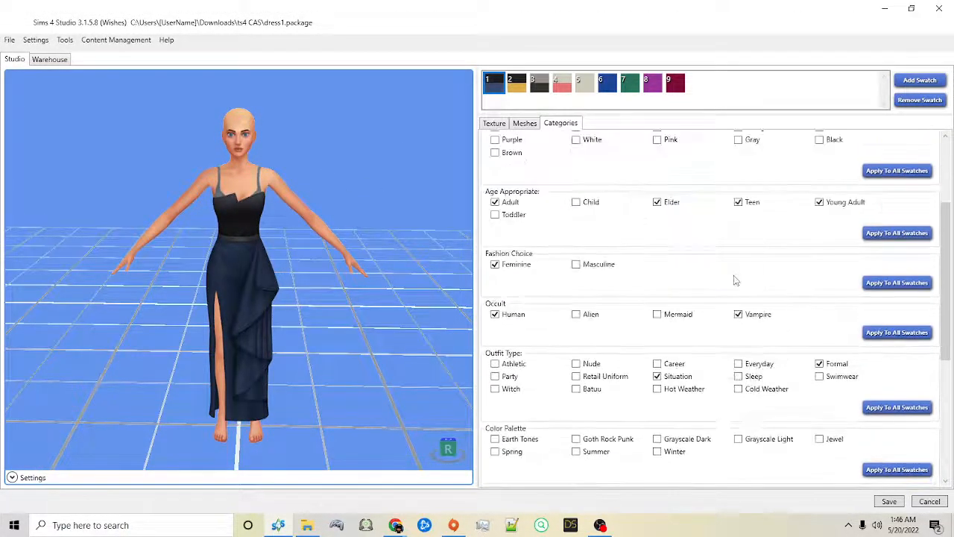
scroll(710, 373, "down", 2)
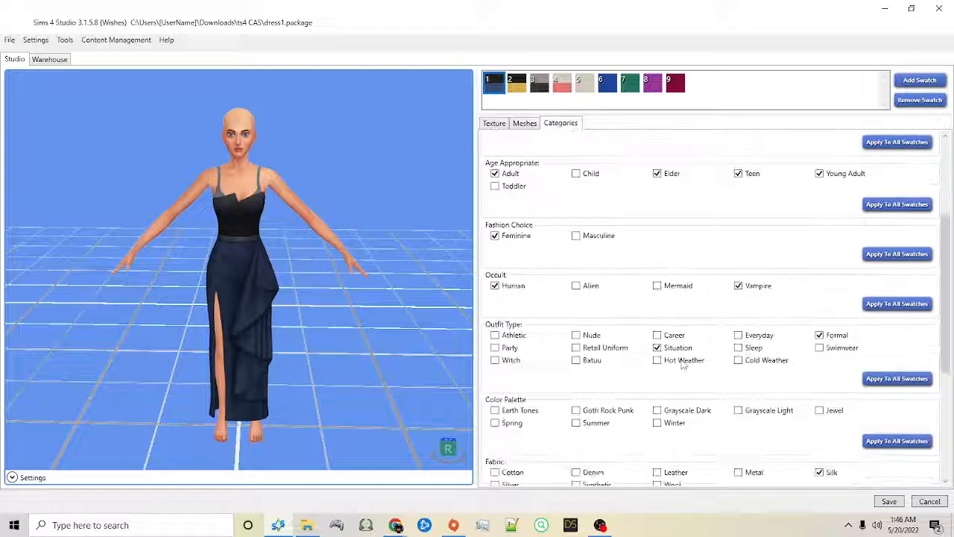
right_click_drag(300, 268, 320, 239)
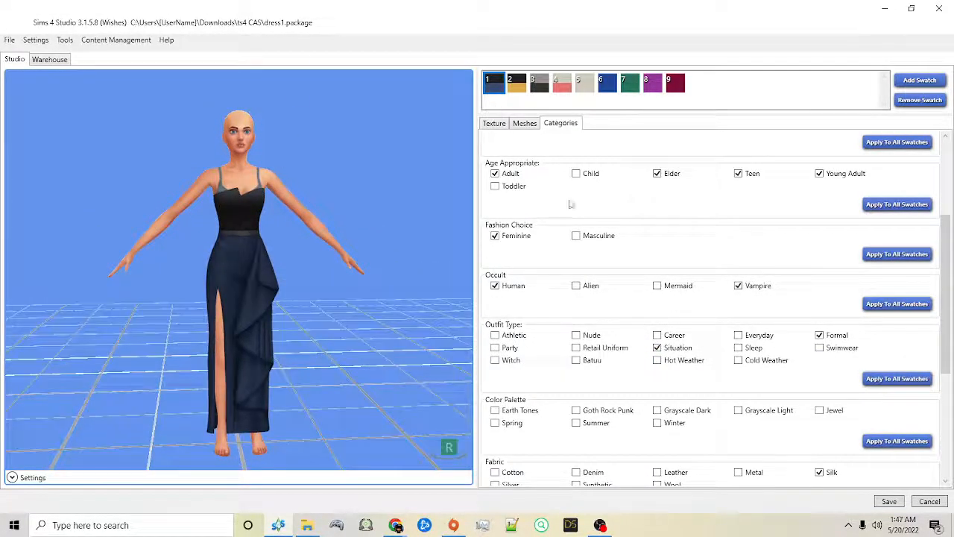
right_click_drag(369, 189, 367, 211)
left_click(740, 336)
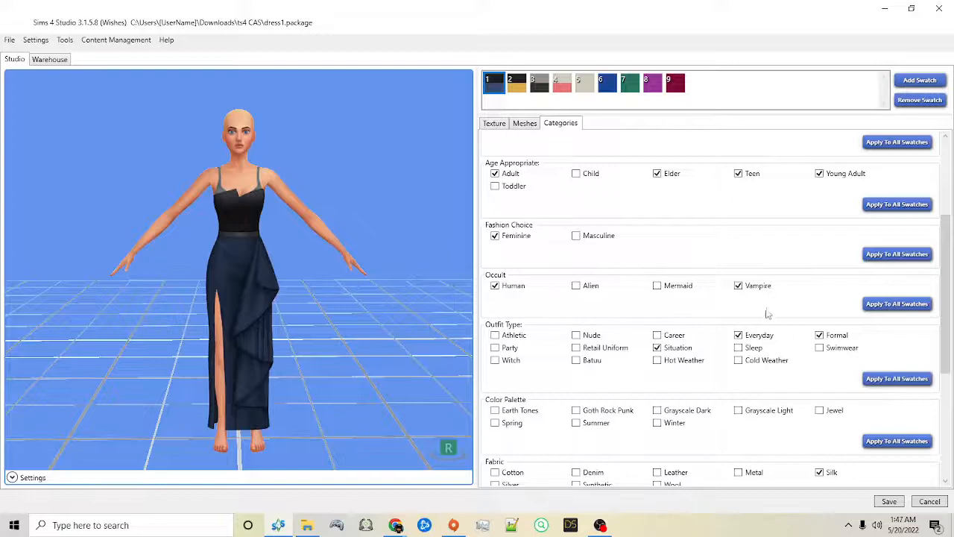
left_click(897, 380)
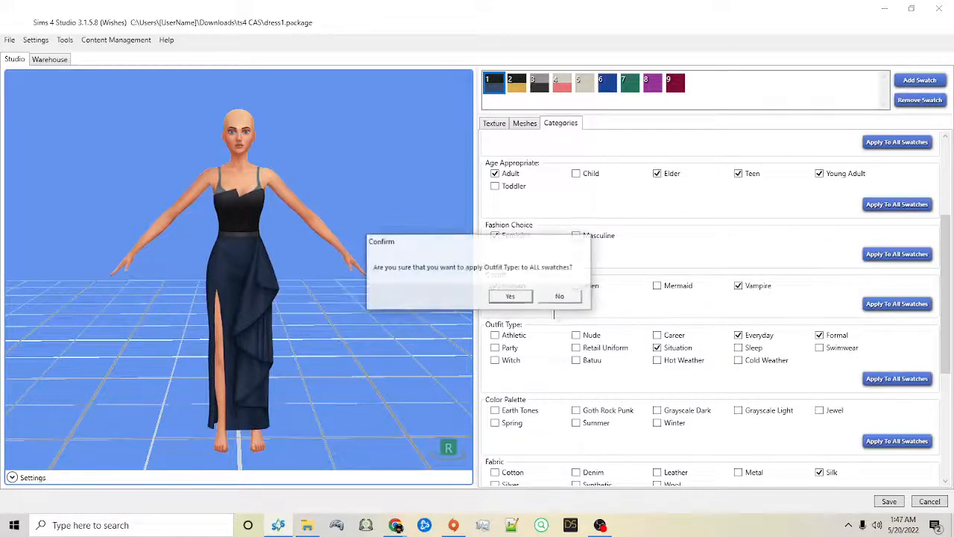
left_click(512, 296)
left_click(516, 298)
Step: Enable every Archetype option for the dress, from African and Asian to Latin and South Asian
scroll(539, 408, "down", 3)
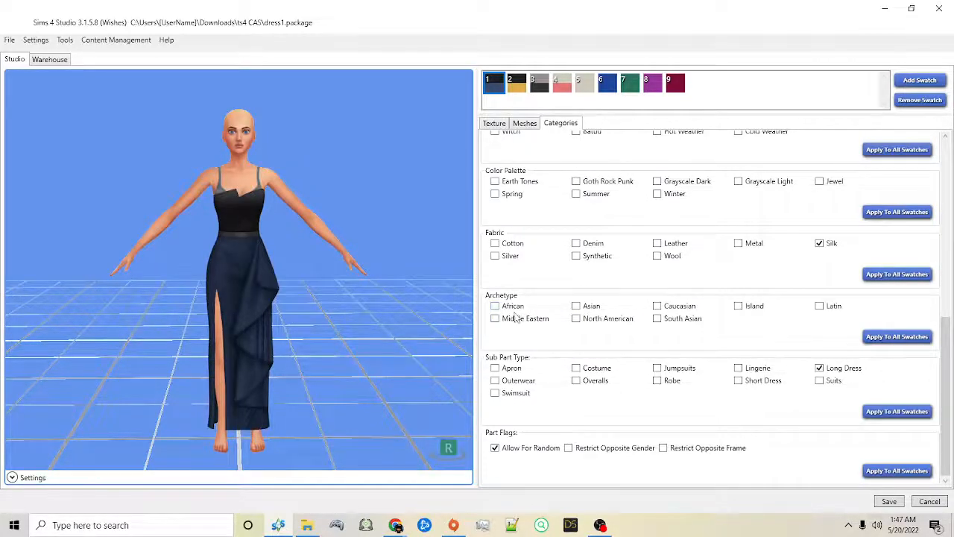
left_click(514, 305)
left_click(581, 308)
left_click(595, 320)
left_click(820, 307)
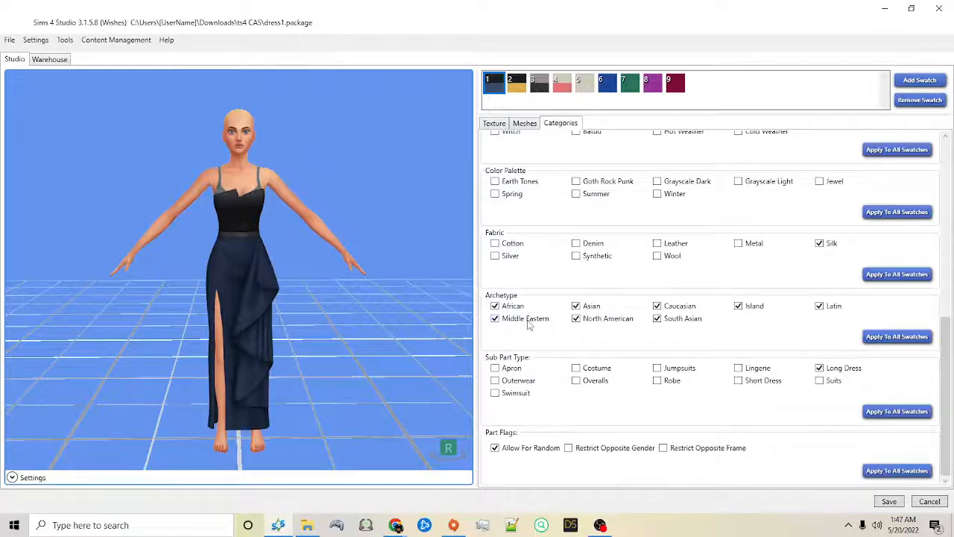
left_click(576, 308)
left_click(576, 319)
left_click(516, 319)
left_click(505, 306)
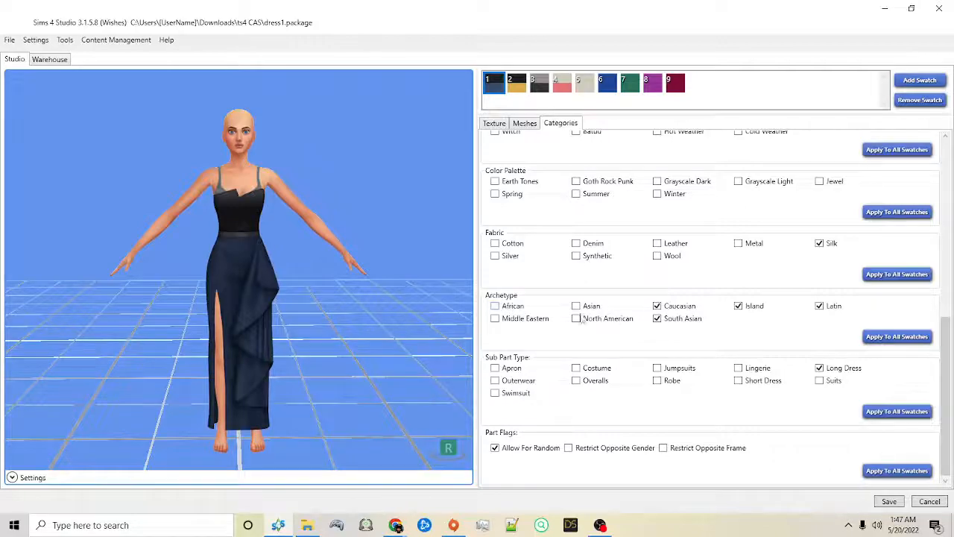
left_click(699, 320)
left_click(669, 319)
left_click(737, 306)
left_click(828, 308)
left_click(574, 320)
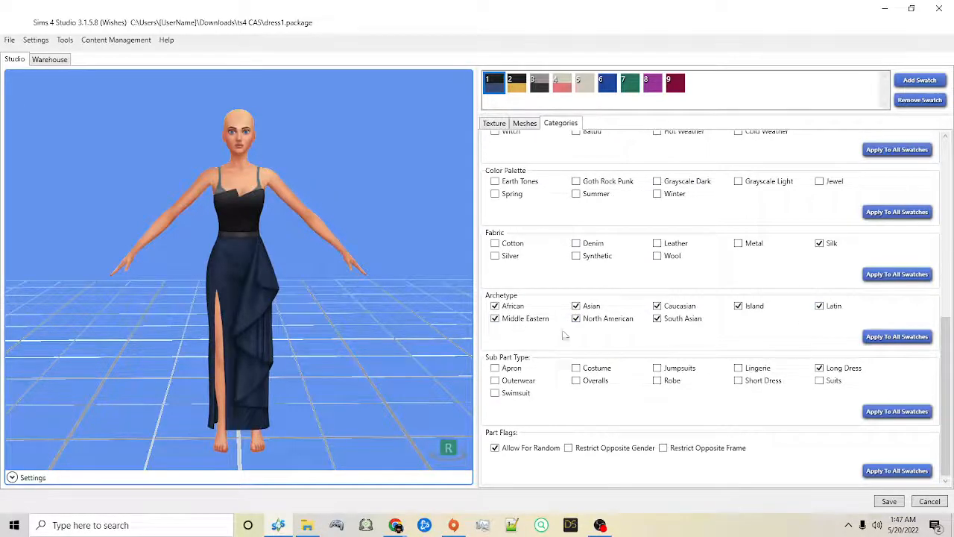
Step: Apply the dress's Archetype settings to all swatches
left_click(897, 337)
left_click(512, 296)
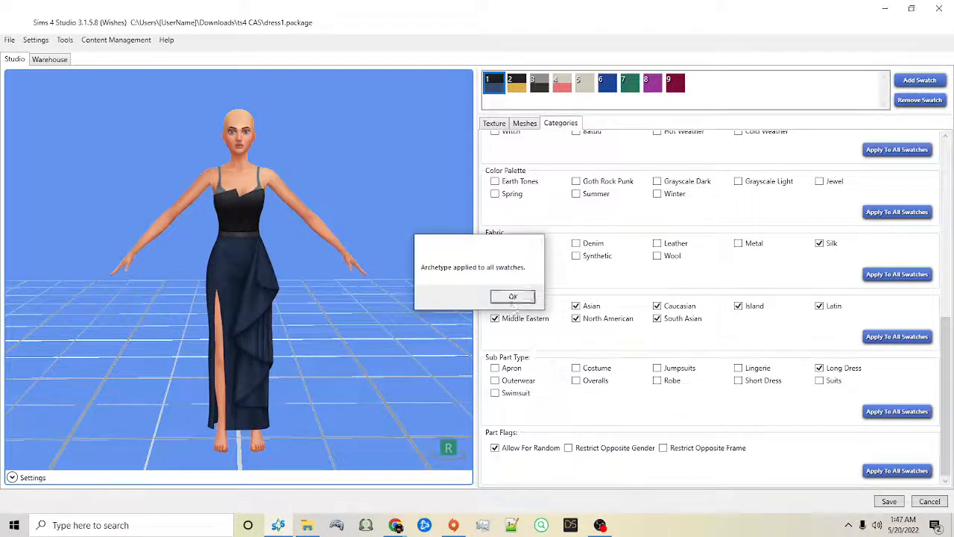
left_click(513, 298)
Step: Switch to swatch 4 and review its outfit type, age and gender, and color categories
scroll(634, 391, "up", 3)
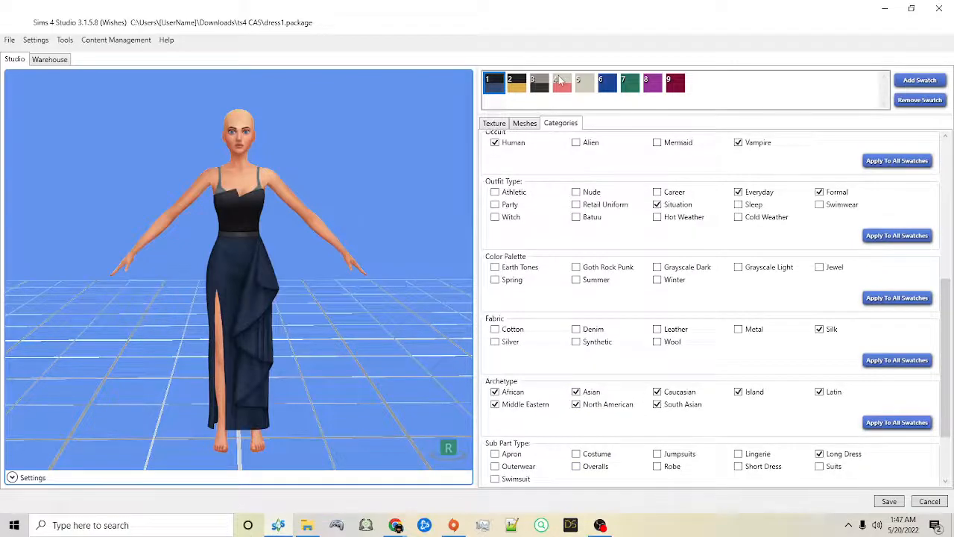
left_click(561, 82)
scroll(703, 302, "up", 5)
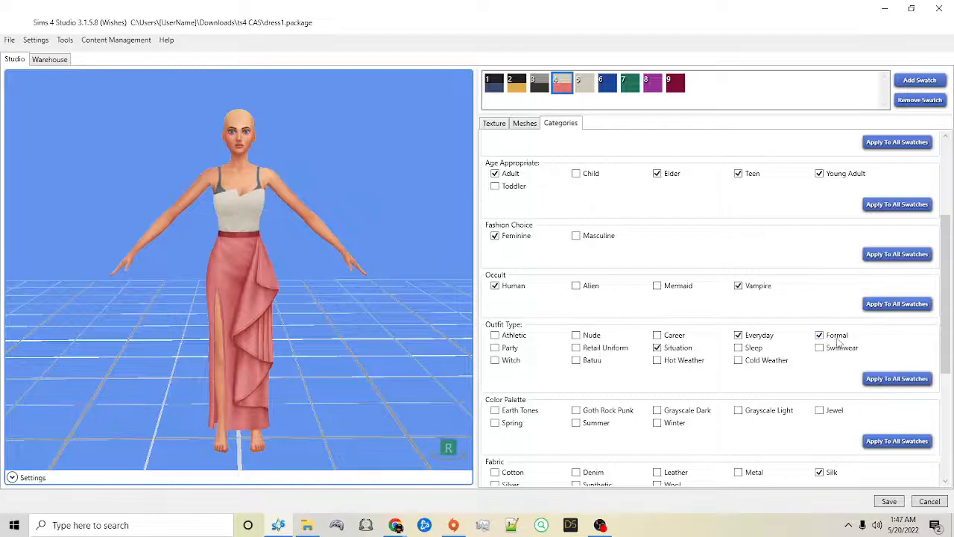
left_click_drag(378, 213, 418, 172)
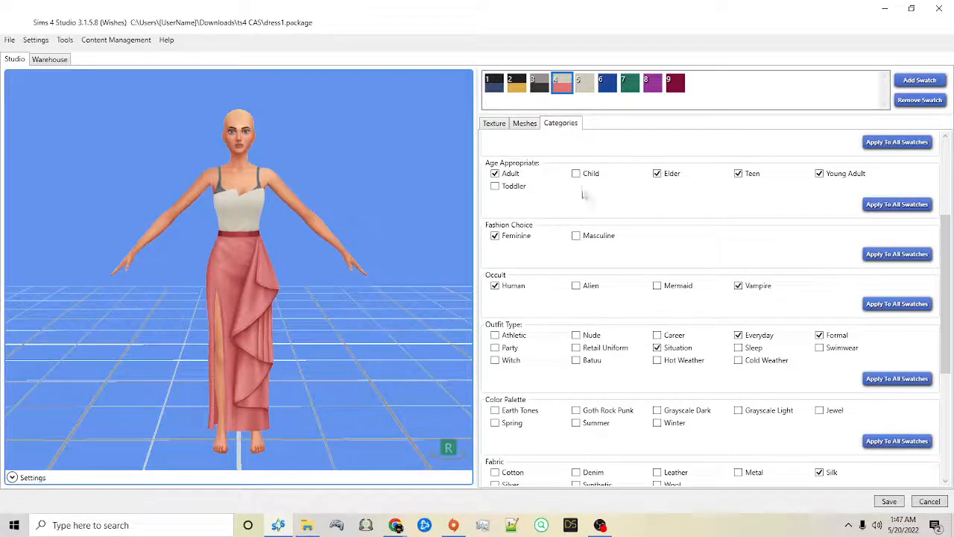
scroll(560, 220, "up", 3)
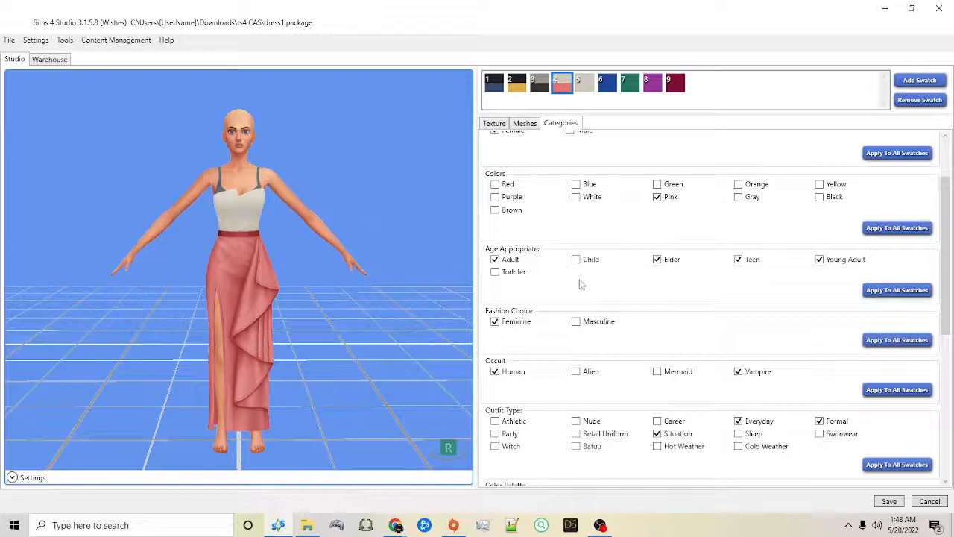
scroll(602, 292, "up", 3)
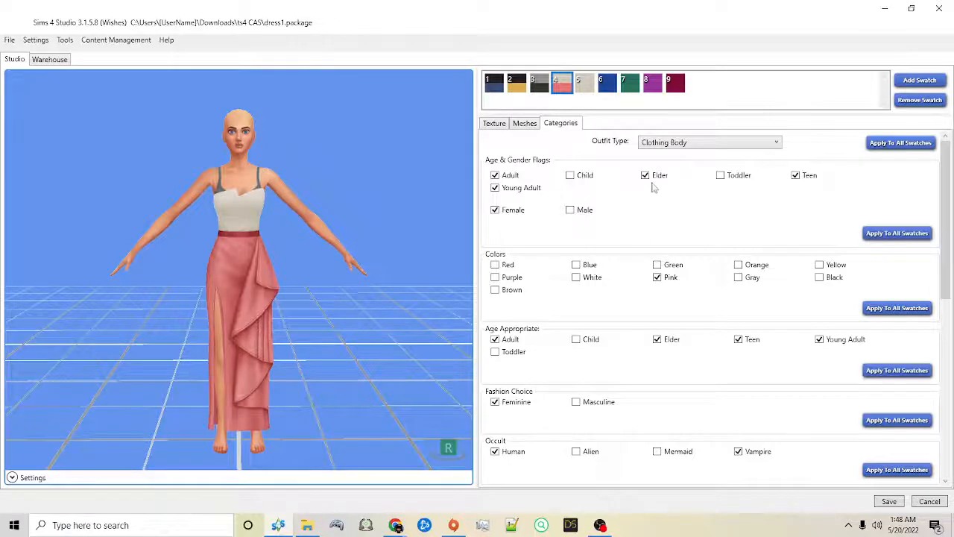
Step: Disable Elder and Teen under Age Appropriate and apply the age settings to all swatches
scroll(661, 209, "down", 1)
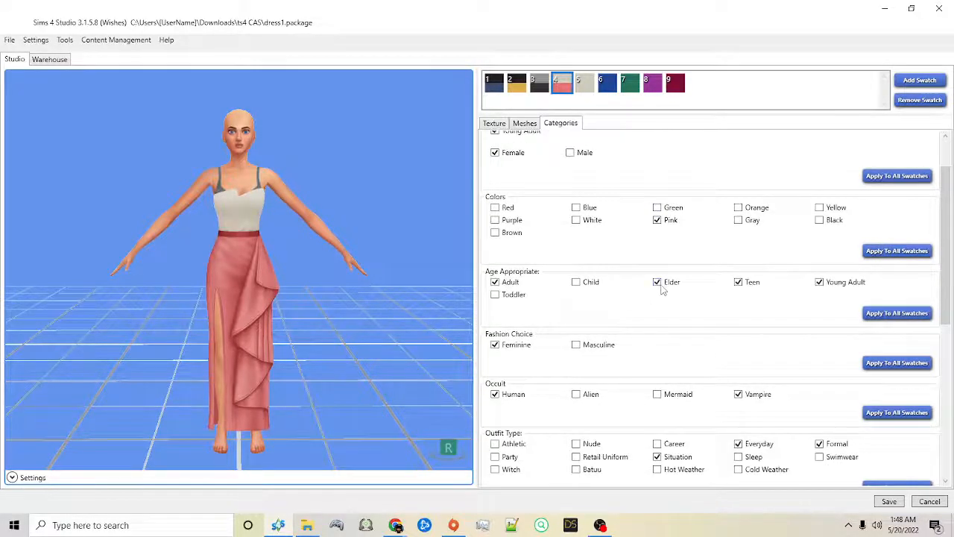
left_click(738, 283)
left_click(739, 282)
left_click(658, 283)
left_click(740, 285)
left_click(869, 314)
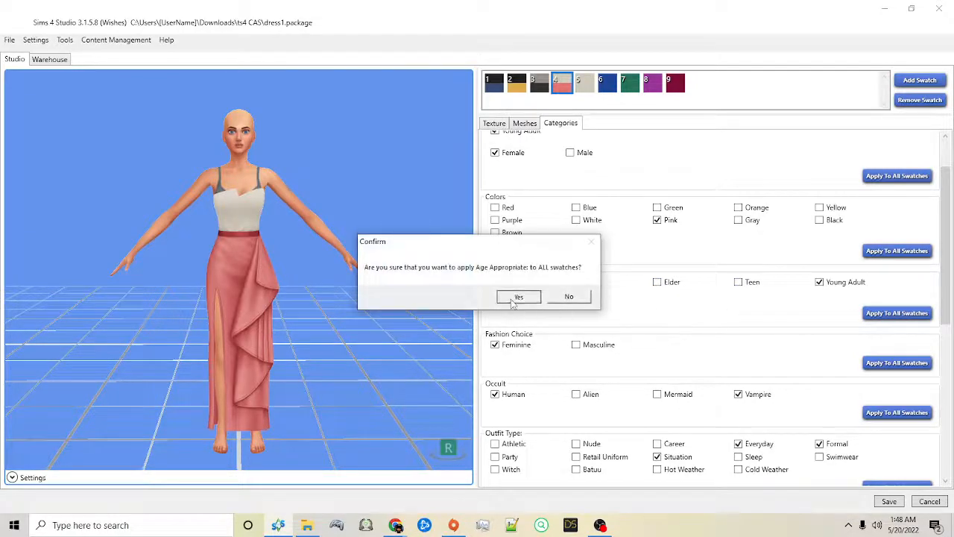
left_click(513, 301)
left_click(521, 298)
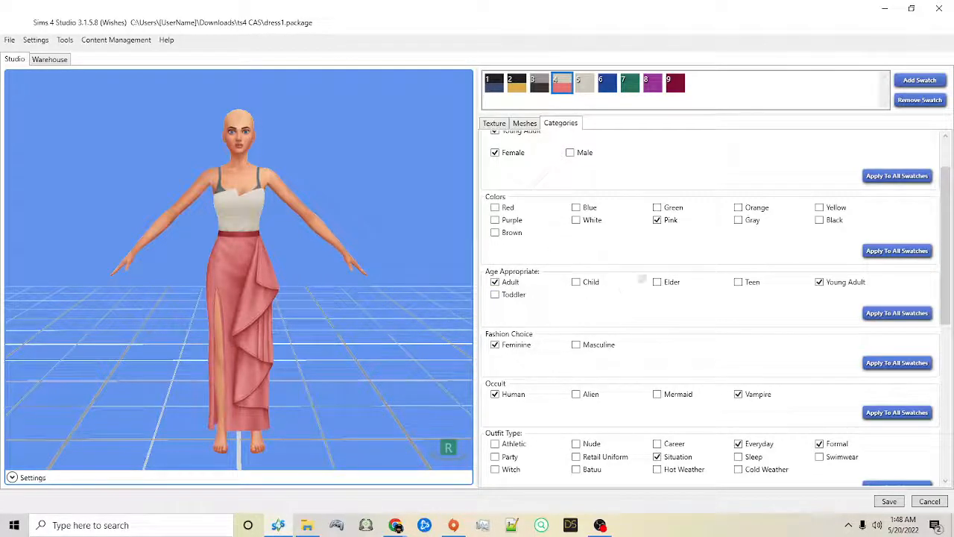
Step: Re-enable Elder and Teen under Age Appropriate and apply the age settings to all swatches again
left_click(657, 282)
left_click(738, 283)
left_click(897, 313)
left_click(516, 296)
left_click(520, 296)
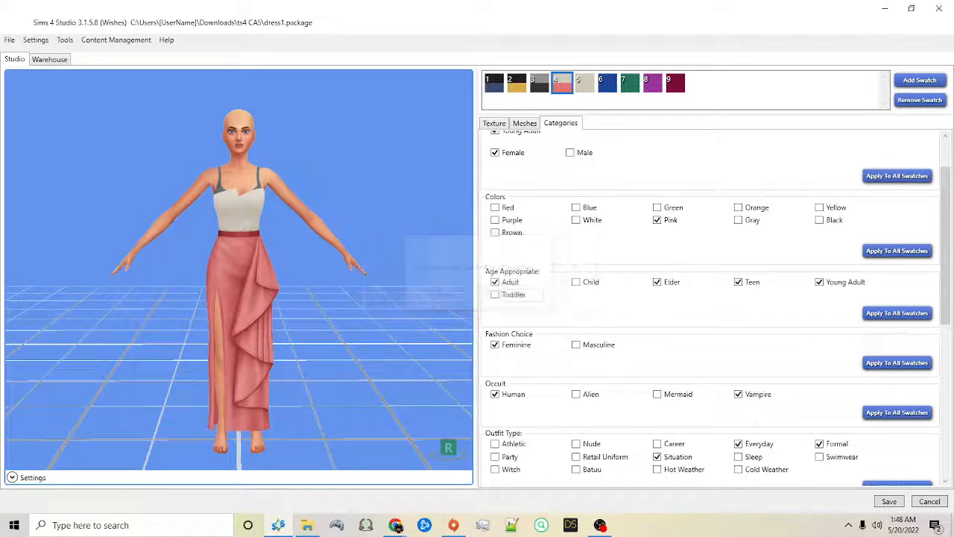
Step: Return to the main menu, start another CAS override and browse the Get Famous body clothing
left_click(10, 39)
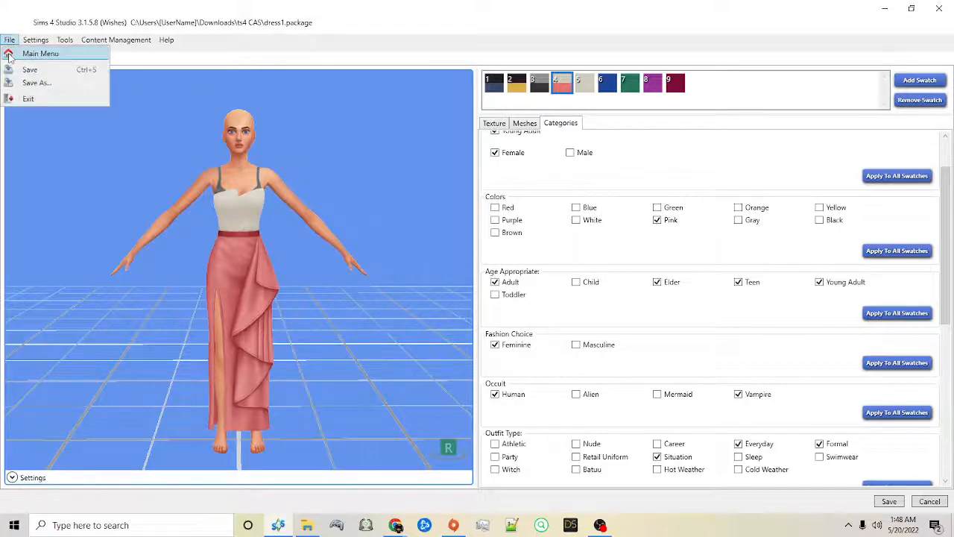
left_click(37, 54)
left_click(123, 235)
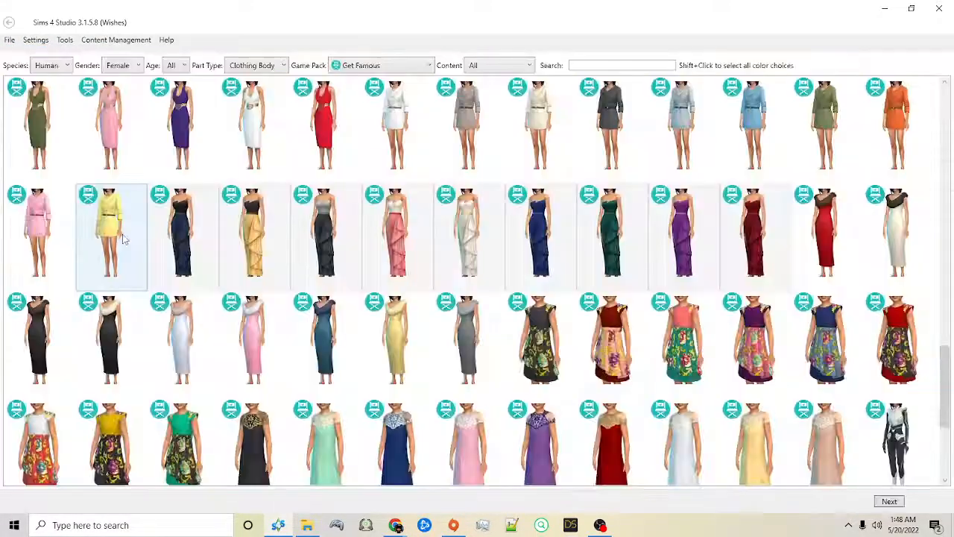
scroll(513, 258, "down", 3)
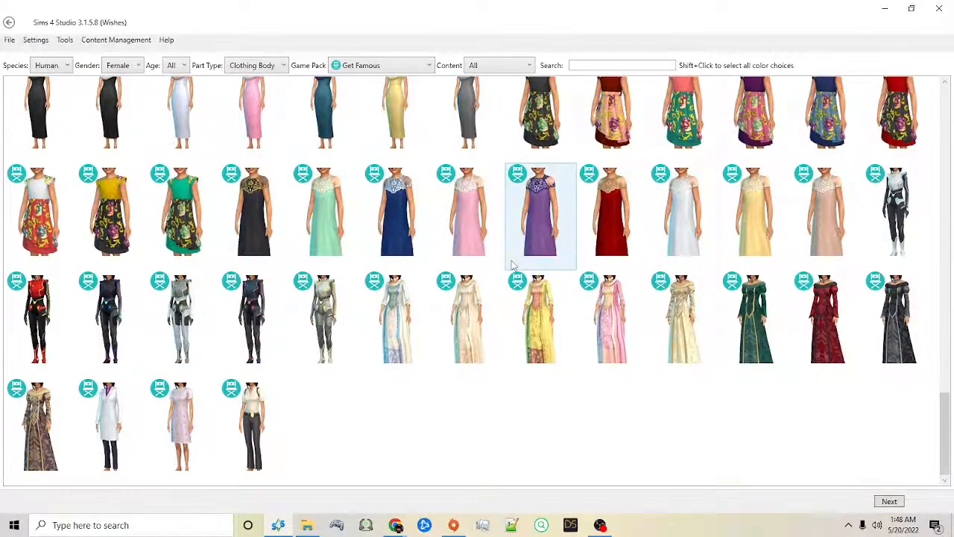
scroll(512, 257, "up", 15)
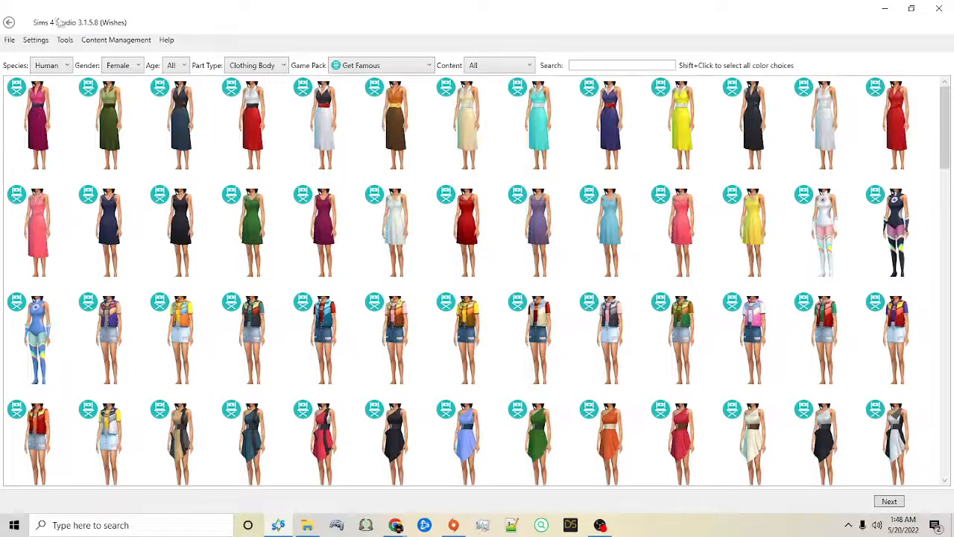
left_click(9, 41)
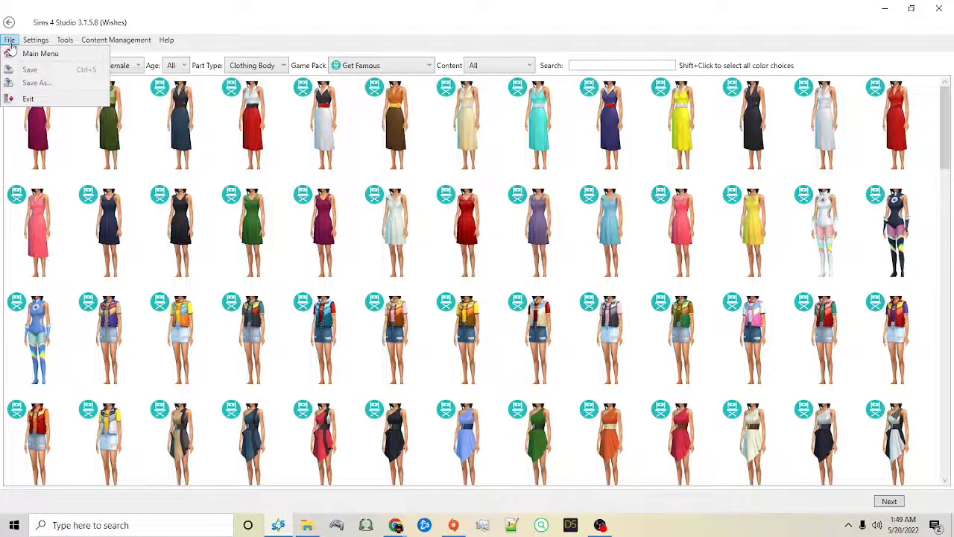
left_click(272, 4)
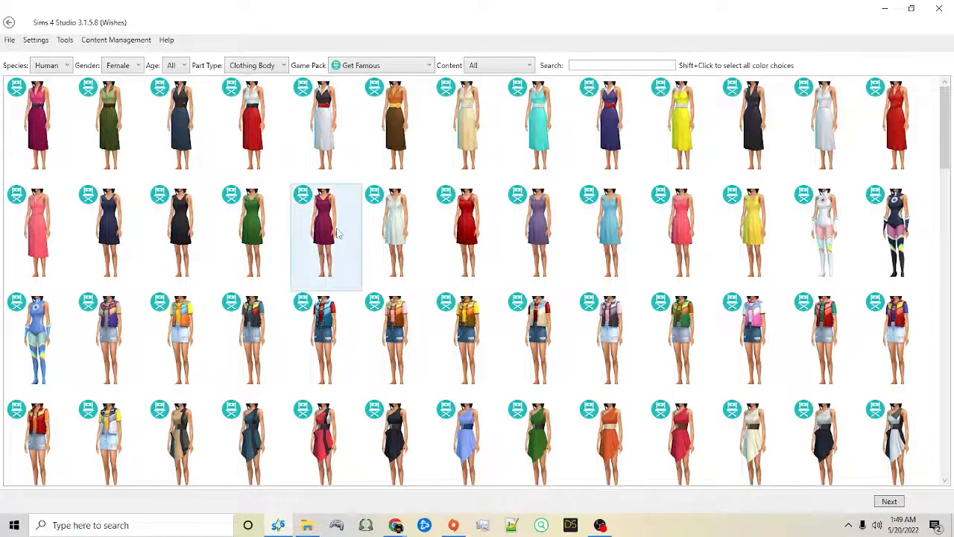
left_click(9, 39)
left_click(36, 82)
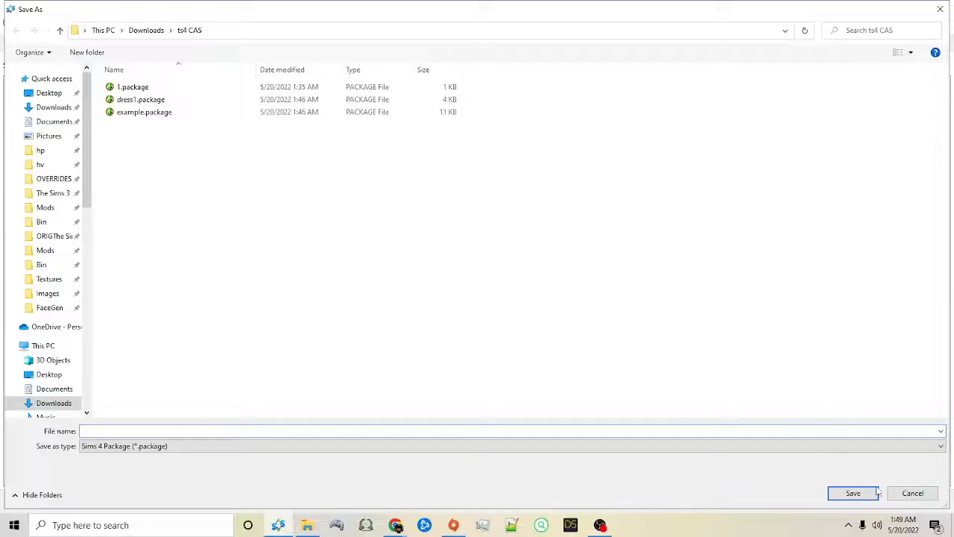
left_click(913, 493)
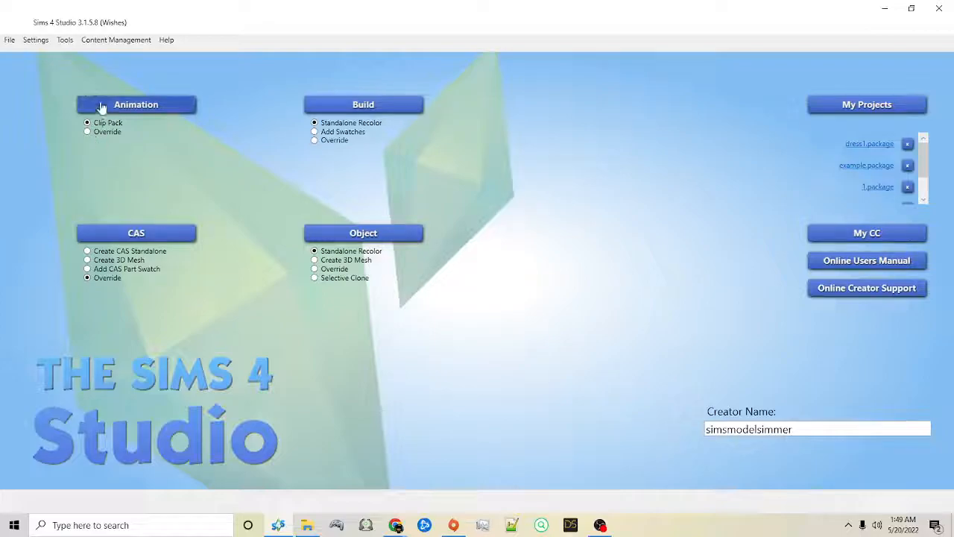
left_click(123, 236)
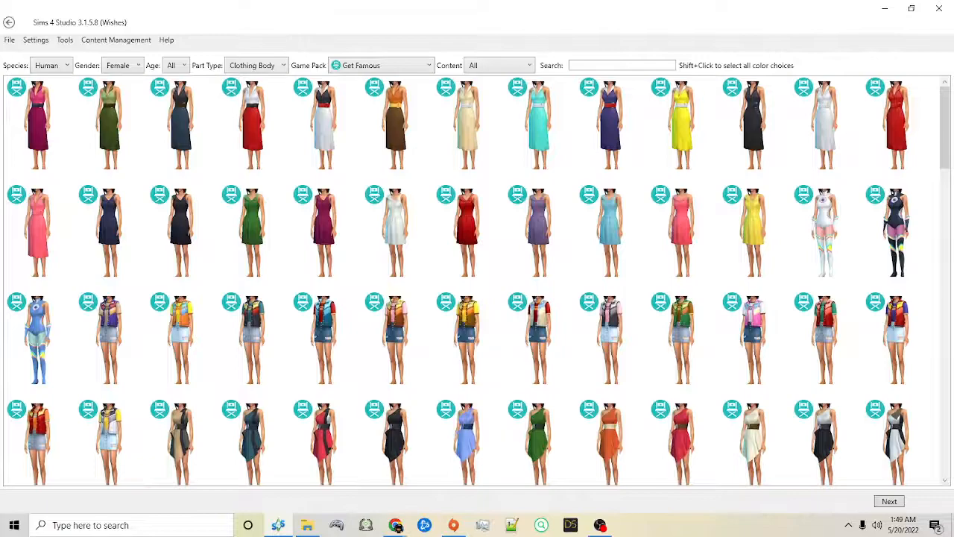
Step: Return to the main menu and open the CAS batch fix Disallow CC for random
left_click(9, 23)
left_click(115, 40)
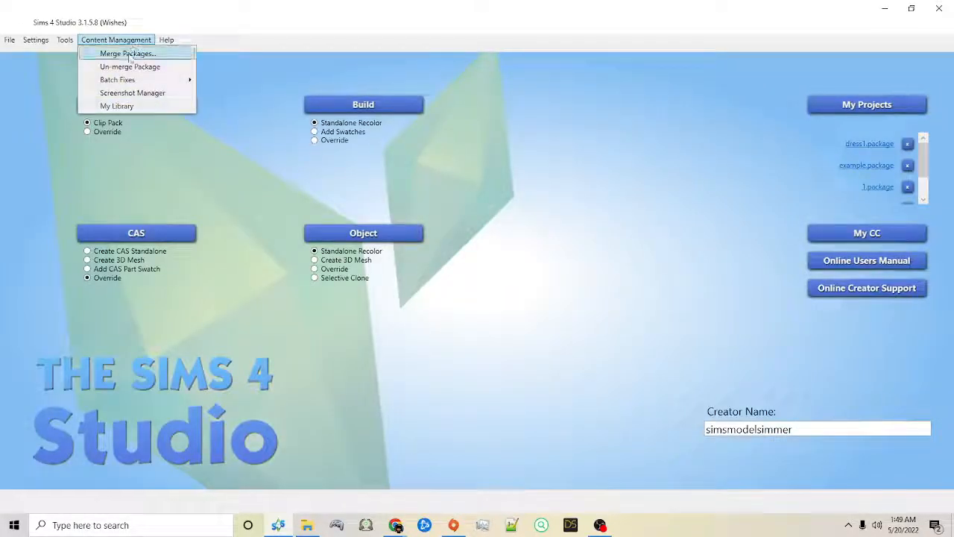
mouse_move(123, 84)
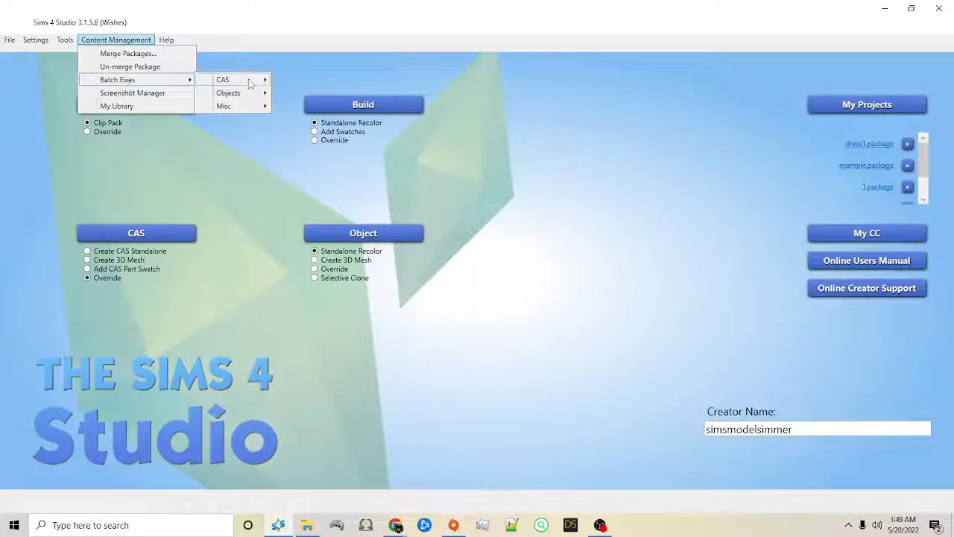
mouse_move(254, 80)
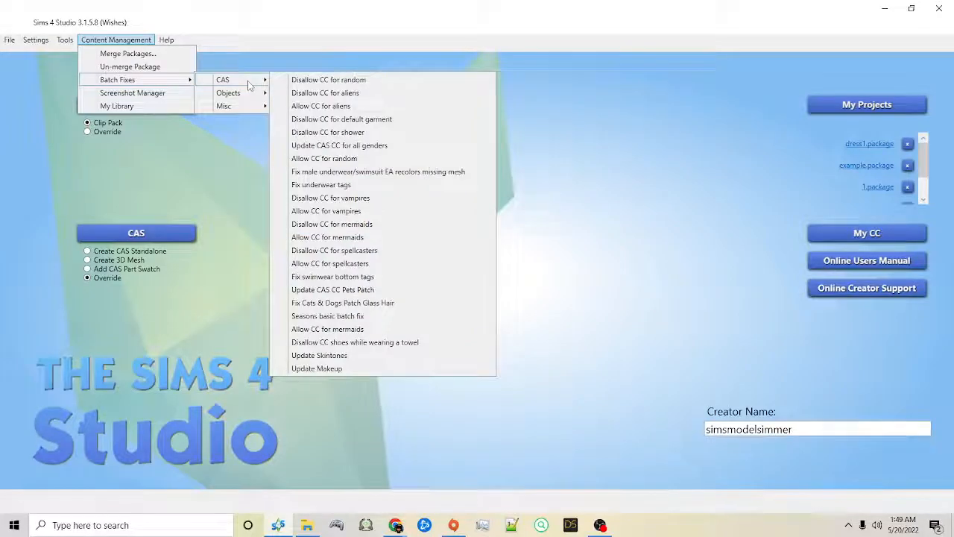
left_click(328, 80)
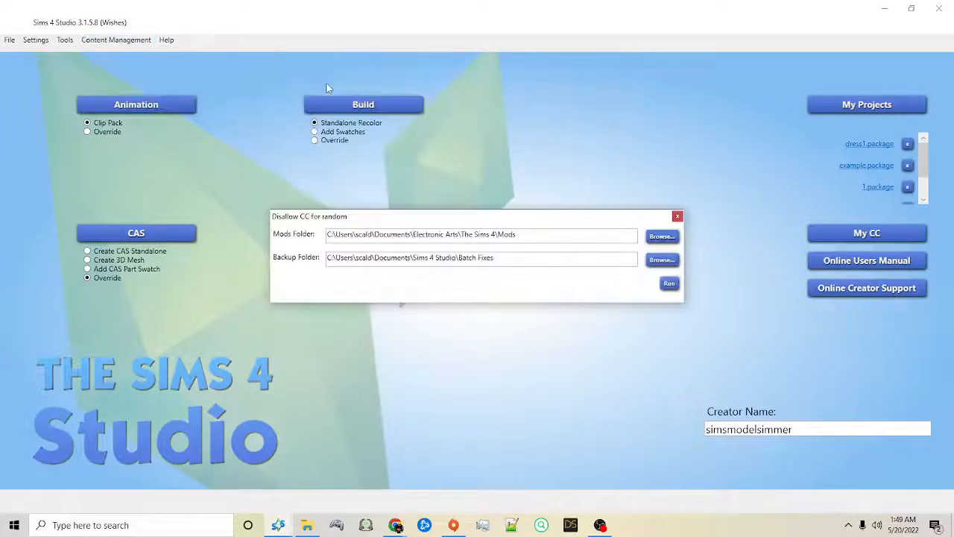
Step: Replace the batch fix's Mods Folder path with the ts4 CAS folder in Downloads and run the fix
left_click_drag(548, 235, 295, 239)
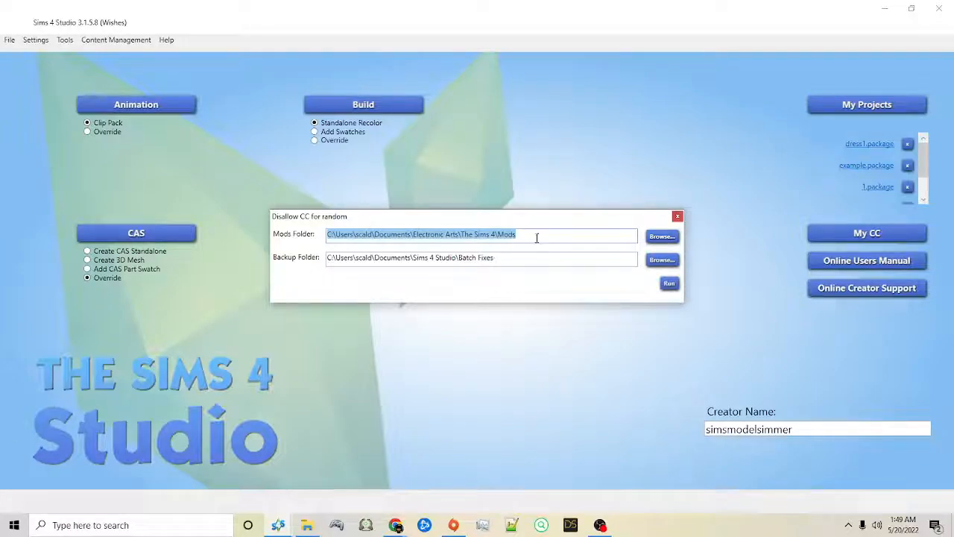
key("BackSpace")
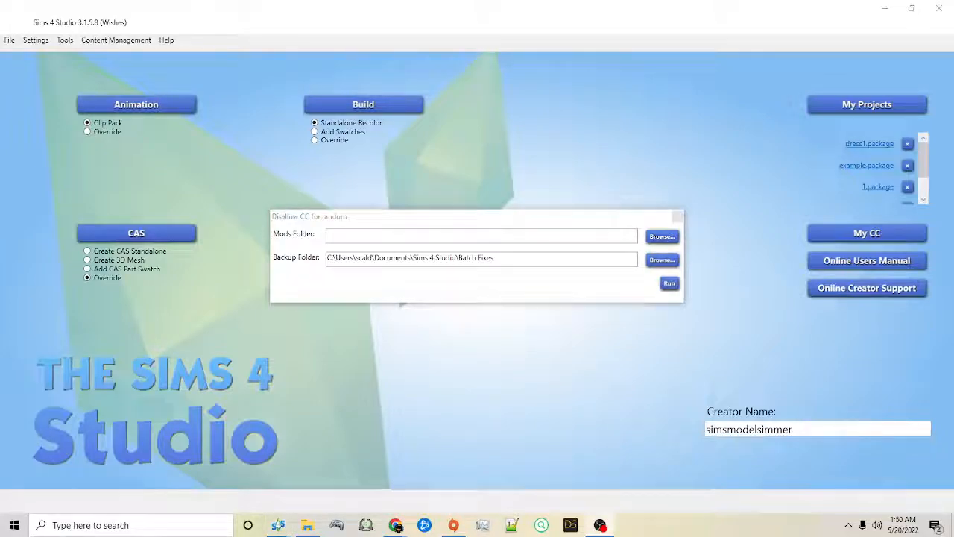
left_click(335, 237)
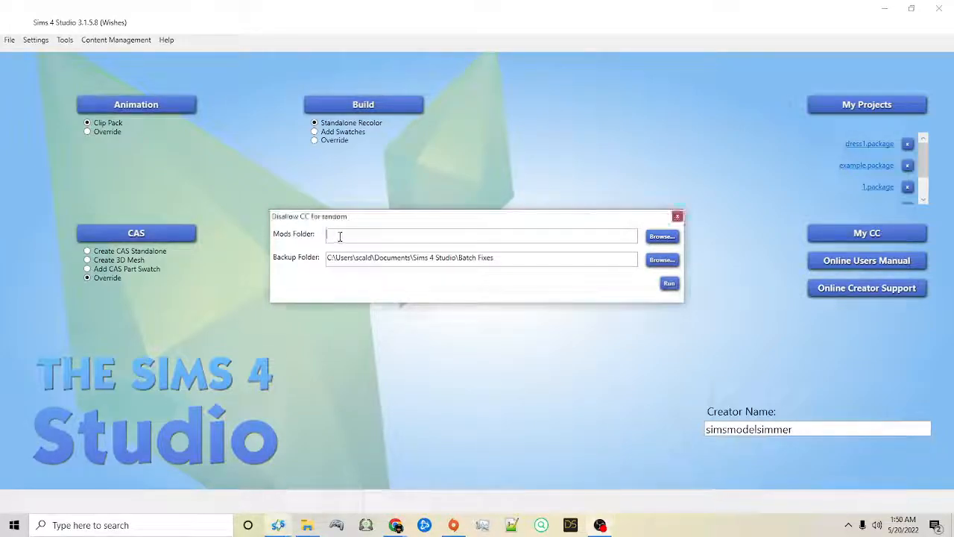
type("C:\\Users\\scald\\Downloads\\ts4 CAS")
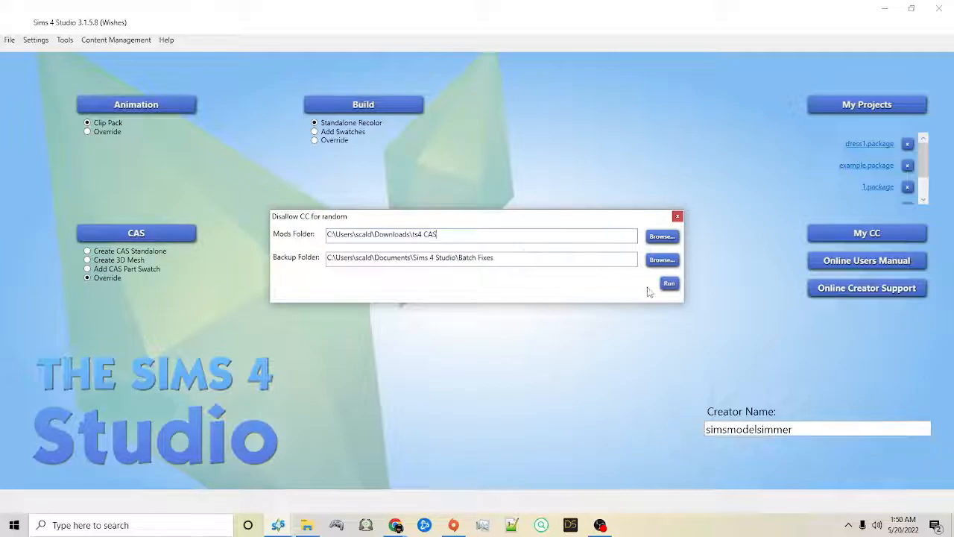
left_click(671, 289)
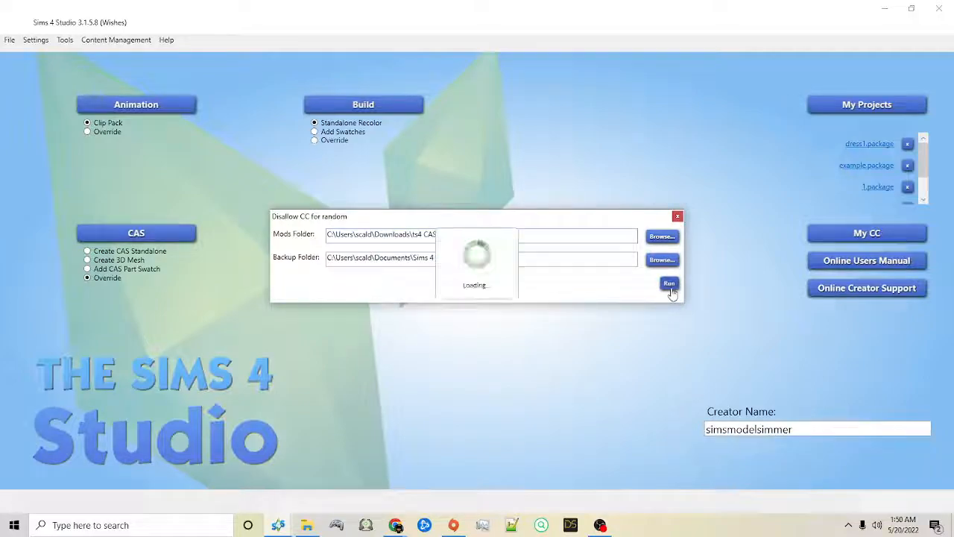
Step: Review the fixed packages, then inspect the Backup folder inside the newest Disallow CC for random folder in Batch Fixes
left_click_drag(448, 127, 846, 264)
left_click_drag(480, 188, 308, 150)
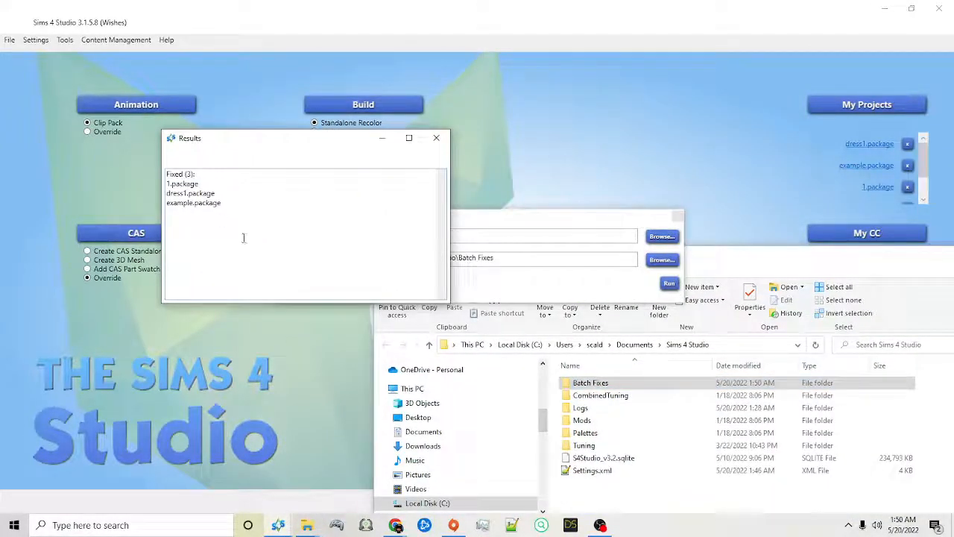
left_click(710, 247)
left_click_drag(709, 247, 677, 93)
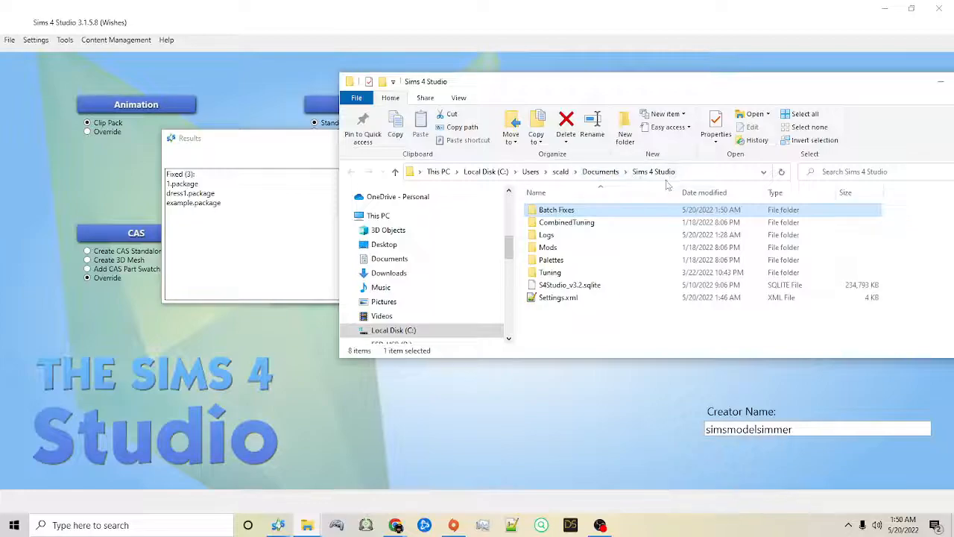
double_click(574, 214)
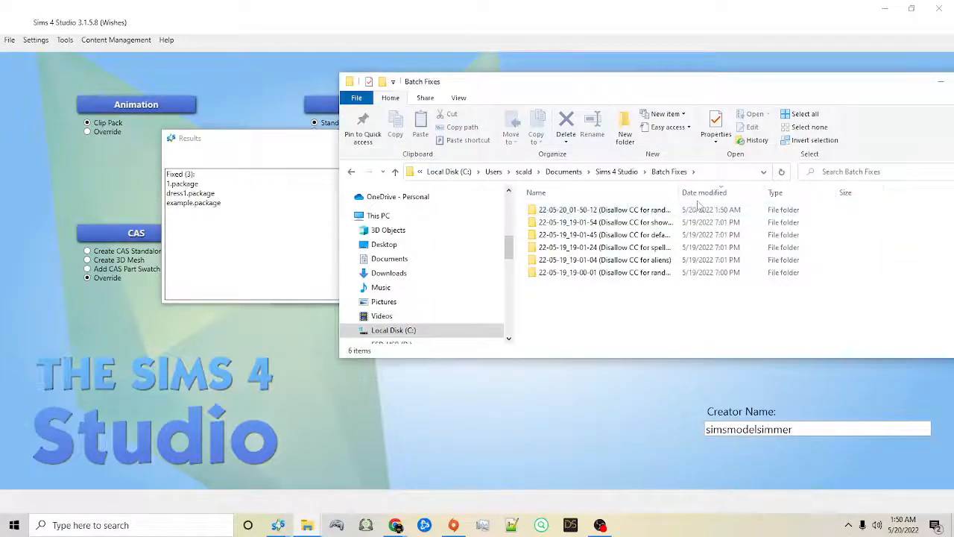
double_click(654, 214)
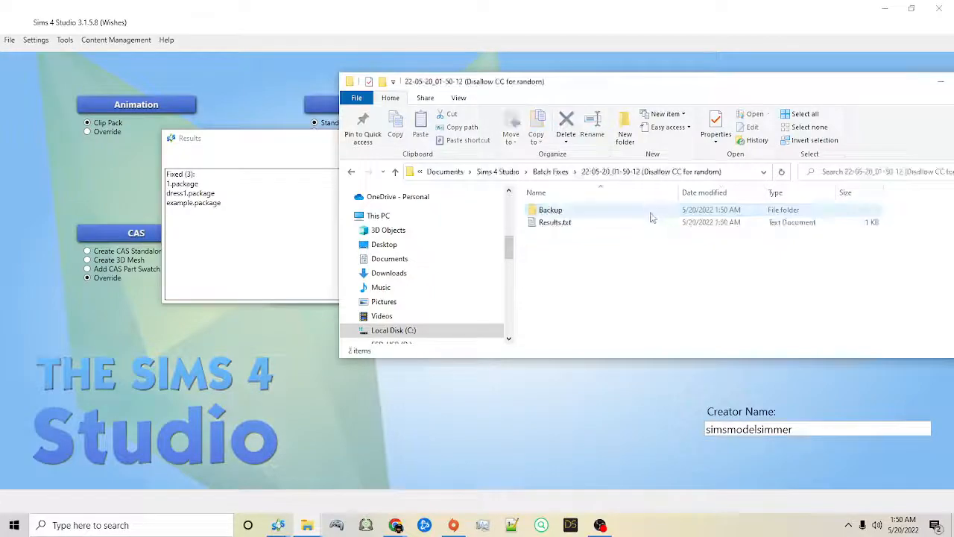
double_click(550, 211)
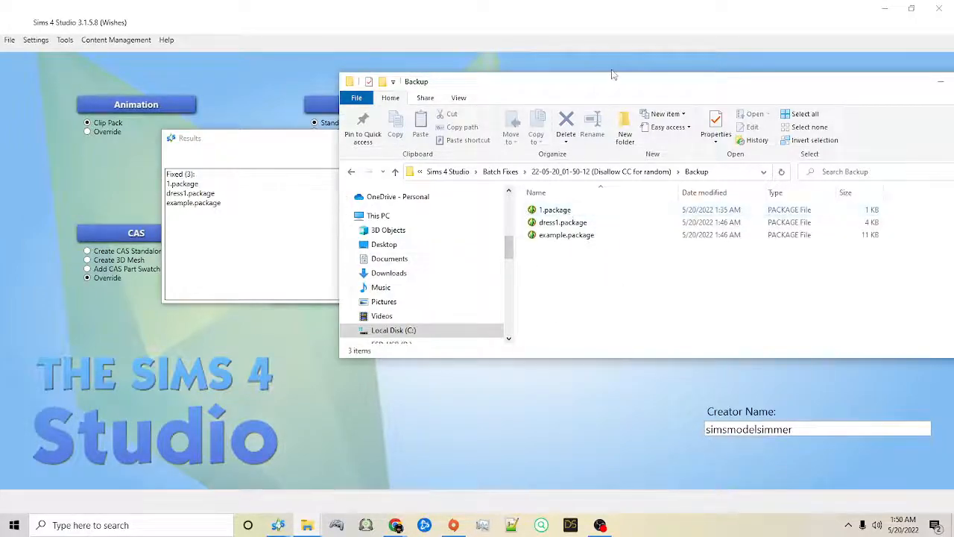
Step: Put away the backup folder window and close the batch fix results and the Disallow CC for random dialog
left_click_drag(689, 88, 354, 91)
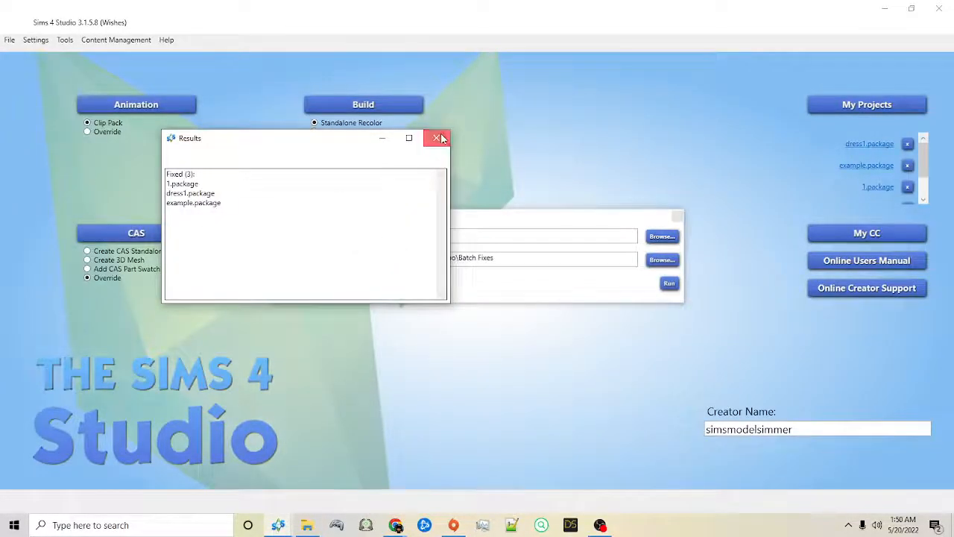
left_click(437, 137)
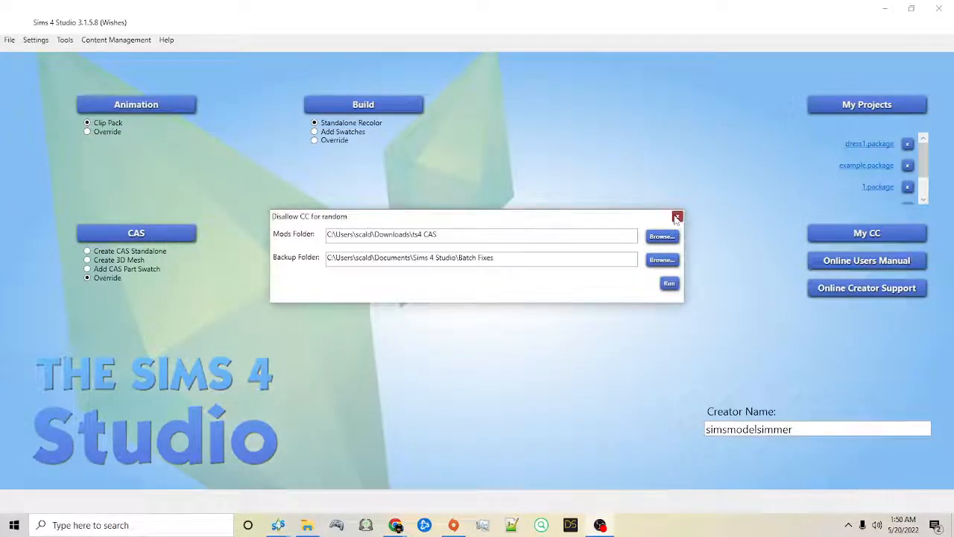
left_click(676, 217)
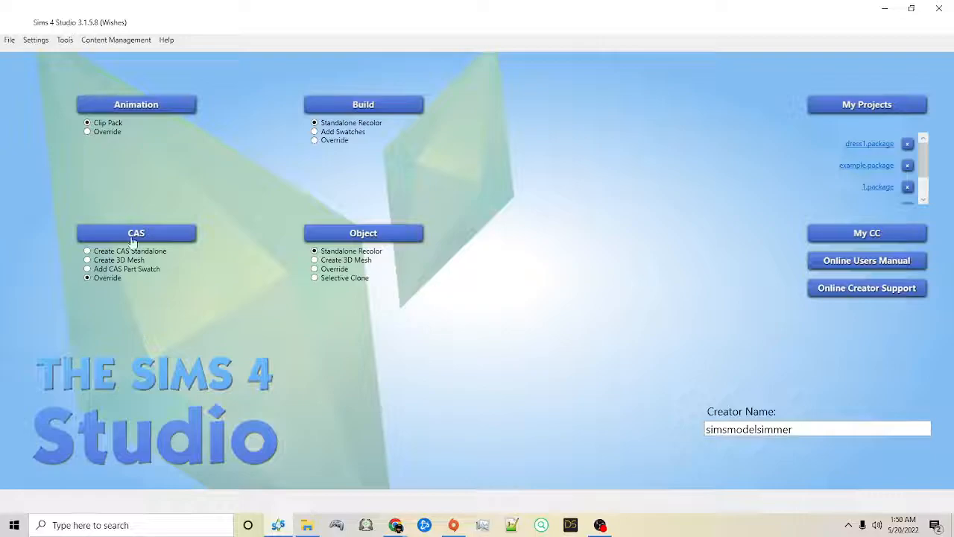
Step: Create an empty package named BIG EXAMPLE in the ts4 CAS folder
left_click(64, 42)
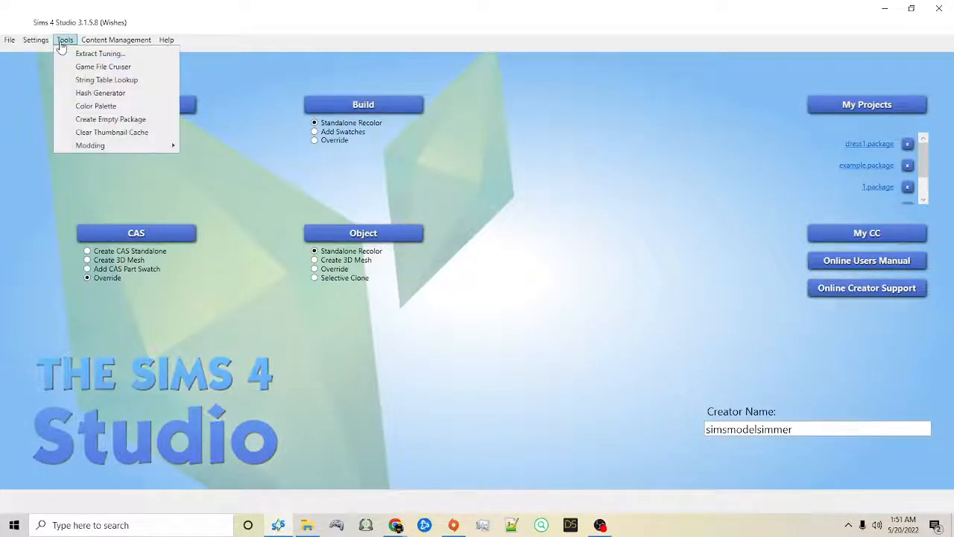
left_click(90, 120)
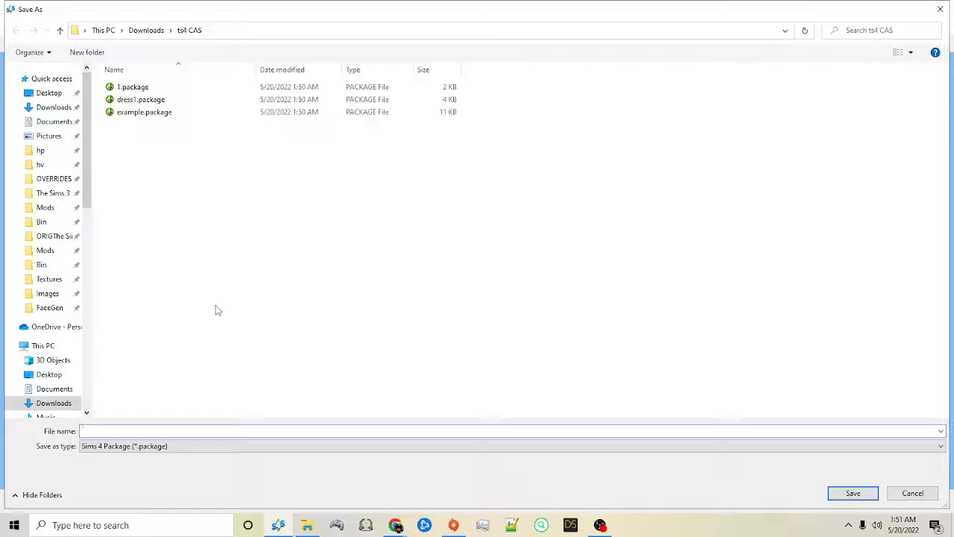
type("BIG EXAMPLE")
key("Return")
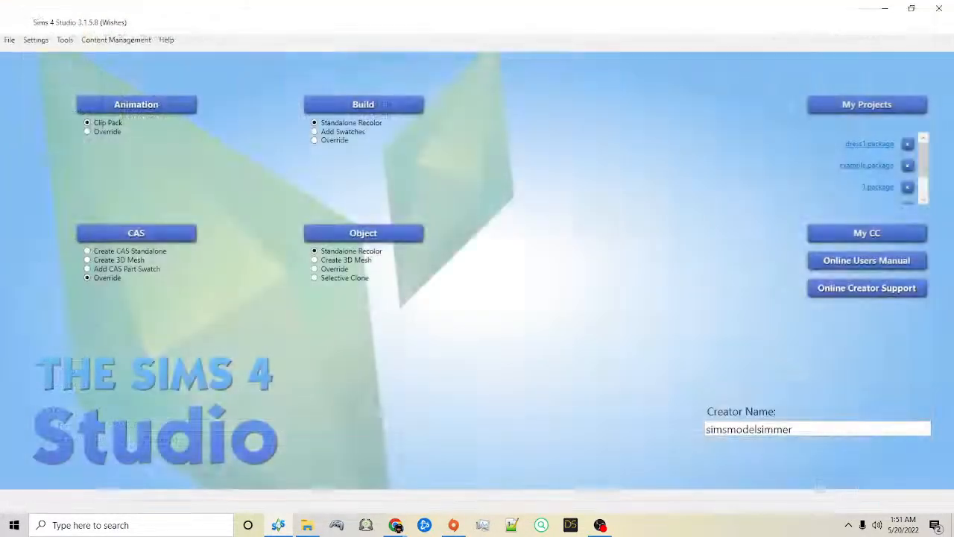
Step: List the CAS Part resources in the Game File Cruiser and enlarge the results list and its name column
left_click(65, 41)
mouse_move(83, 41)
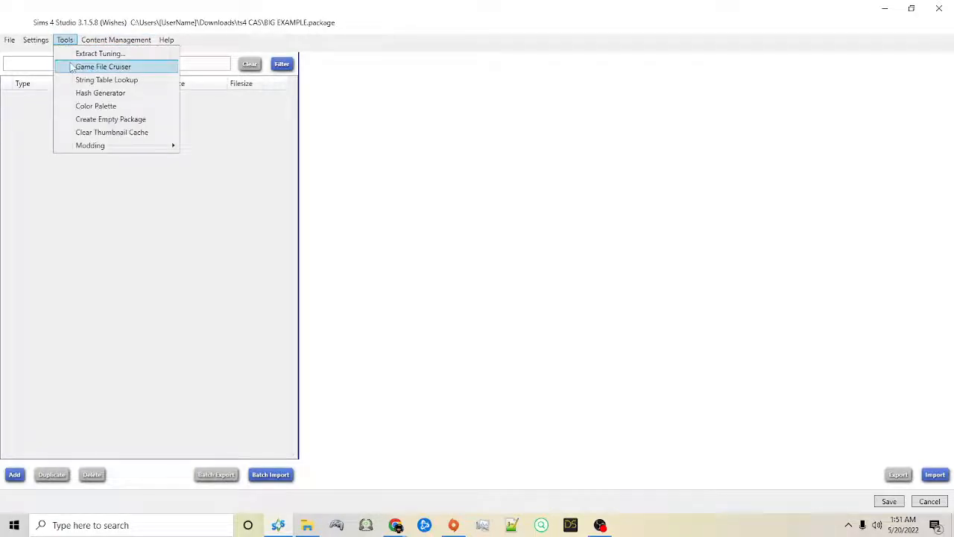
left_click(117, 71)
left_click_drag(218, 121, 413, 3)
left_click_drag(273, 133, 271, 207)
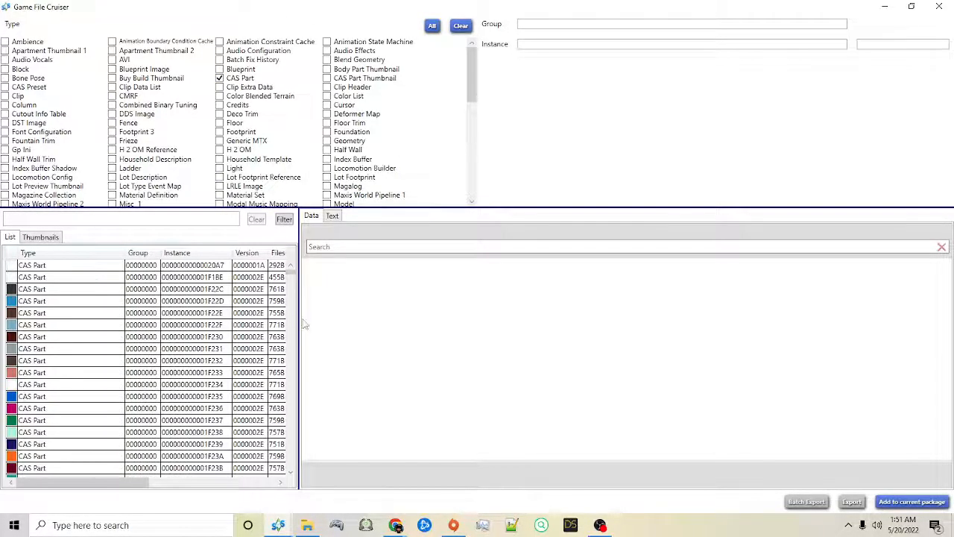
left_click_drag(298, 317, 517, 318)
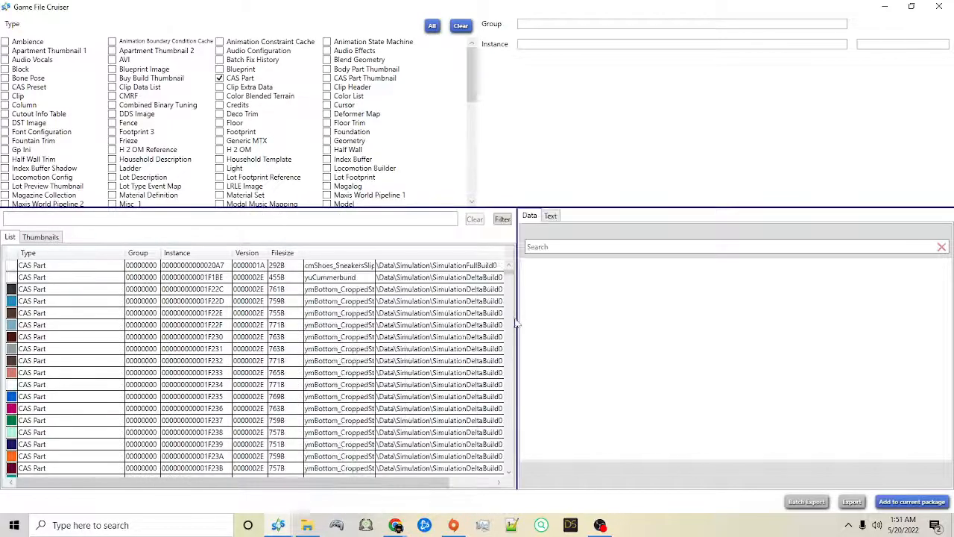
left_click_drag(373, 255, 431, 255)
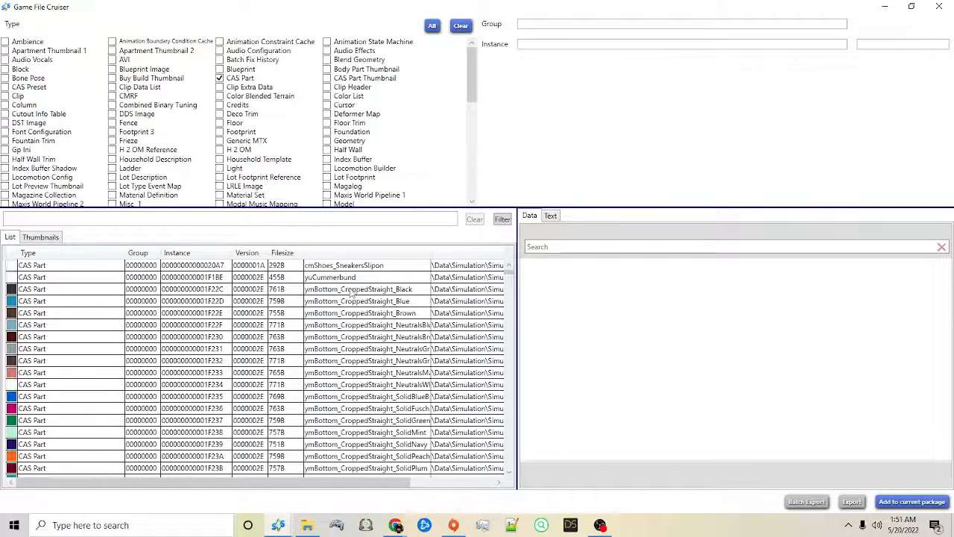
Step: Select ymBottom_CroppedStraight_Black and look through the part names and game data paths in the CAS Part list
left_click(477, 288)
left_click_drag(321, 483, 406, 485)
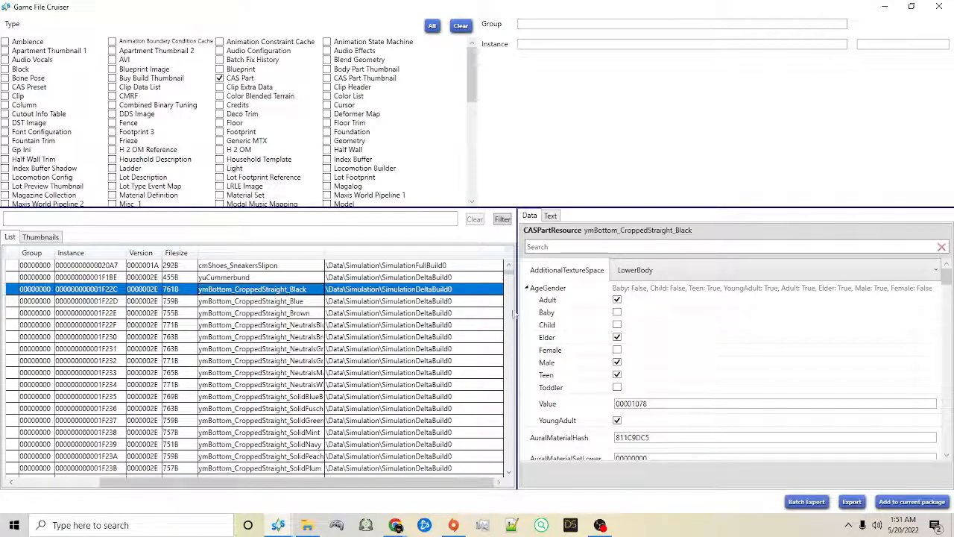
left_click_drag(509, 276, 509, 319)
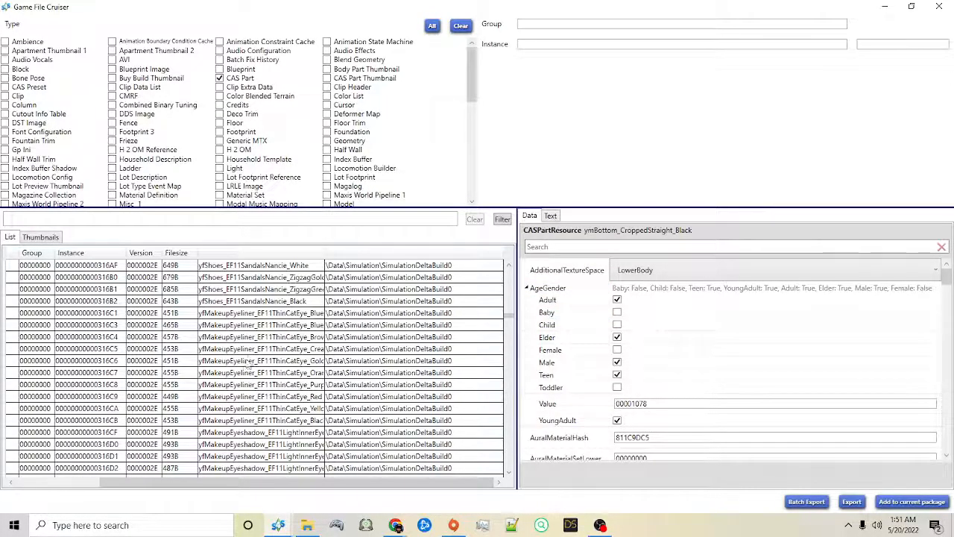
scroll(261, 348, "down", 5)
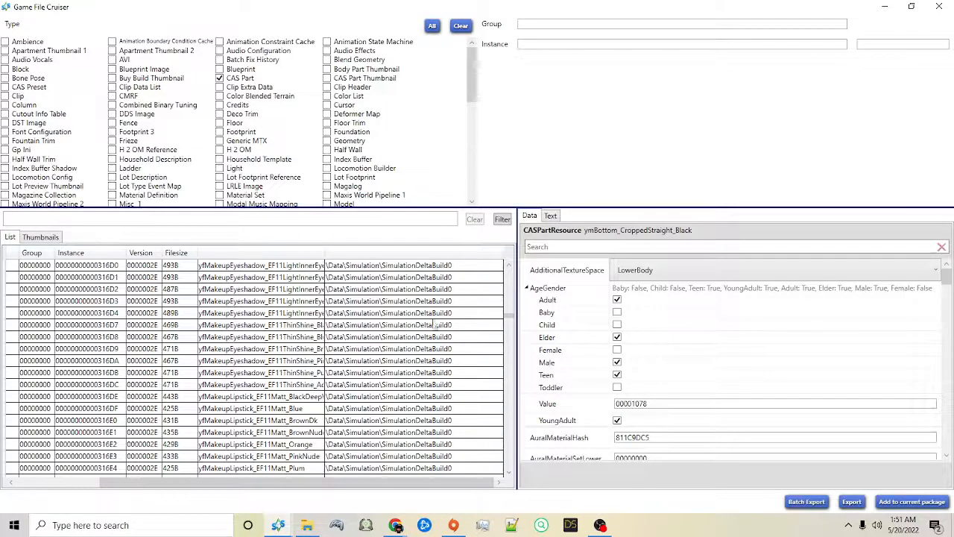
left_click_drag(509, 324, 509, 331)
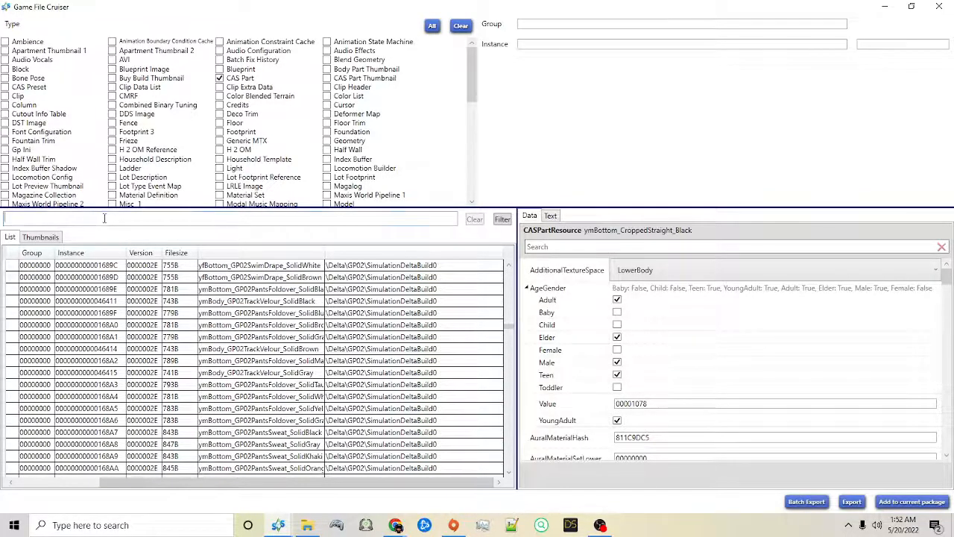
Step: Filter the CAS Part list by gp02 and browse the matching parts
type("gp02")
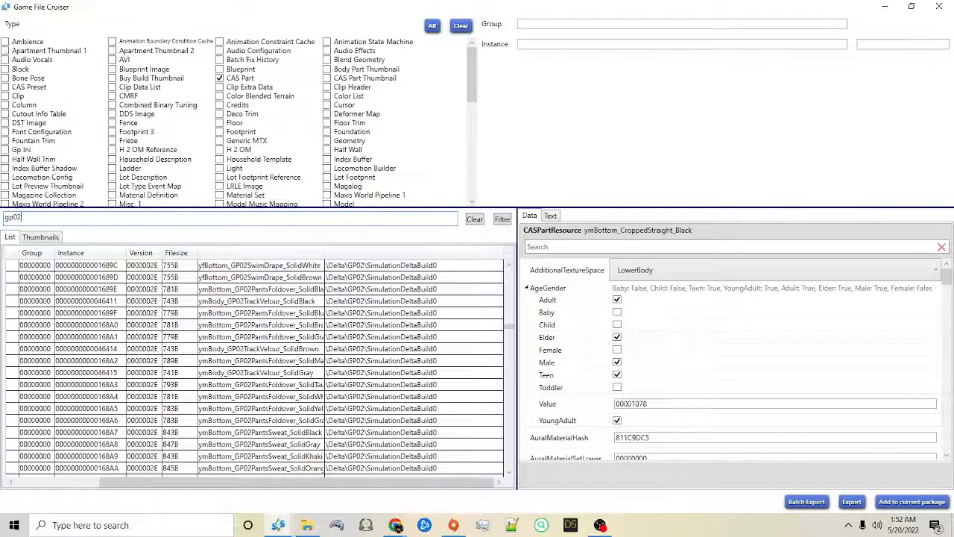
key("Return")
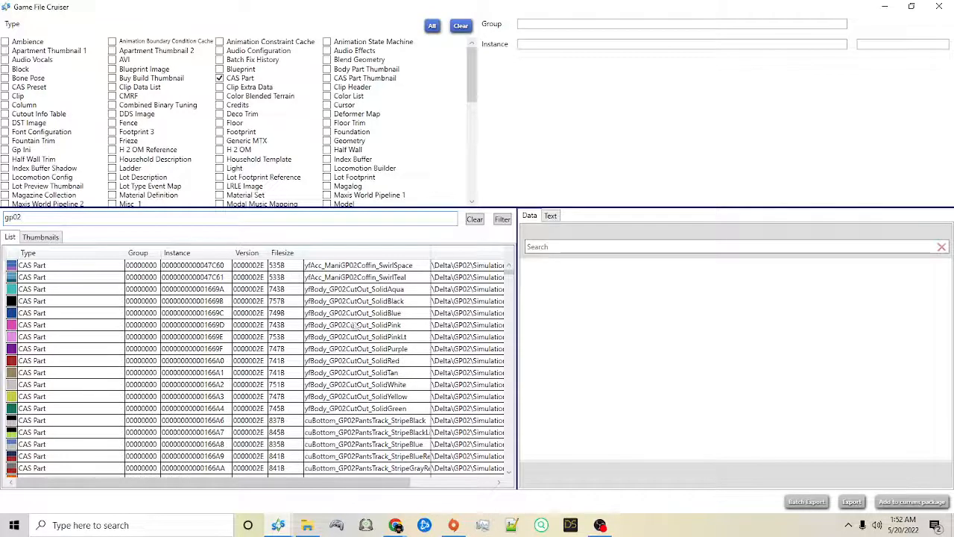
scroll(414, 326, "down", 4)
scroll(413, 326, "down", 20)
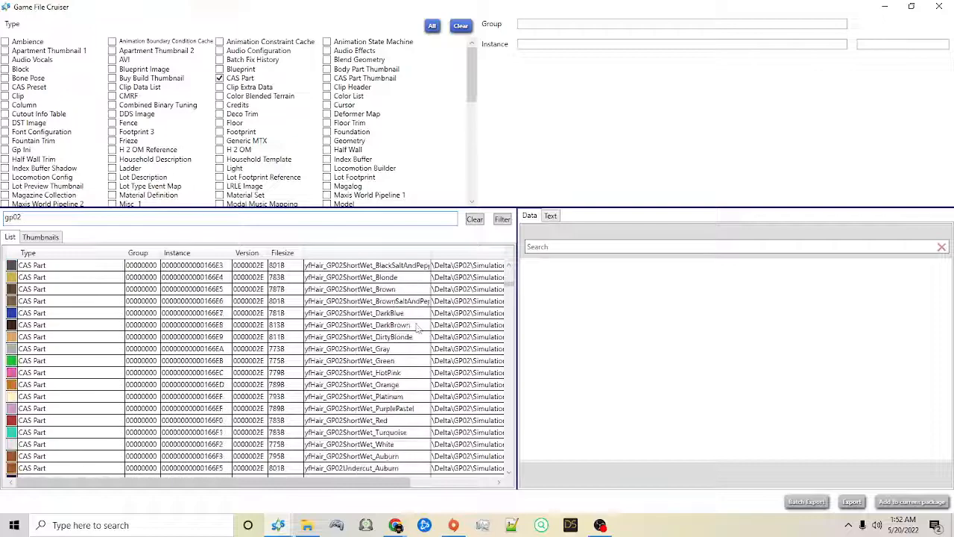
Step: Select every gp02 CAS part, from ymAcc_ManiGP02Community_yellow at the list's end back to yfAcc_ManiGP02Coffin_SwirlSpace at its start
left_click_drag(514, 295, 513, 481)
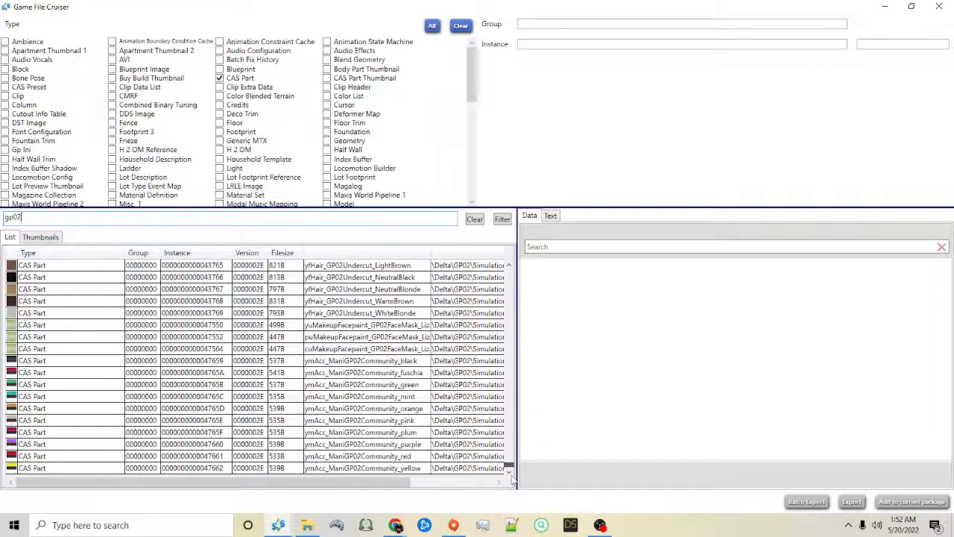
left_click(378, 469)
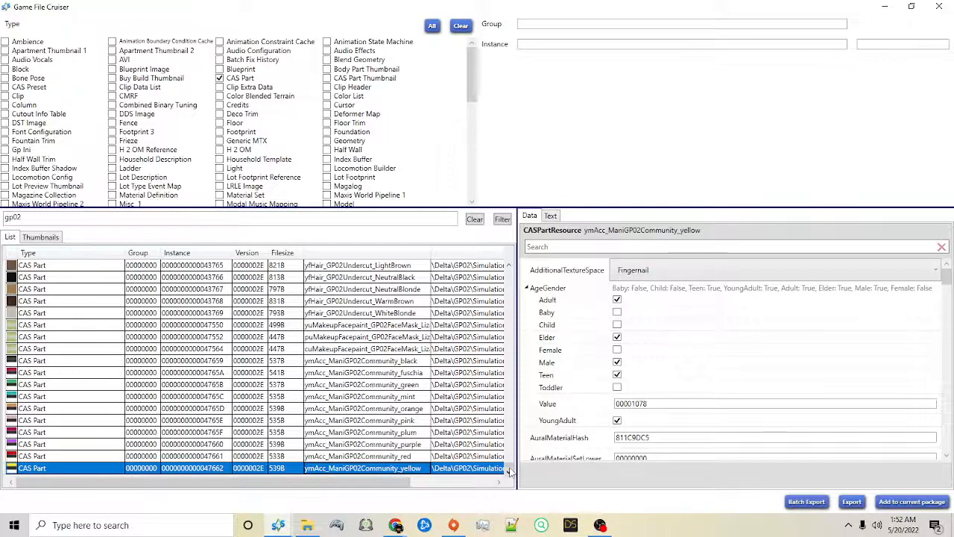
left_click_drag(509, 468, 508, 271)
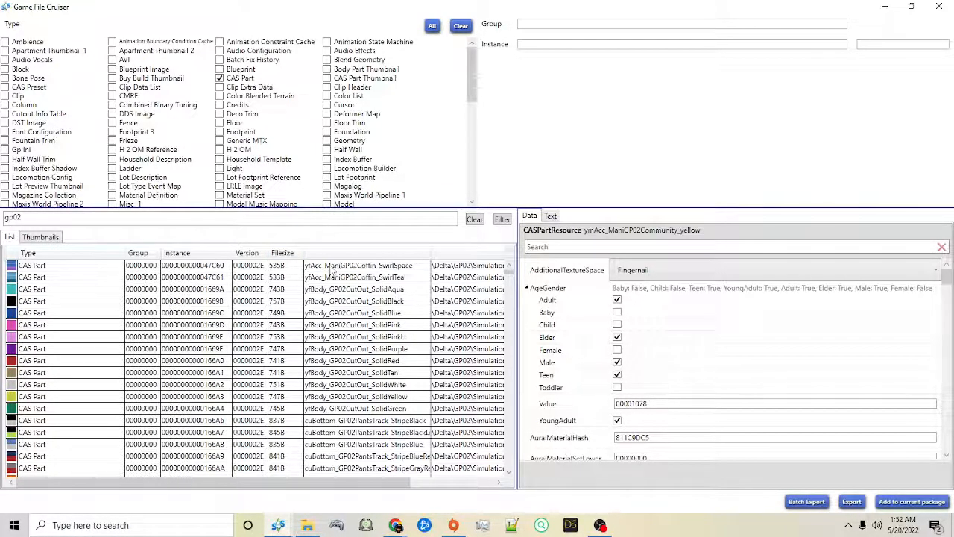
left_click(328, 270, "shift")
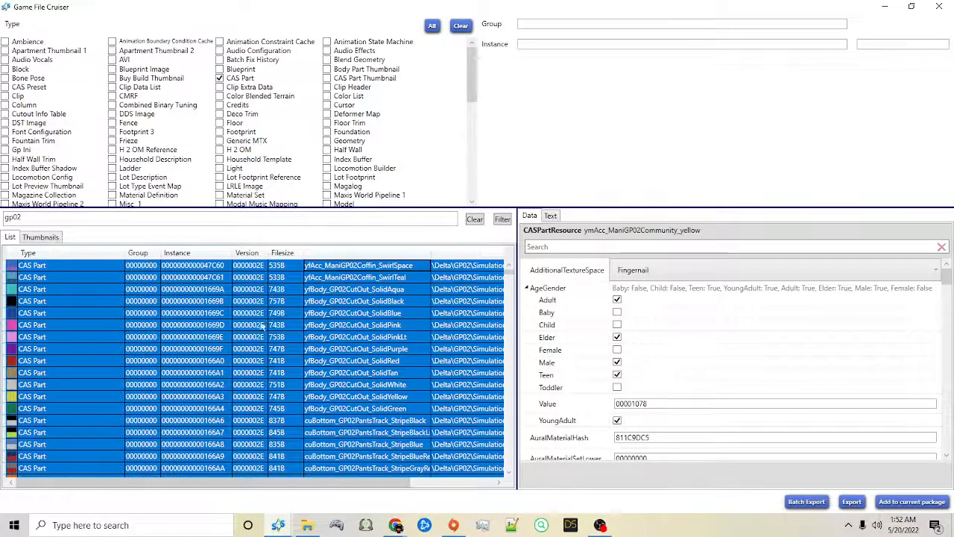
Step: Add the selected gp02 CAS parts to BIG EXAMPLE.package, save it and return to the main menu
left_click(905, 503)
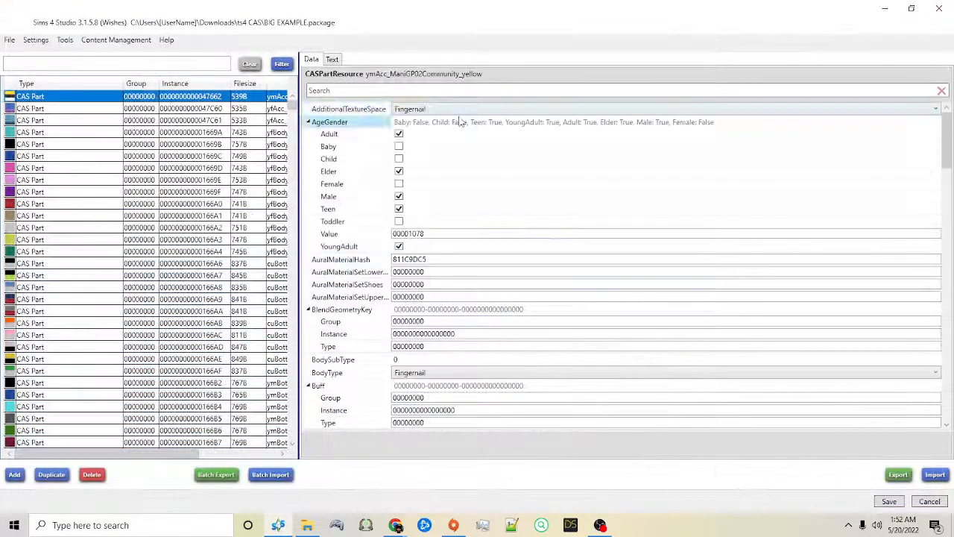
left_click(66, 181)
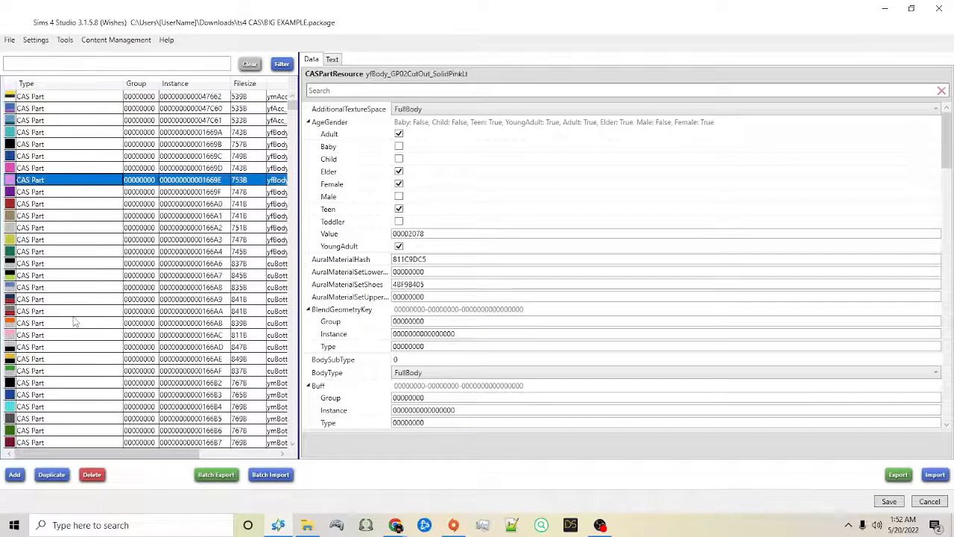
left_click(891, 501)
left_click(504, 296)
left_click(11, 40)
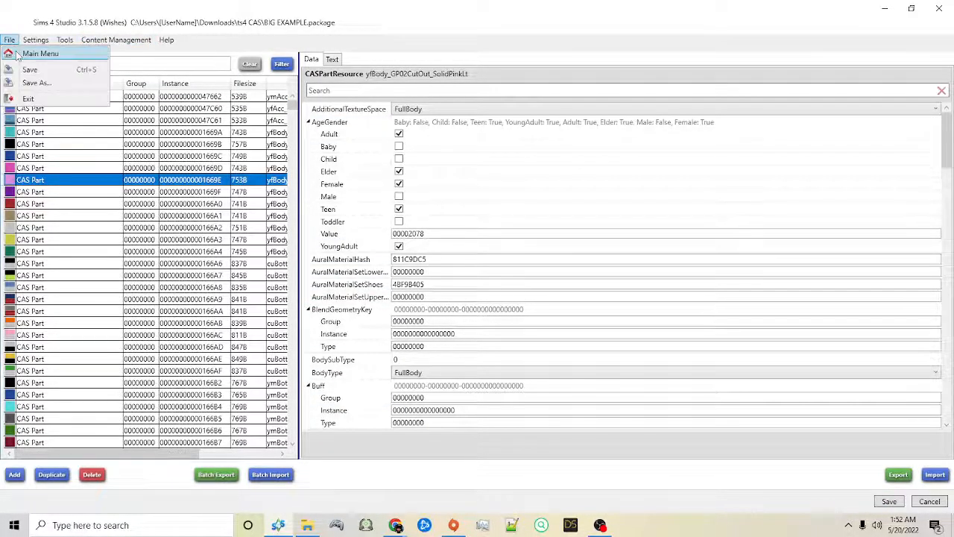
left_click(37, 51)
Step: Switch to File Explorer, create New folder inside ts4 CAS and move BIG EXAMPLE.package into it
double_click(309, 13)
left_click_drag(309, 13, 316, 25)
left_click(314, 528)
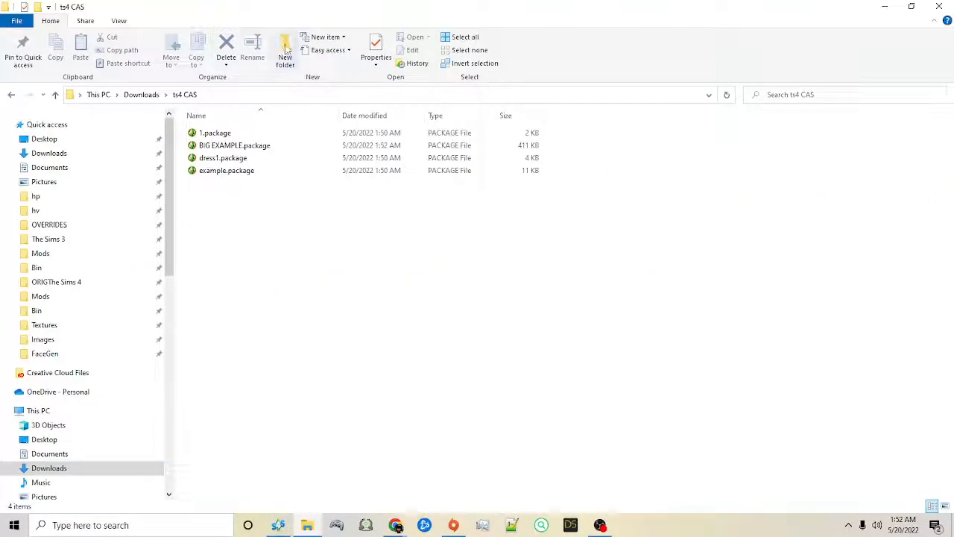
left_click(286, 48)
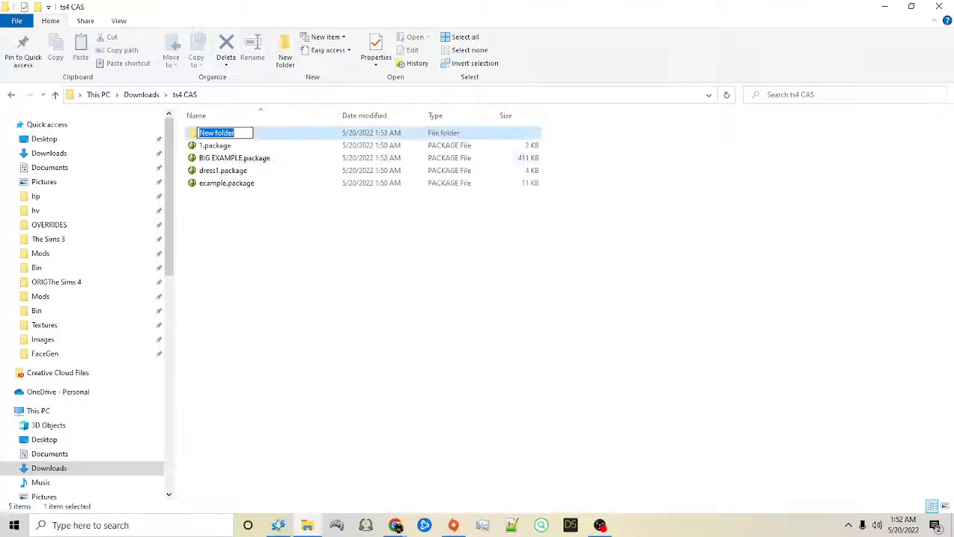
left_click_drag(246, 159, 233, 136)
double_click(238, 134)
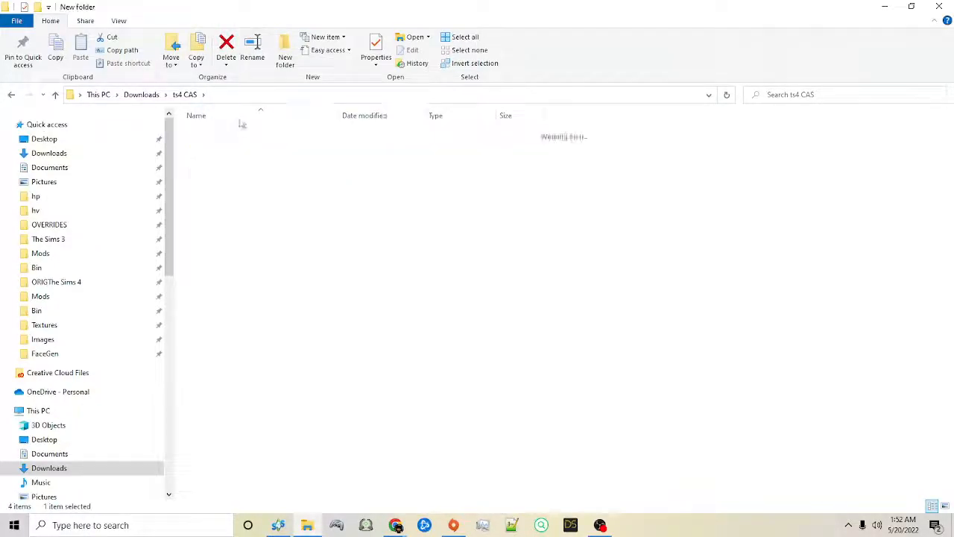
Step: Run the Disallow CC for random batch fix in Sims 4 Studio with ts4 CAS\New folder as the mods folder
left_click(275, 94)
key("ctrl+c")
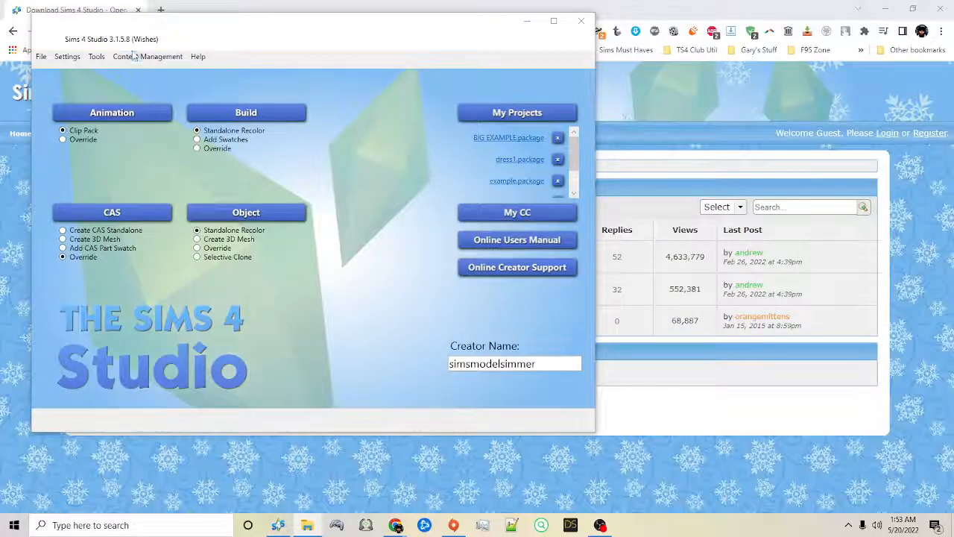
left_click(142, 56)
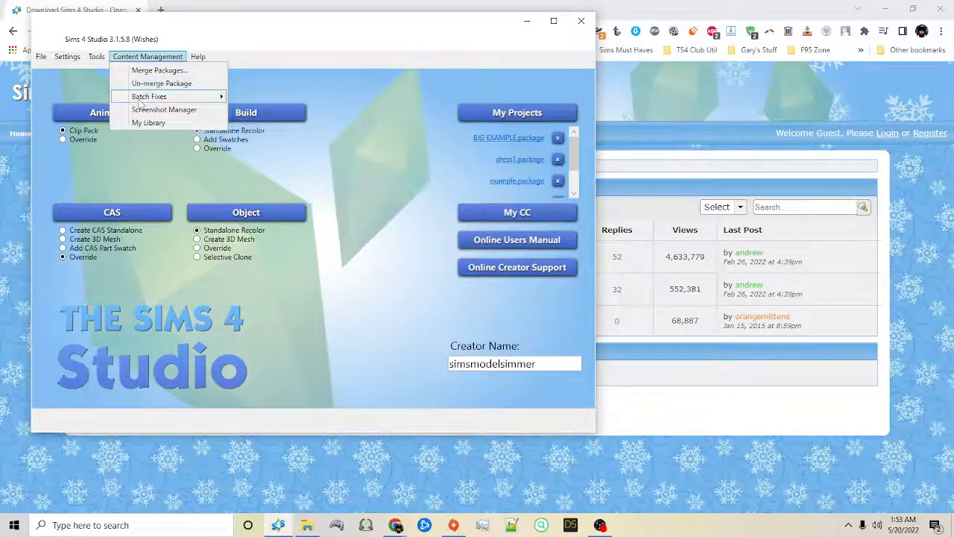
mouse_move(142, 100)
mouse_move(259, 109)
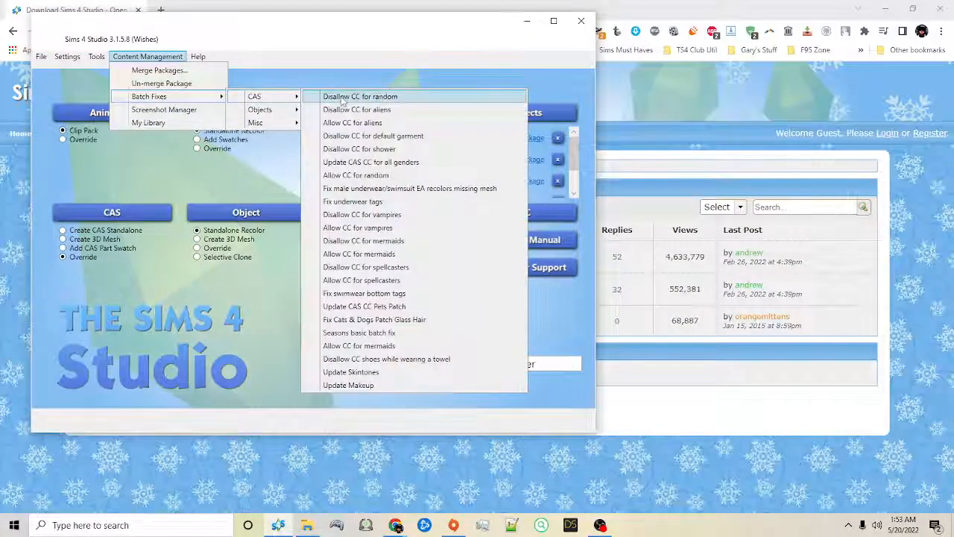
left_click(350, 96)
left_click_drag(547, 234, 322, 236)
key("ctrl+v")
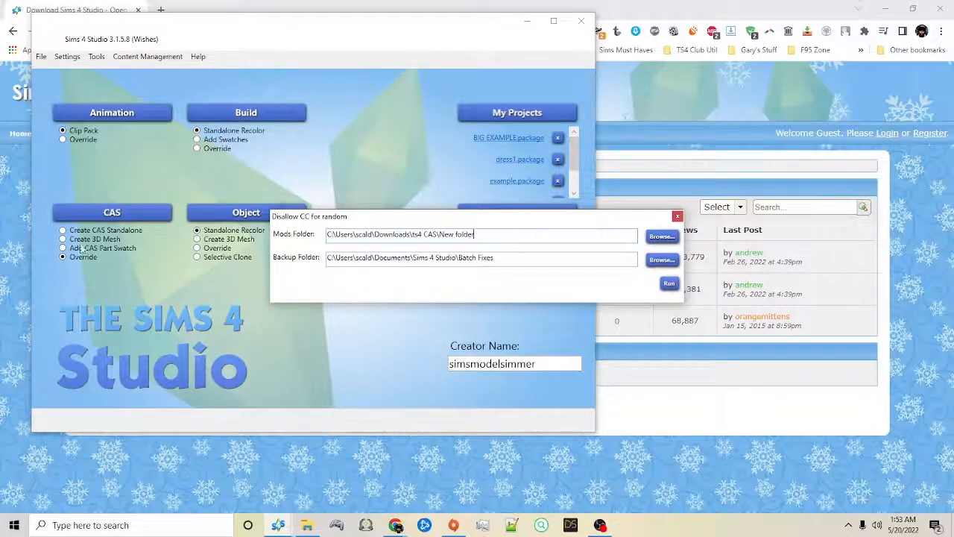
left_click(668, 284)
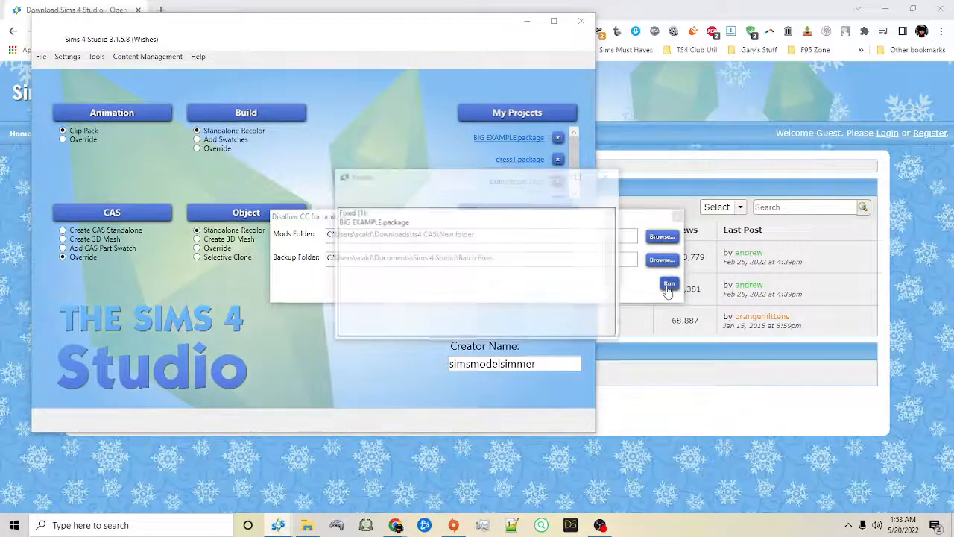
left_click(608, 176)
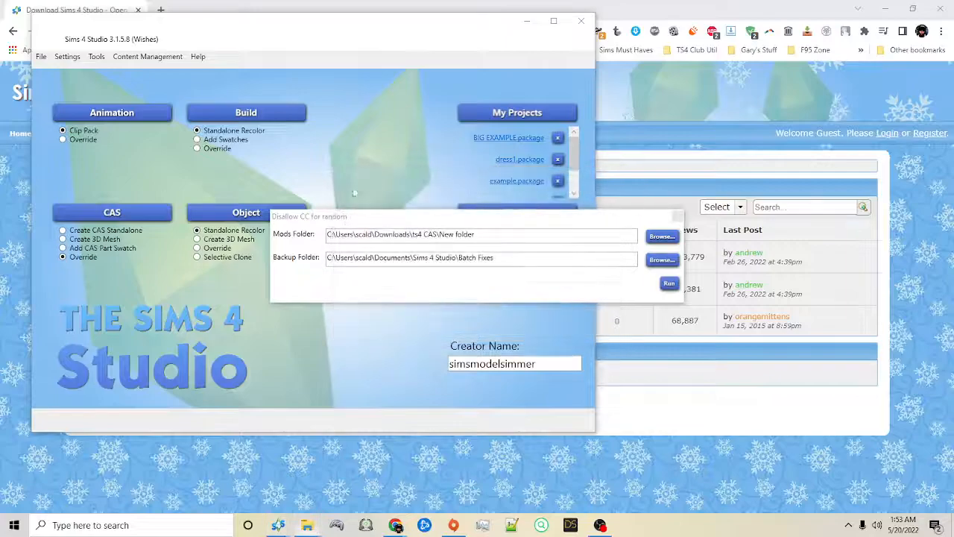
left_click(677, 217)
left_click(510, 139)
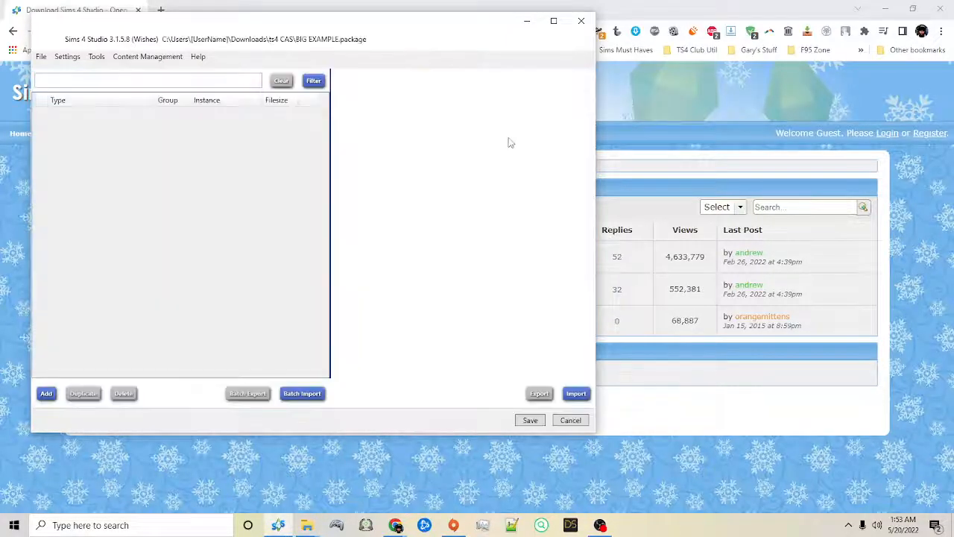
left_click(35, 59)
left_click(58, 72)
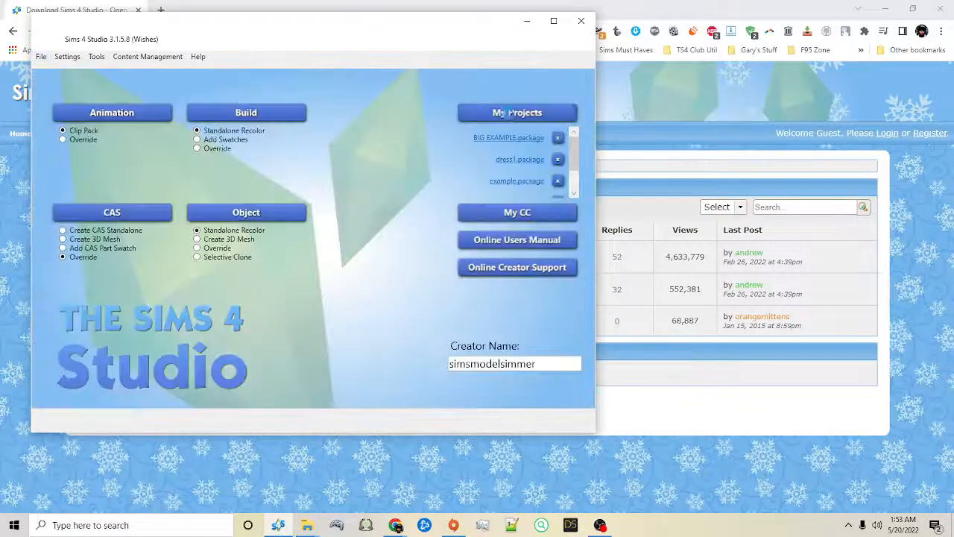
Step: Open BIG EXAMPLE.package from New folder and check the first swatch's part flags among its categories
left_click(508, 113)
double_click(267, 87)
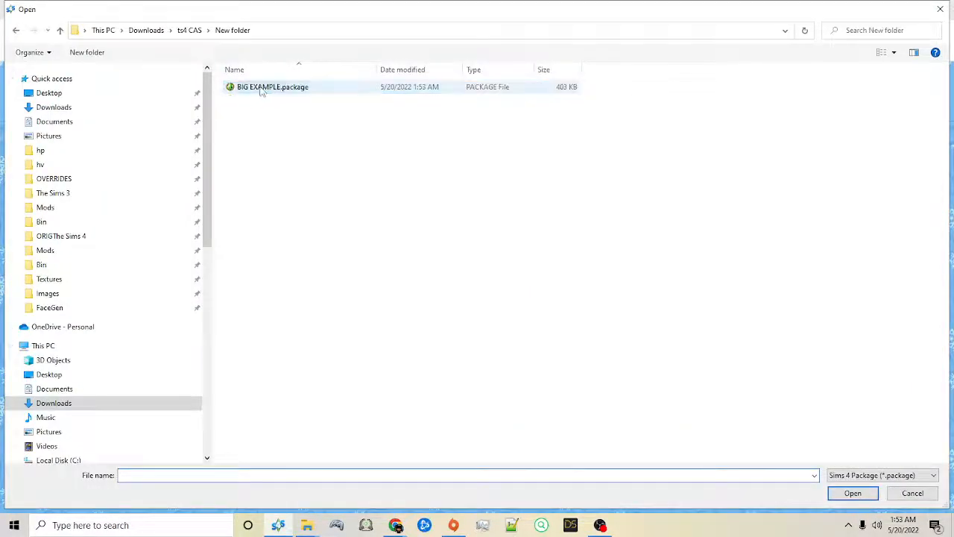
double_click(260, 89)
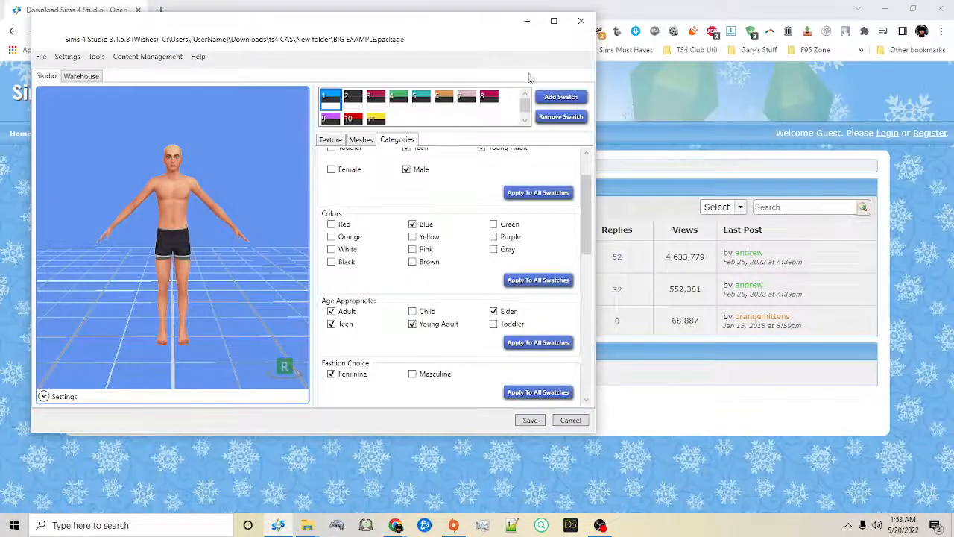
left_click(554, 21)
scroll(944, 254, "down", 5)
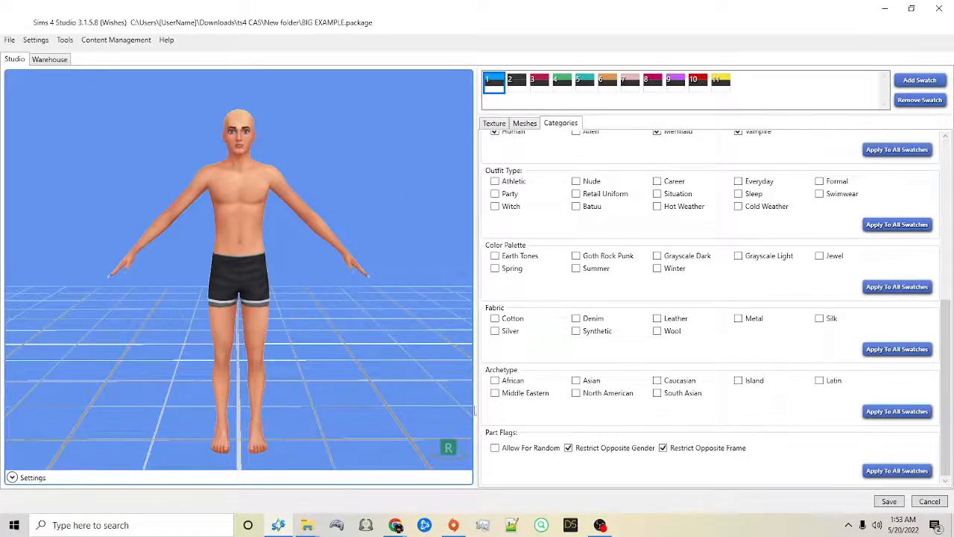
Step: Inspect the random-related PartFlags of yfBody_GP02CutOut_SolidPurple and cuBottom_GP02PantsTrack_StripeGreen in the package's resource data
left_click(50, 59)
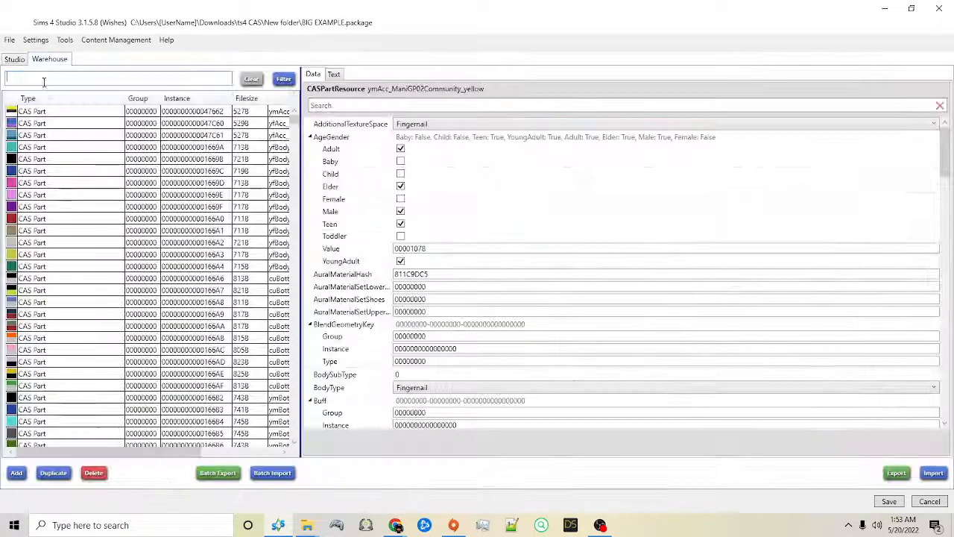
left_click(67, 208)
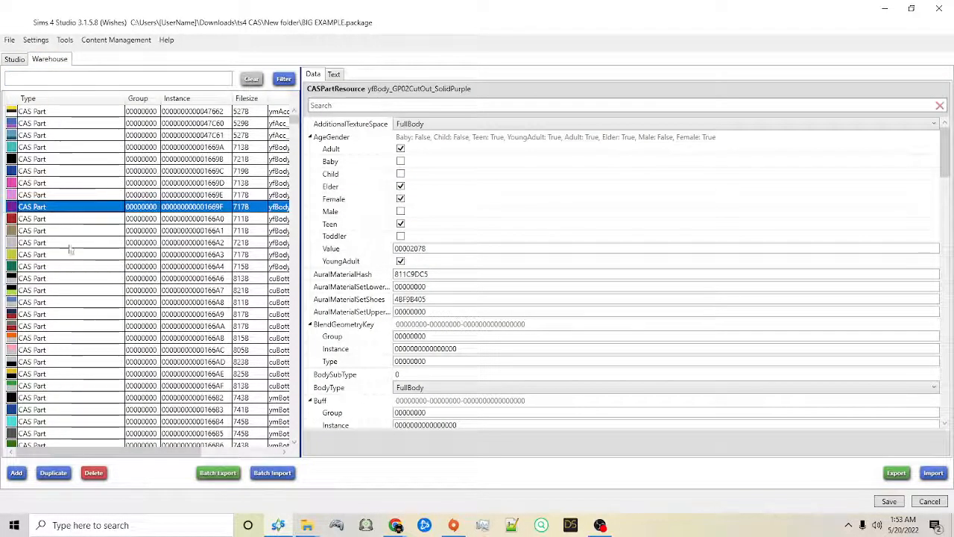
scroll(389, 298, "down", 11)
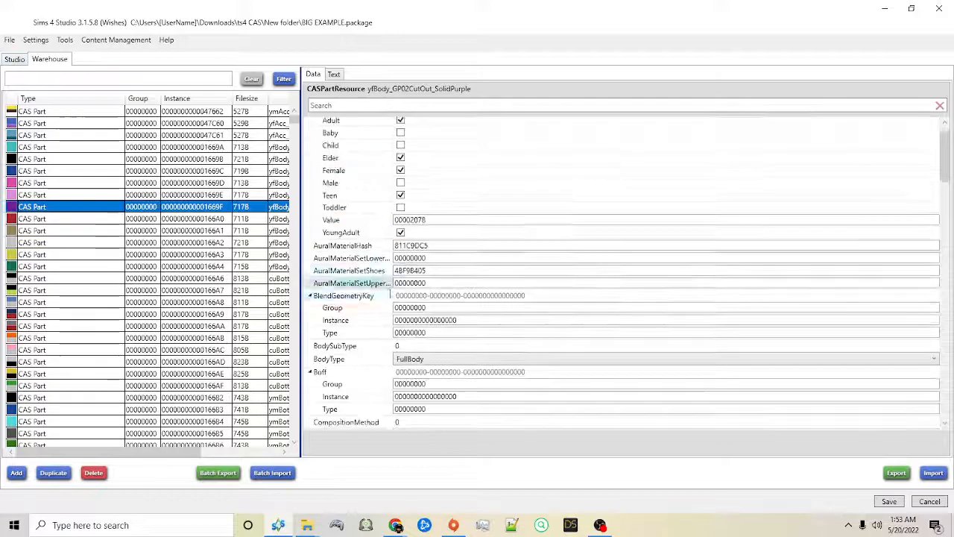
left_click_drag(945, 213, 947, 307)
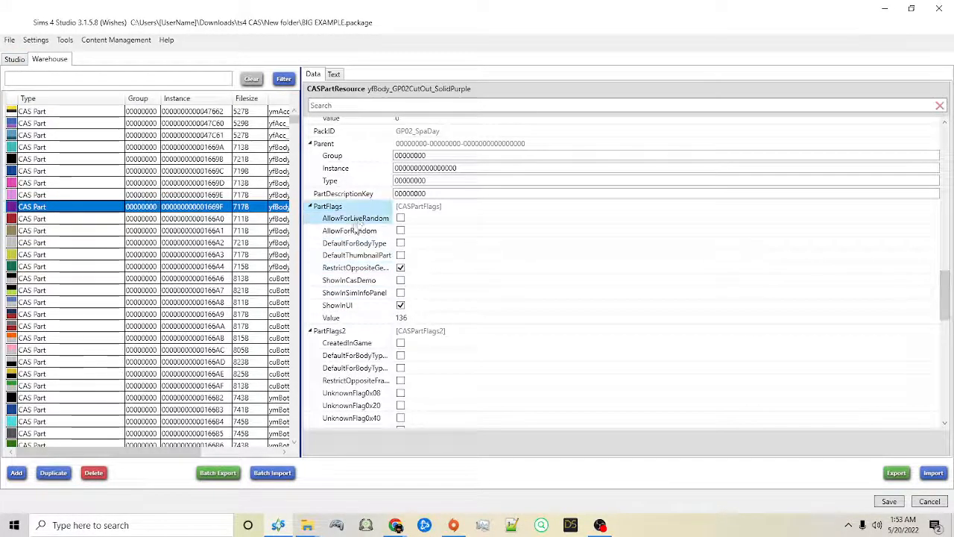
left_click(55, 270)
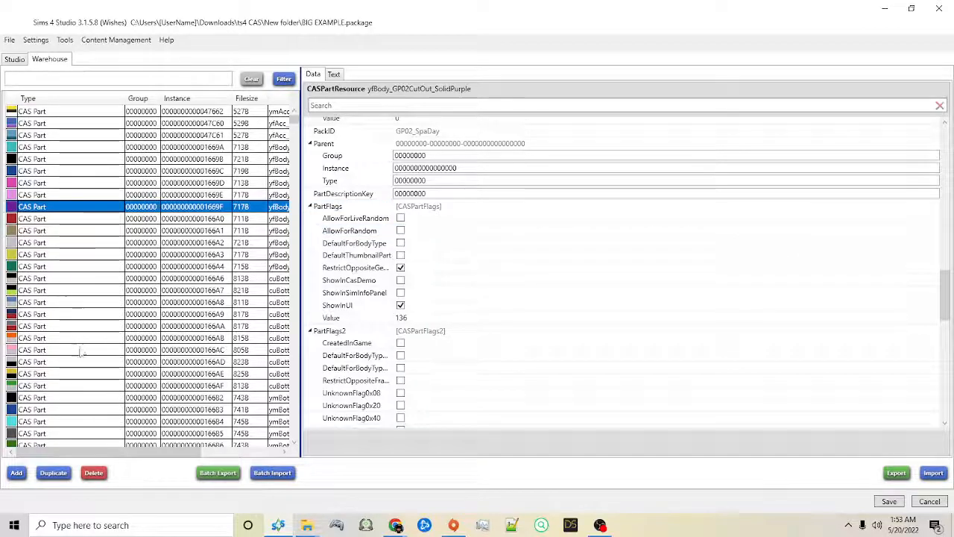
left_click(90, 384)
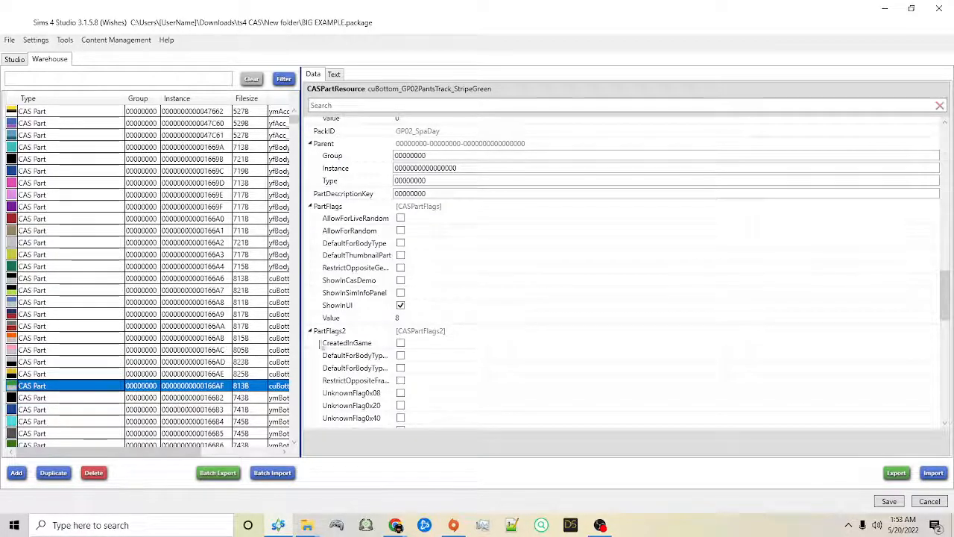
Step: Widen the package's resource list until the full CAS part names fit
left_click_drag(301, 345, 411, 346)
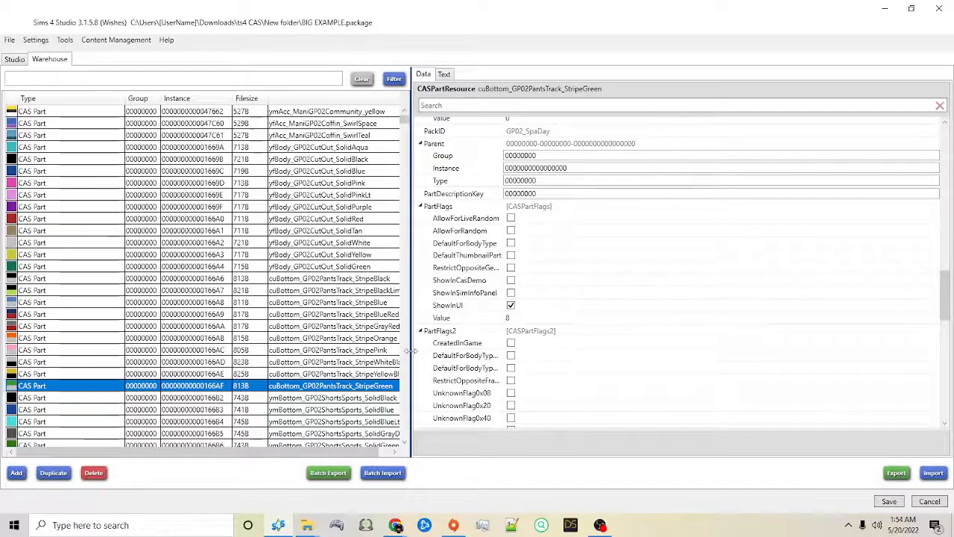
left_click_drag(412, 350, 418, 351)
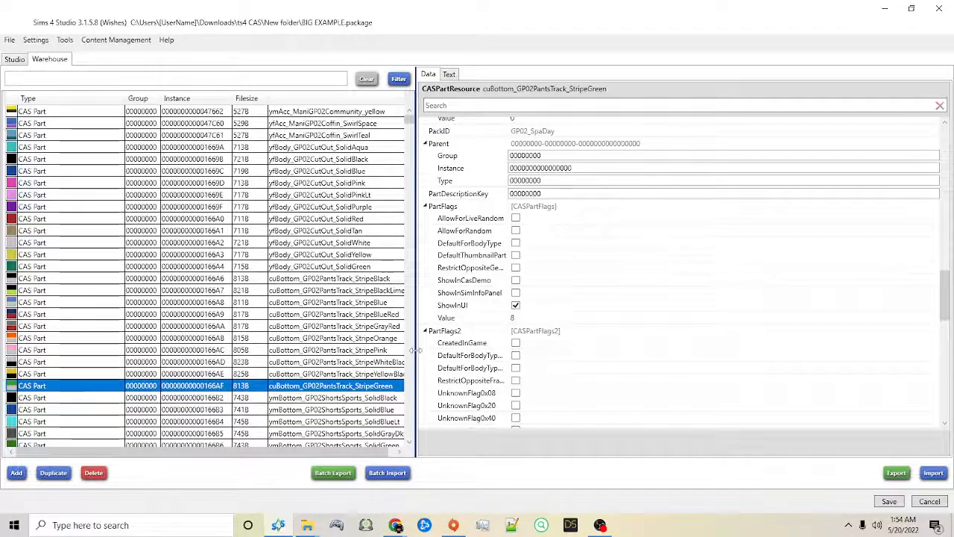
left_click_drag(418, 350, 441, 351)
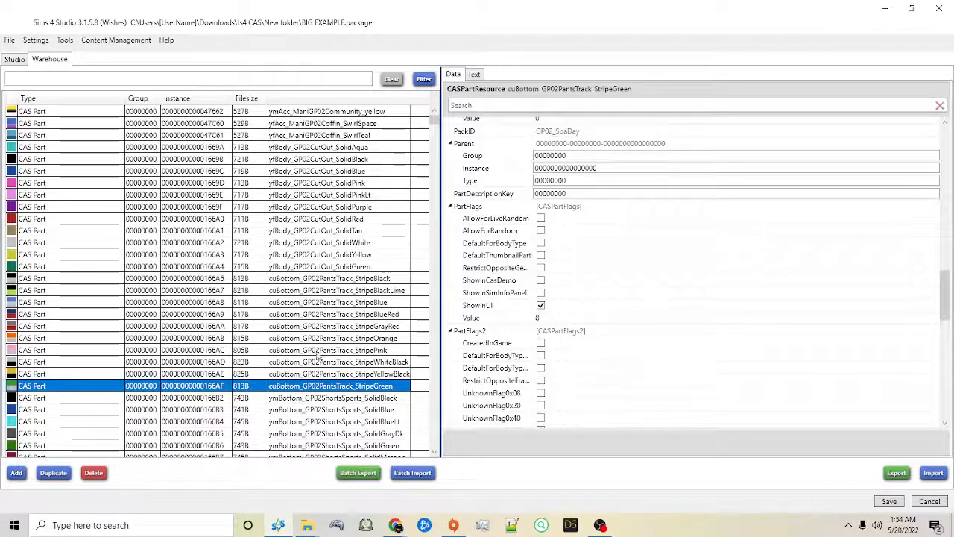
Step: Delete the CAS parts from yfBody_GP02CutOut_SolidPurple through yfBody_GP02CutOut_SolidGreen from the package
left_click(288, 292)
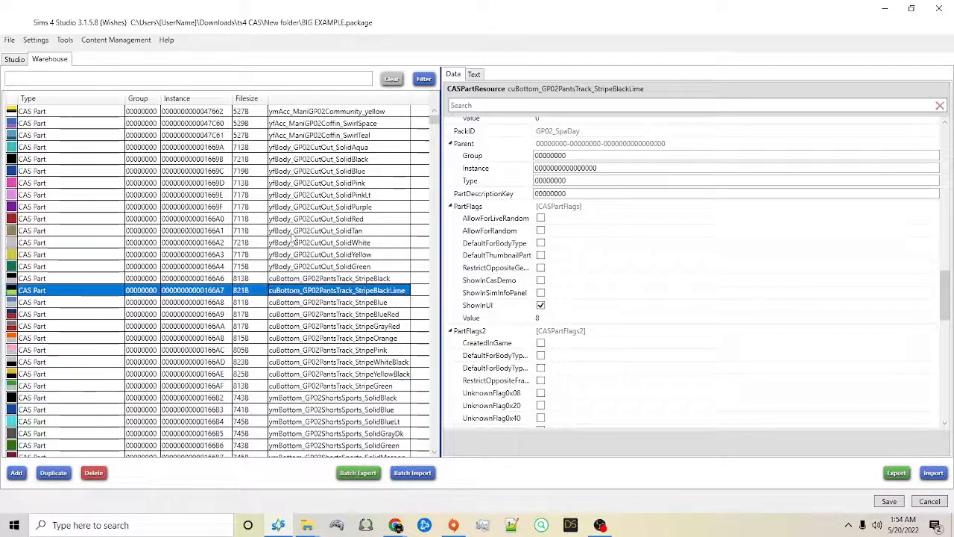
left_click(253, 207)
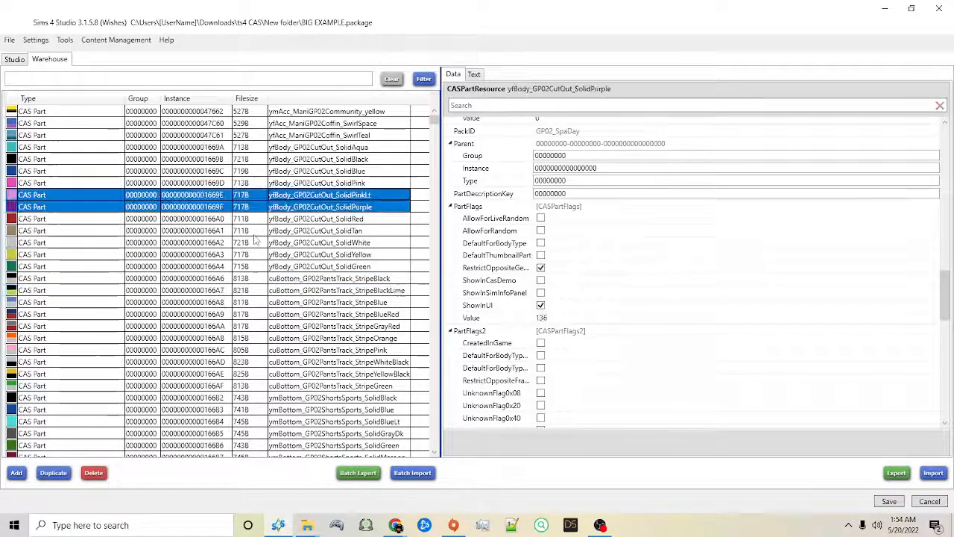
left_click(252, 266, "shift")
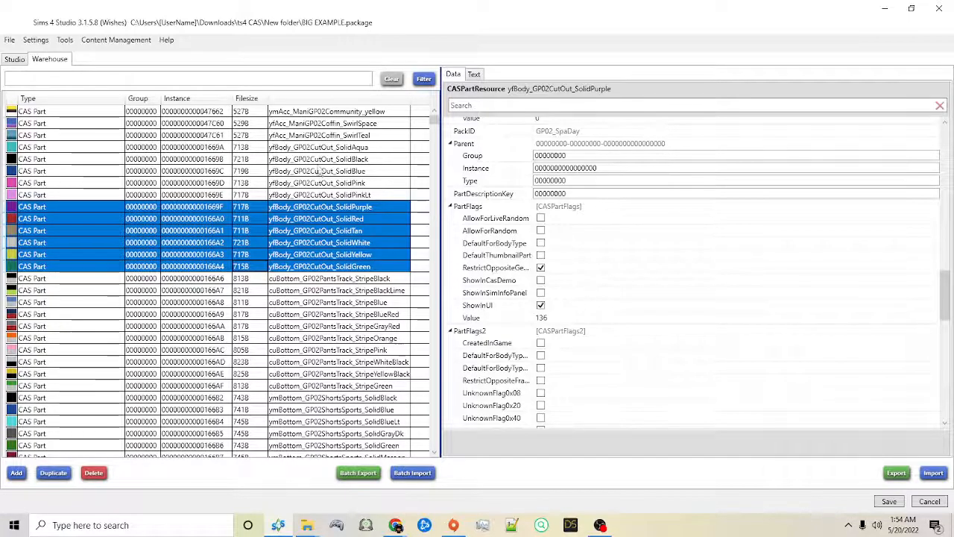
left_click(302, 207)
left_click(301, 266, "shift")
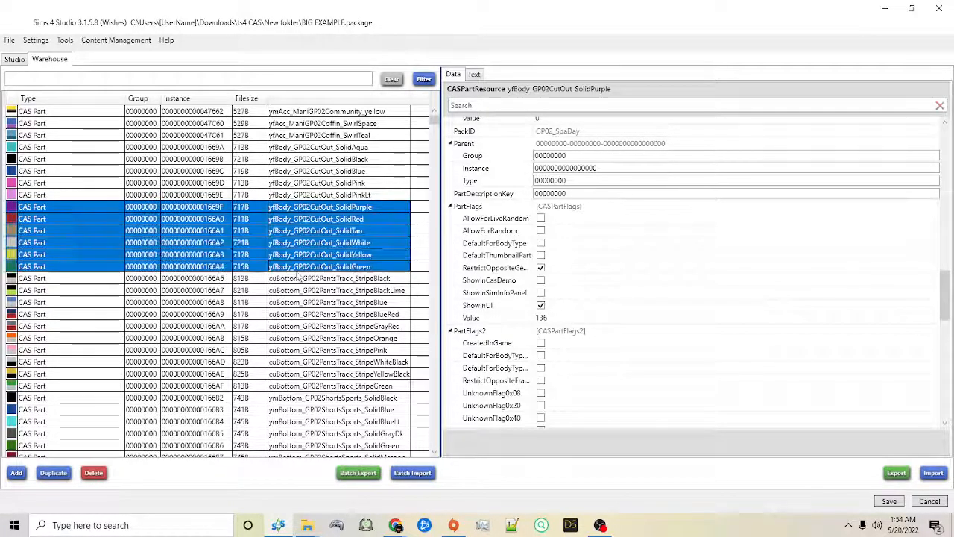
left_click(97, 474)
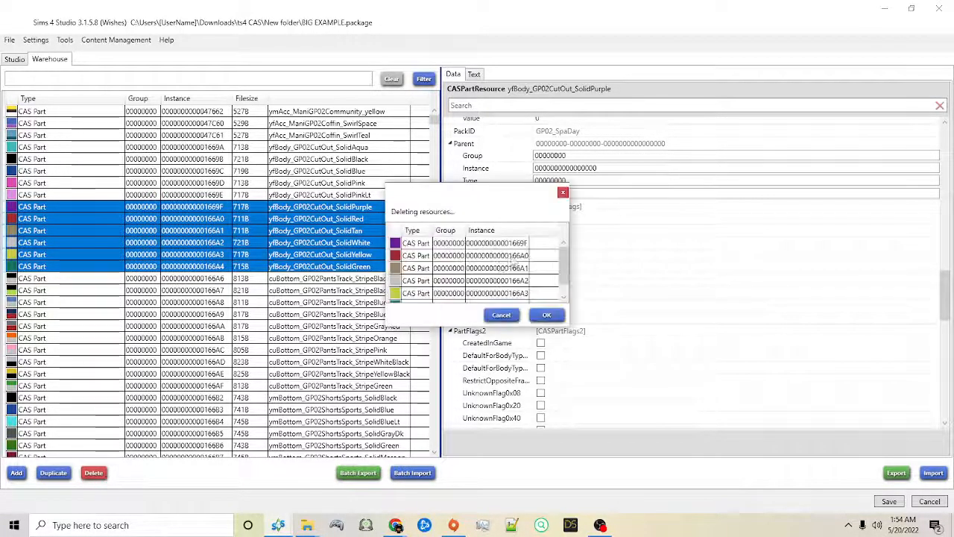
left_click(548, 316)
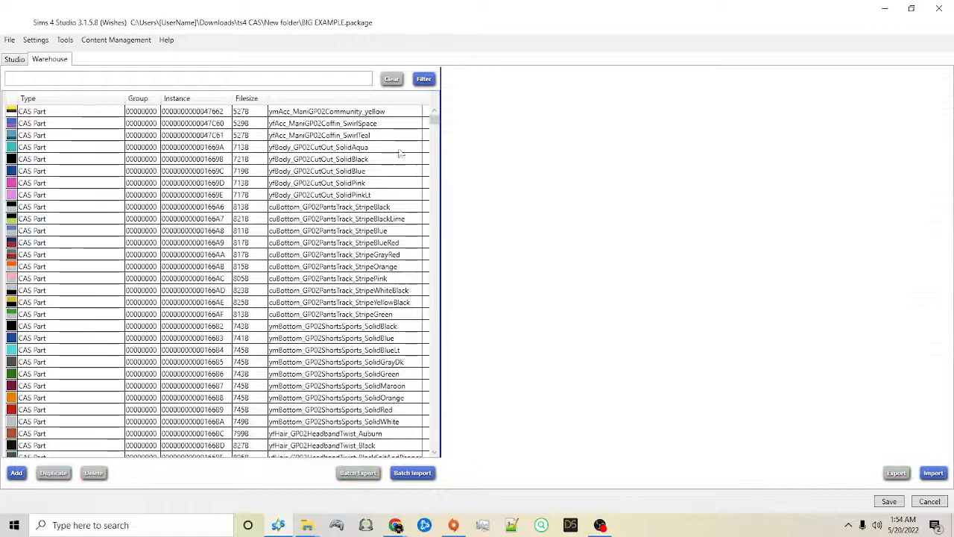
Step: Go back to the start of the part list and leave the package for the main menu
mouse_move(437, 127)
left_mouse_down()
mouse_move(448, 366)
mouse_move(434, 112)
left_mouse_up()
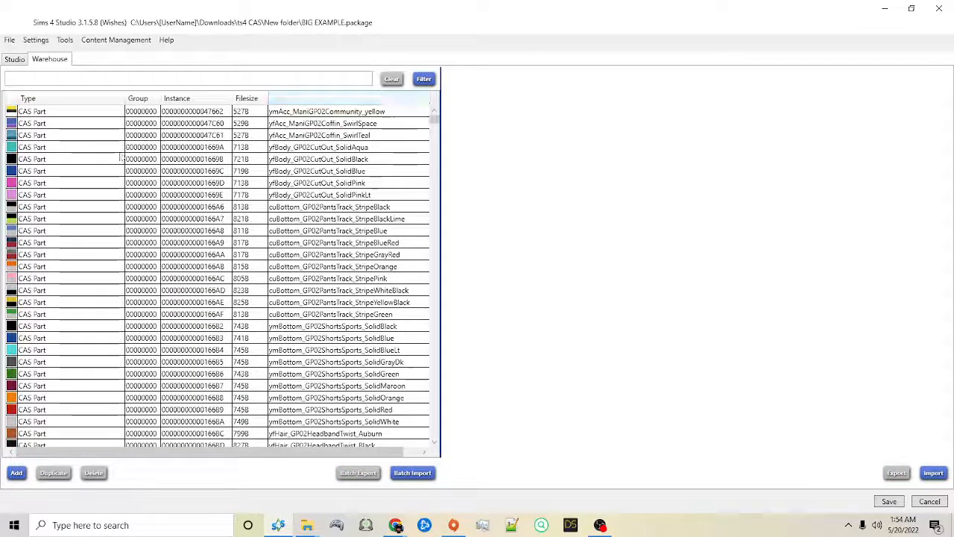
left_click(8, 39)
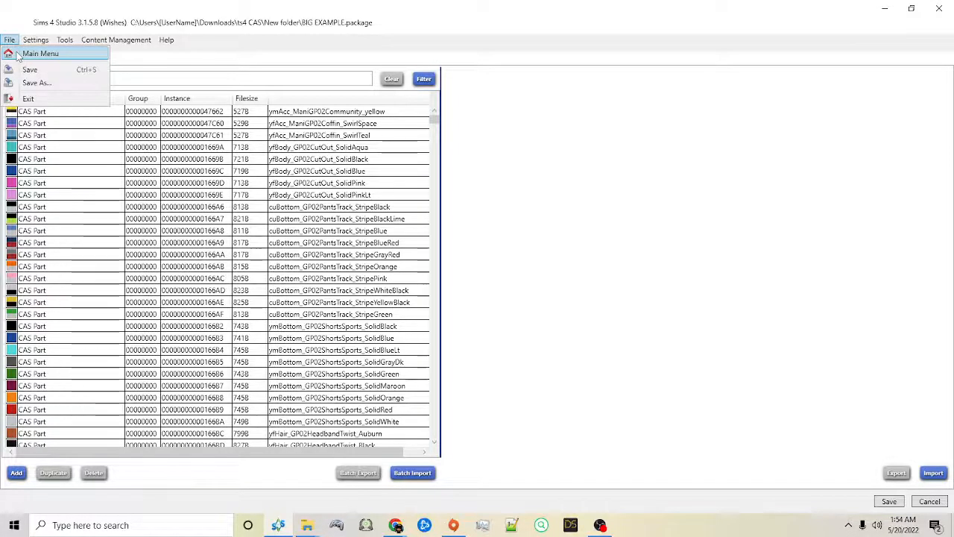
left_click(17, 50)
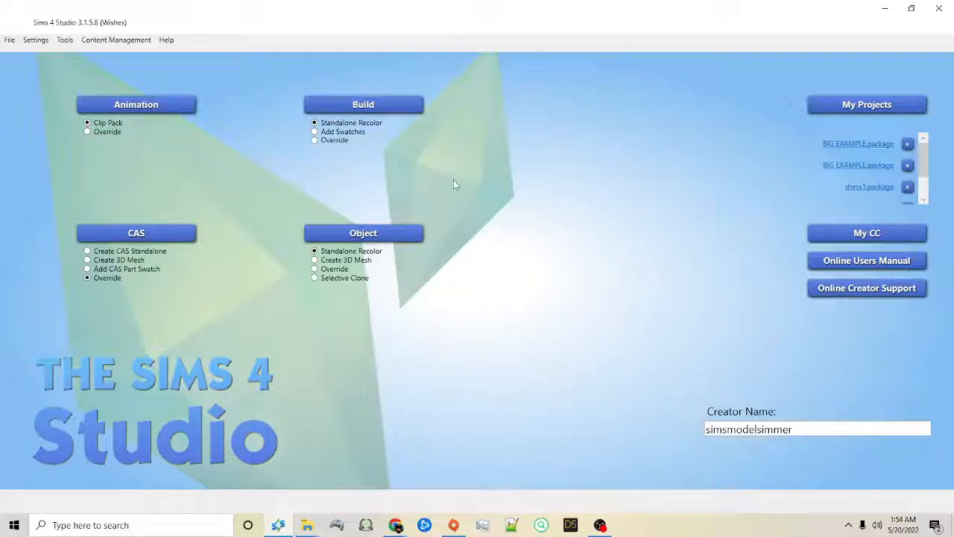
Step: Open example.package from the ts4 CAS folder and show the hair's category settings from the first section
left_click(840, 108)
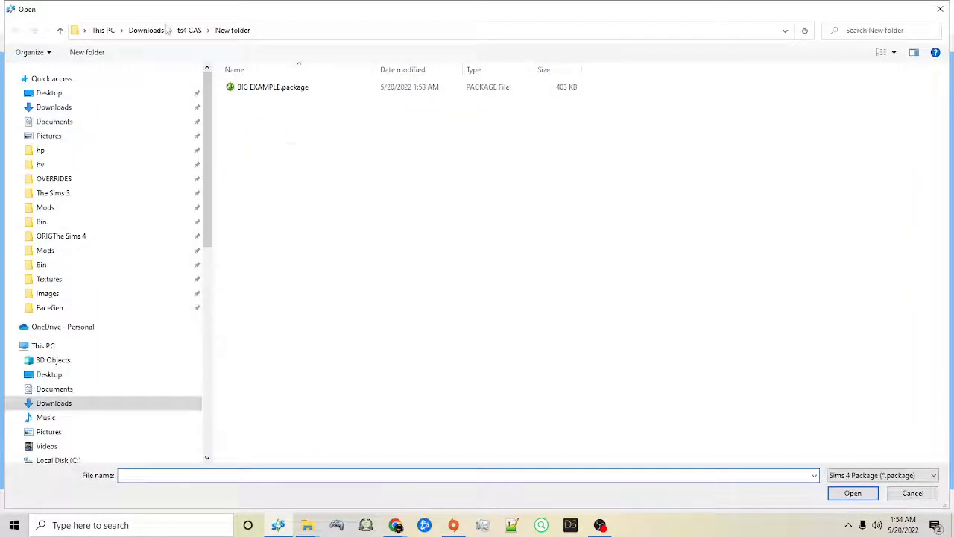
left_click(189, 30)
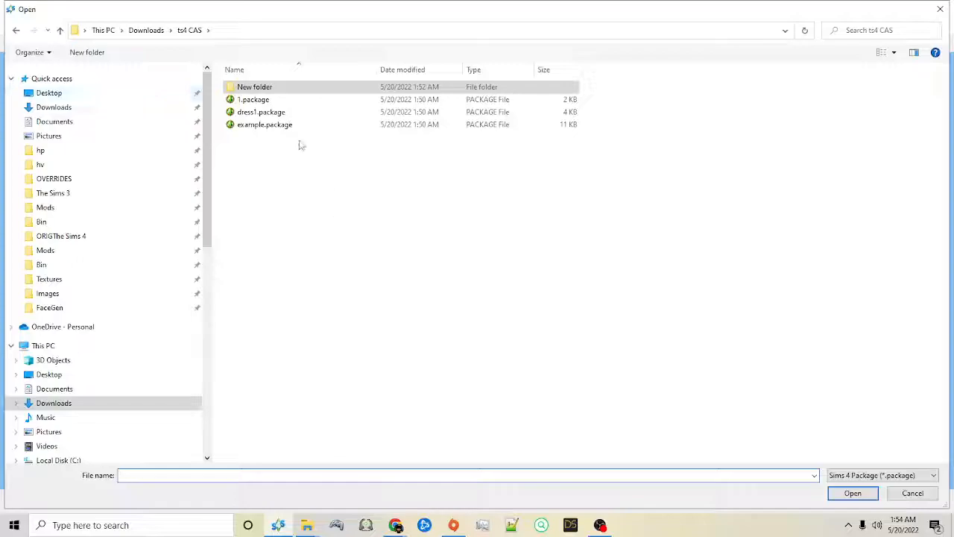
double_click(264, 125)
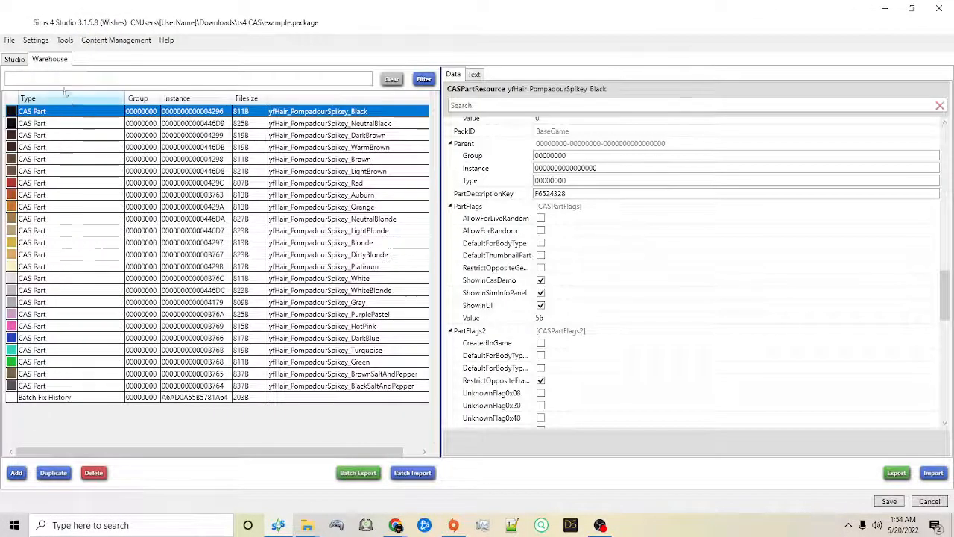
left_click(21, 62)
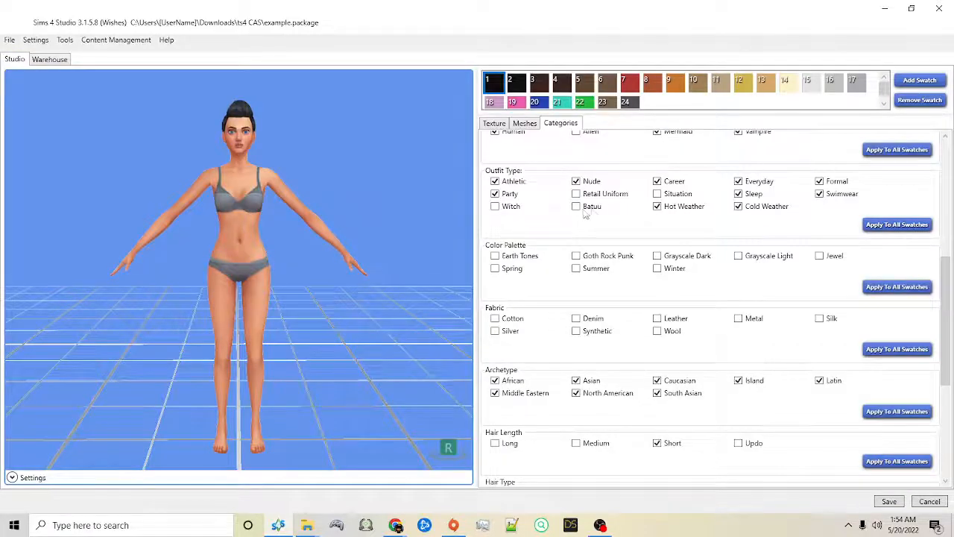
scroll(585, 214, "up", 5)
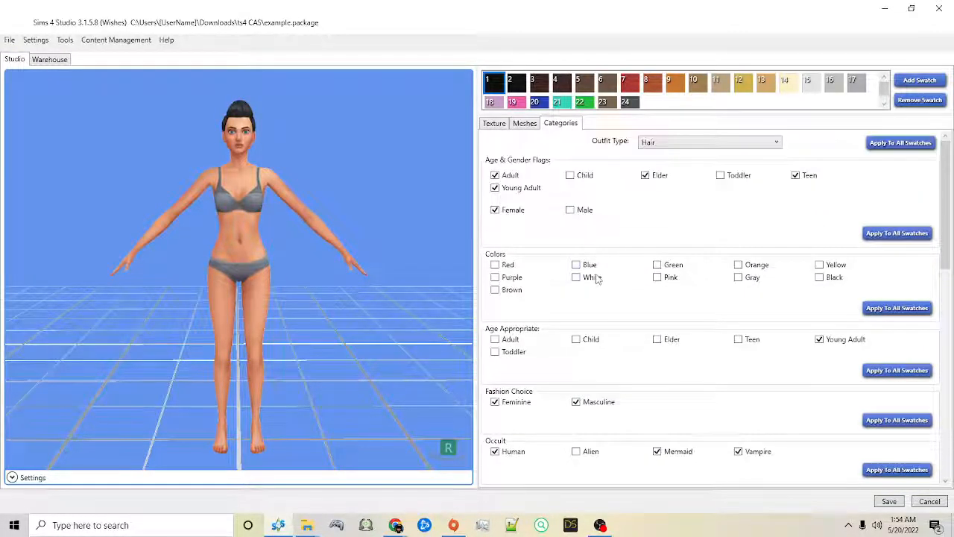
right_click_drag(408, 121, 405, 157)
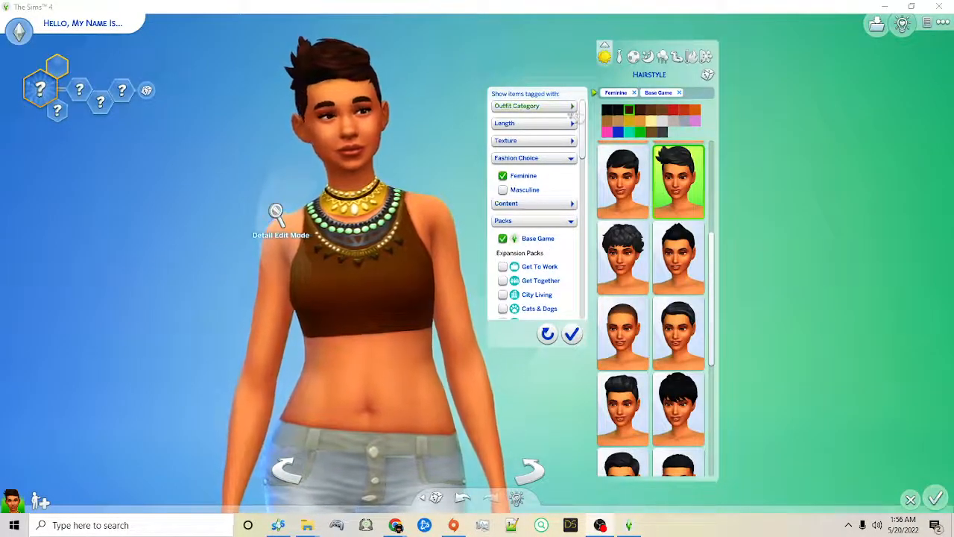
Step: Switch to The Sims 4, filter the hairstyles to Feminine and Base Game, and try the spiky pompadour in hot pink
left_click(572, 334)
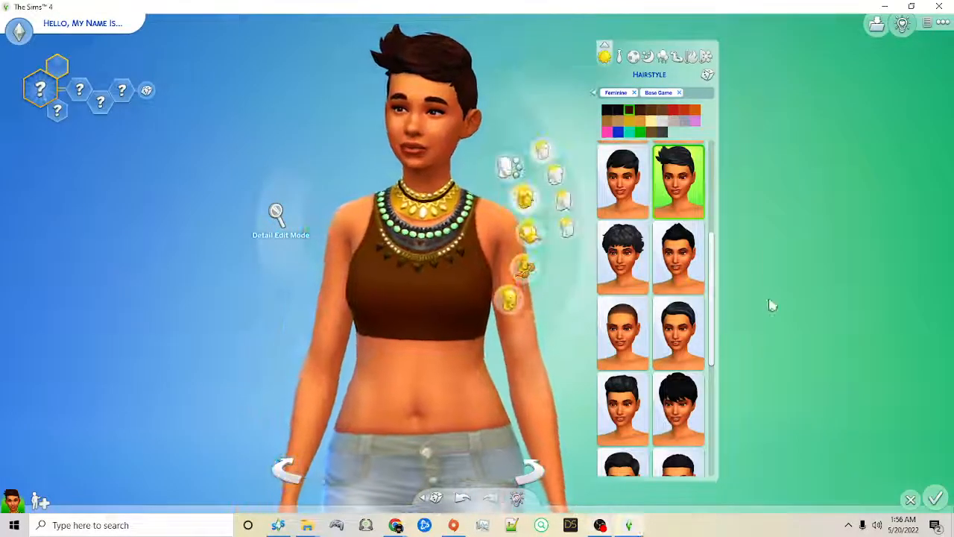
scroll(711, 334, "down", 5)
left_click(689, 371)
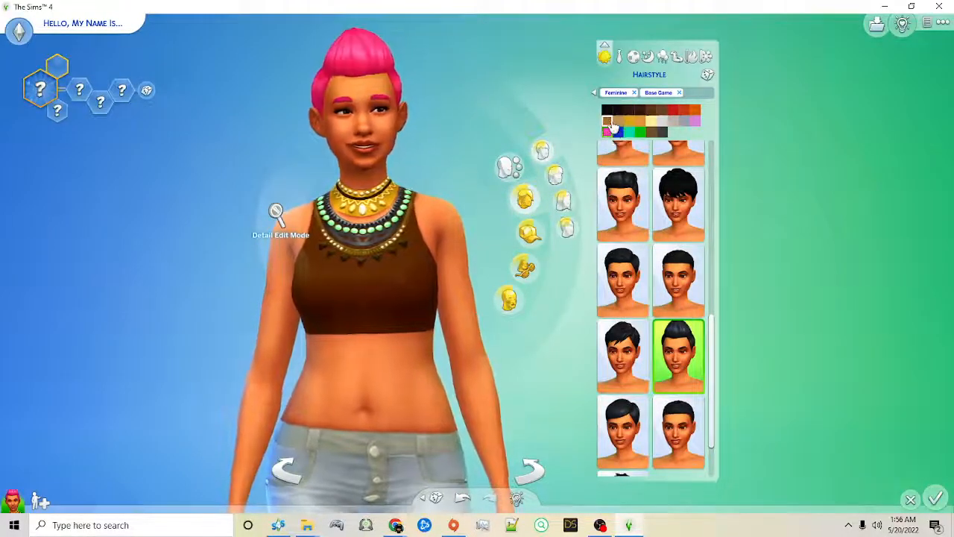
left_click(619, 122)
left_click(609, 134)
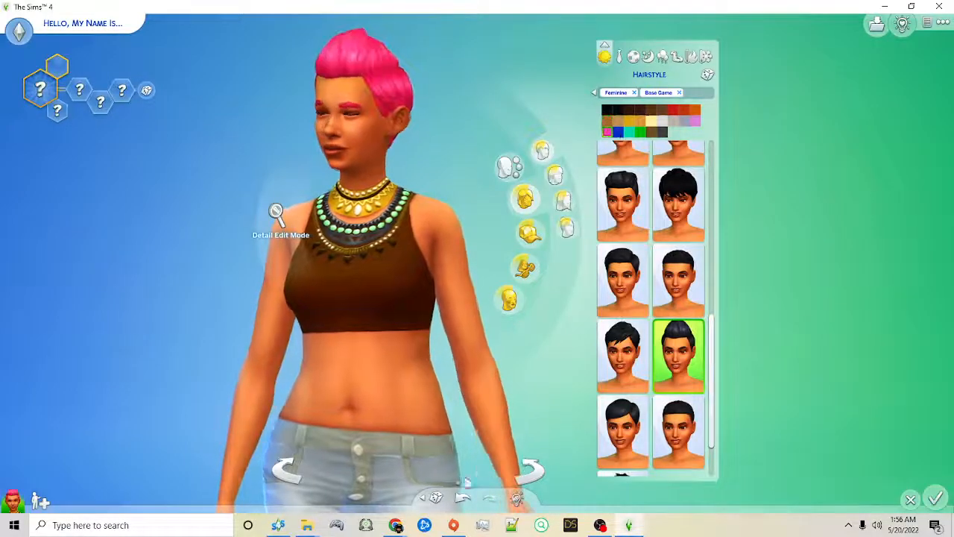
Step: In Sims 4 Studio, clear all age and gender flags of the hair and apply them to all swatches
left_click_drag(0, 34, 678, 7)
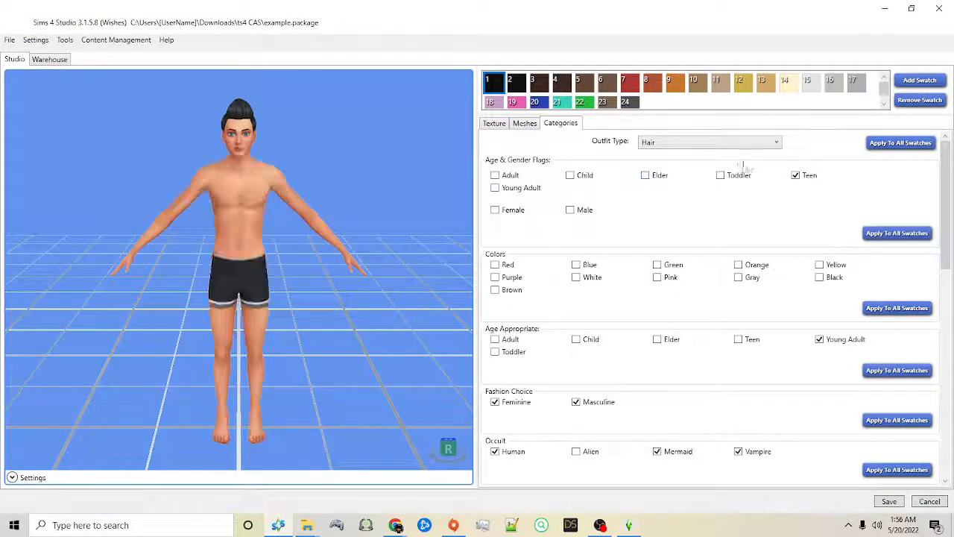
left_click(894, 233)
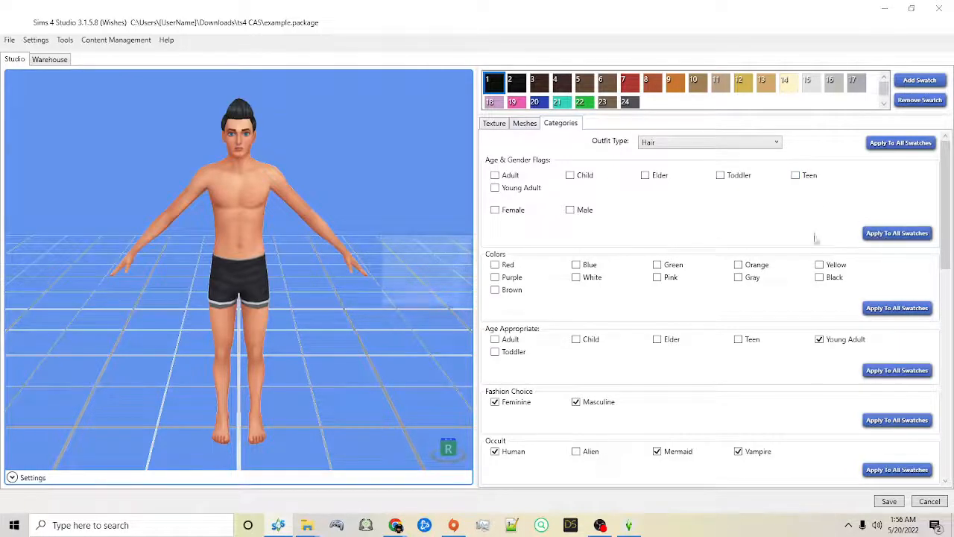
left_click(498, 298)
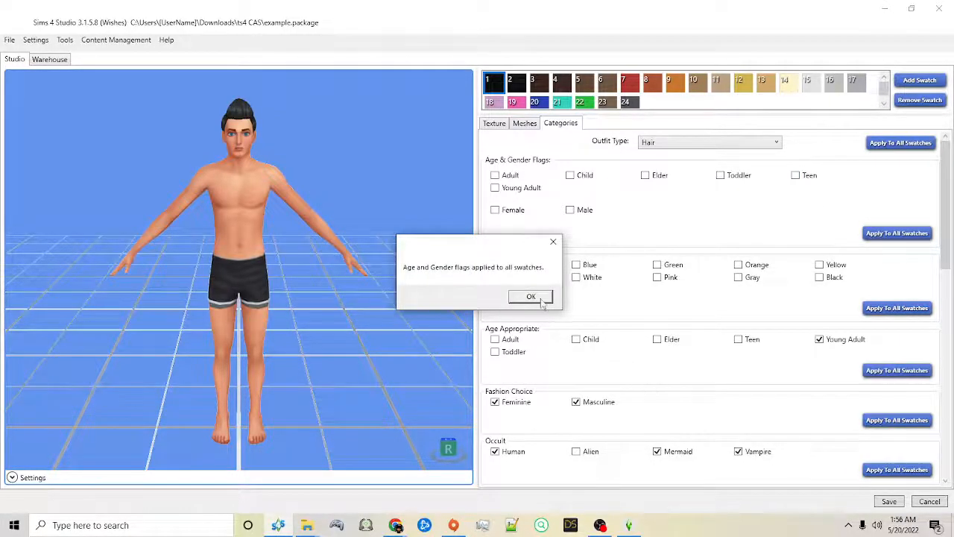
left_click(531, 297)
Step: Save example.package, close it, and reopen it from the recent projects
scroll(636, 330, "down", 10)
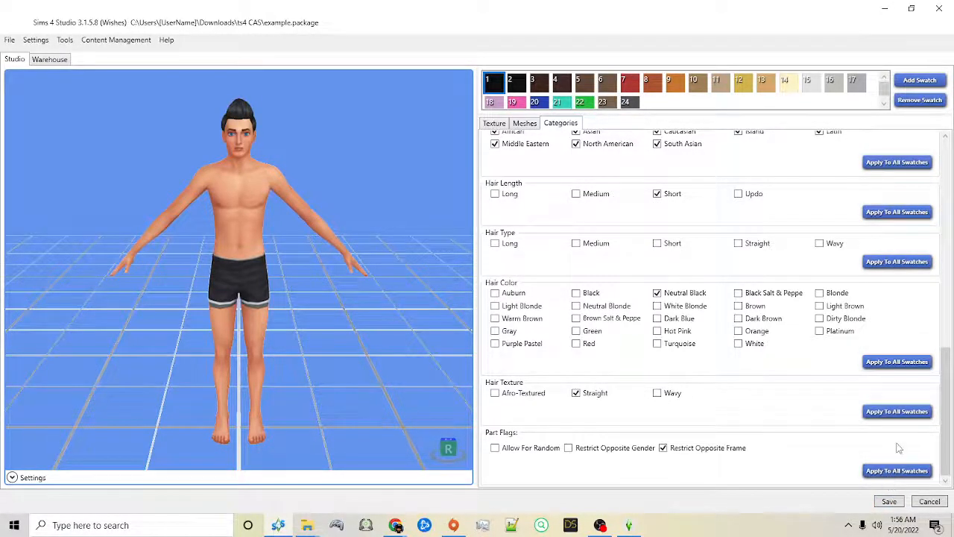
left_click(890, 501)
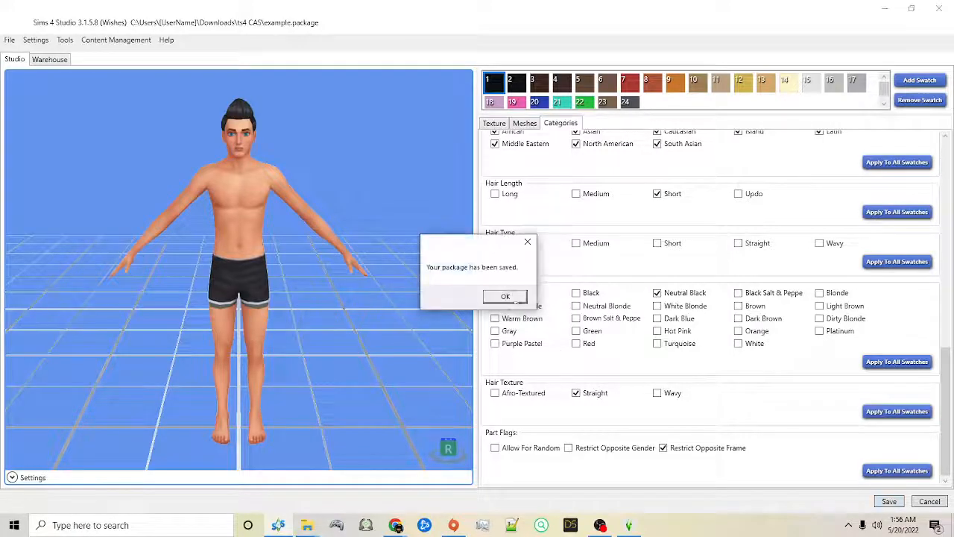
left_click(502, 300)
left_click(11, 41)
left_click(13, 56)
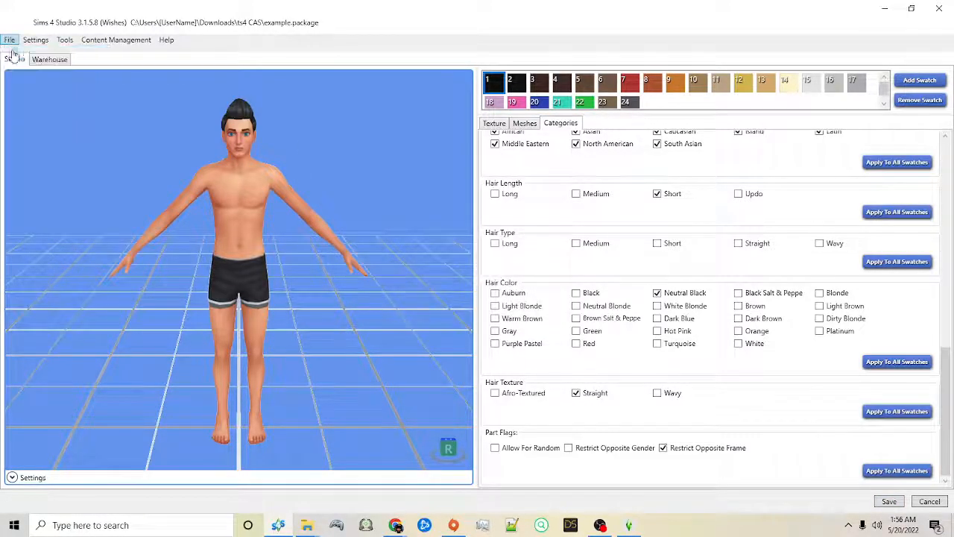
left_click(865, 144)
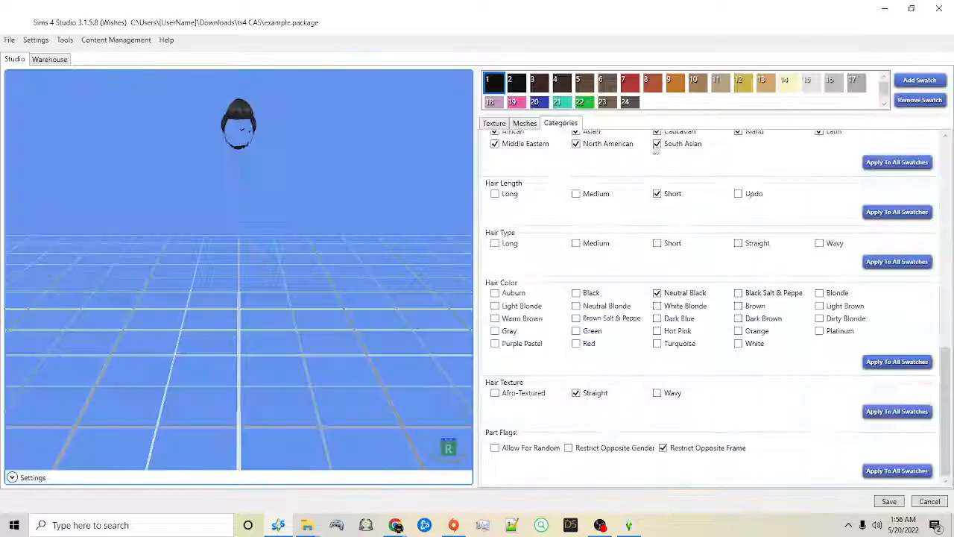
left_click_drag(189, 132, 184, 171)
left_click_drag(430, 9, 0, 82)
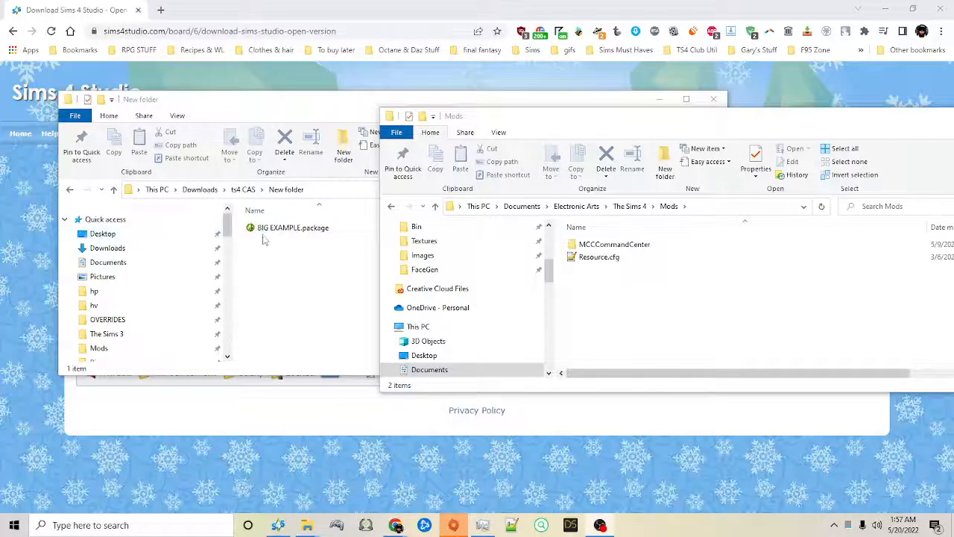
Step: Copy example.package from the ts4 CAS folder into The Sims 4 Mods folder
left_click(265, 229)
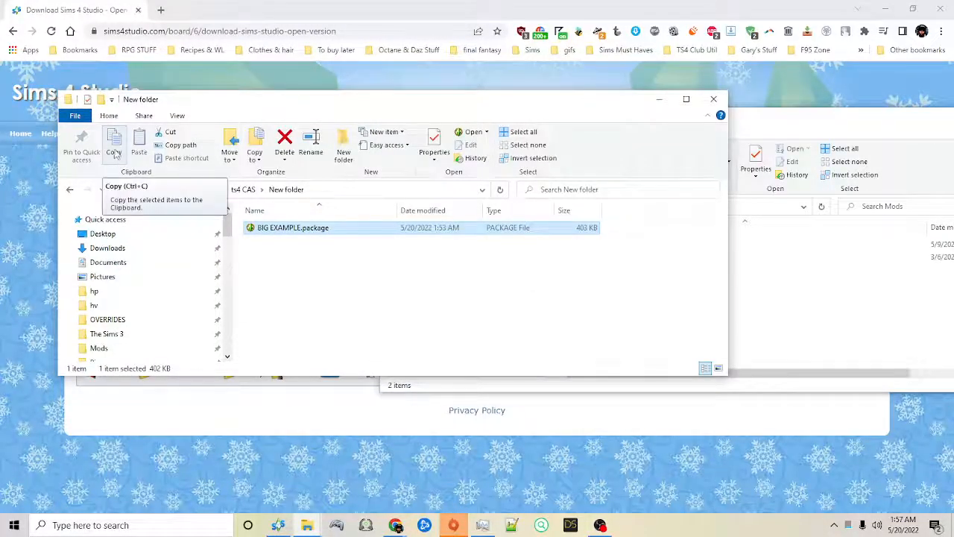
left_click(114, 145)
left_click(244, 189)
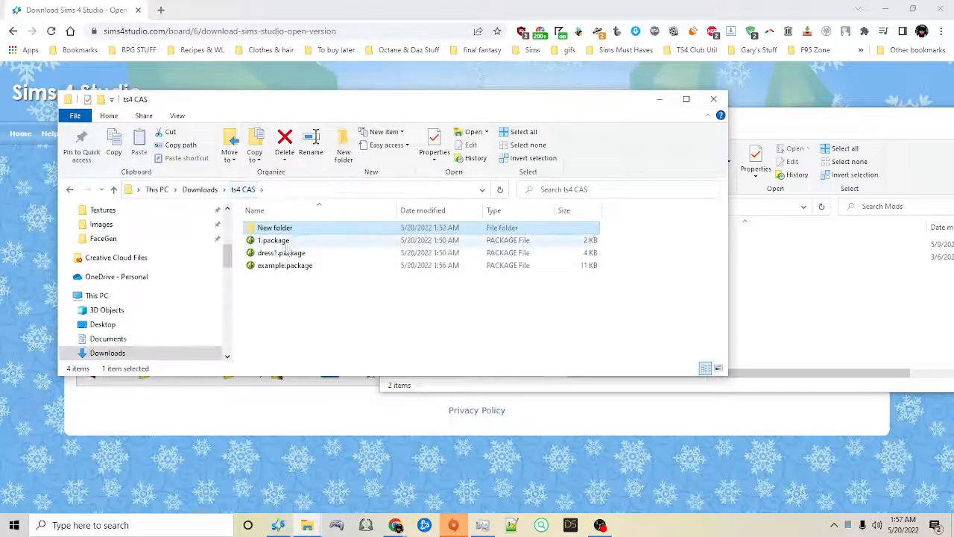
left_click(282, 267)
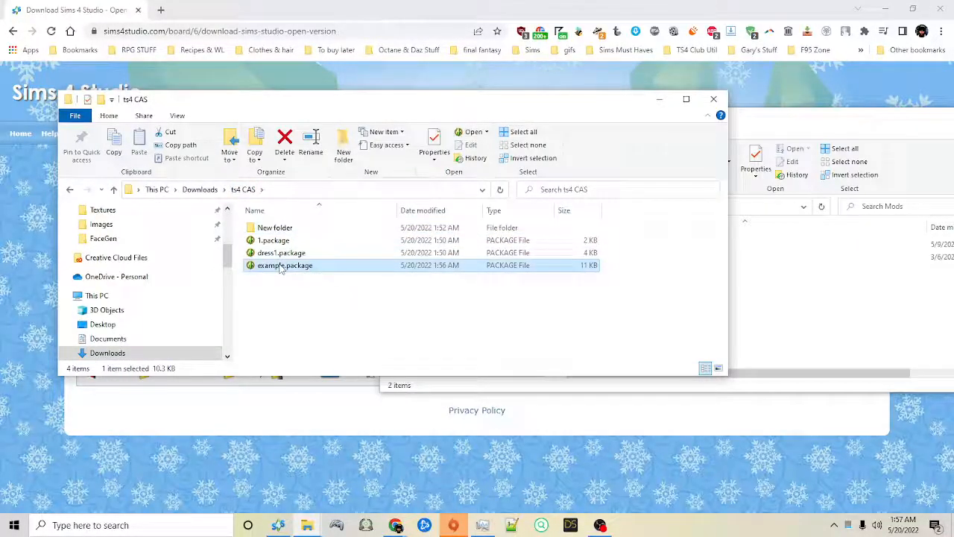
left_click(840, 319)
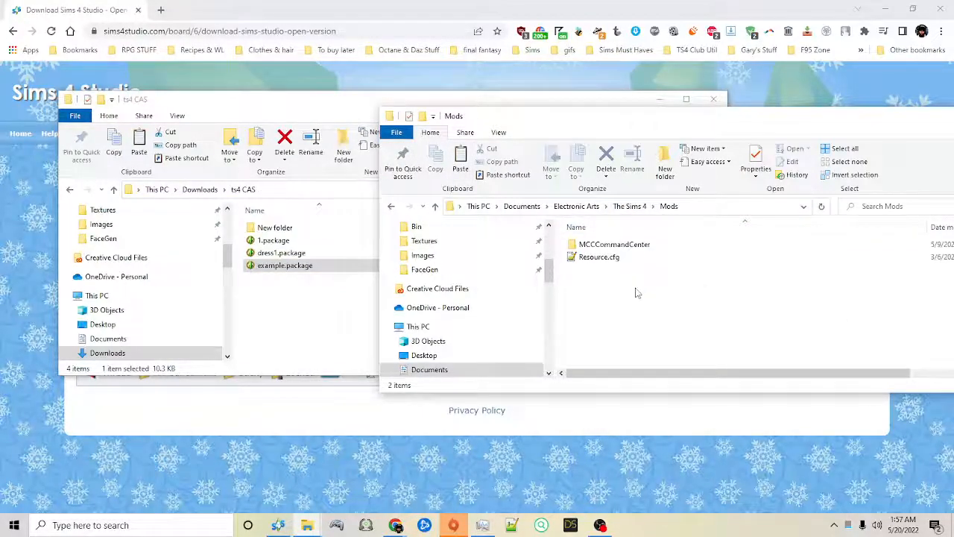
key("ctrl+v")
left_click(624, 310)
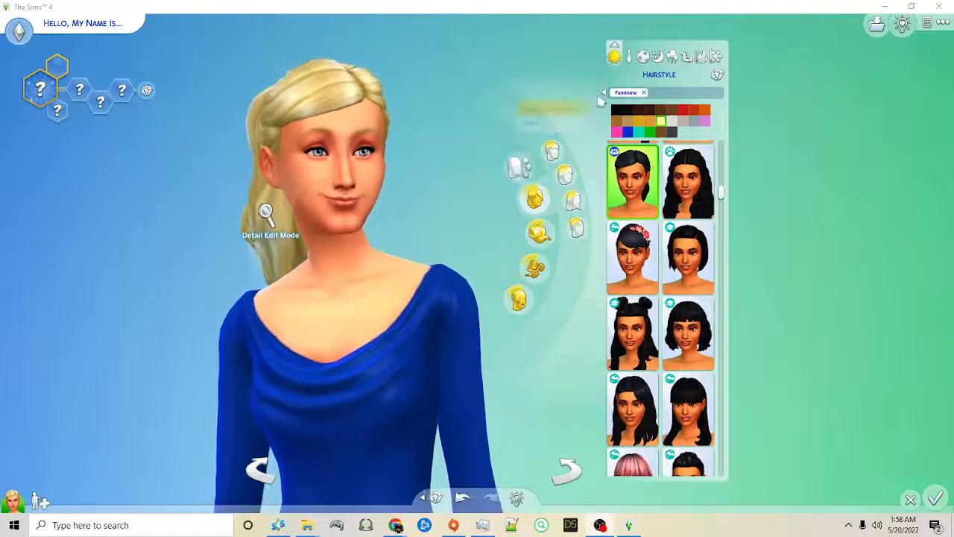
Step: In The Sims 4, narrow the Feminine hairstyles to the Base Game pack
left_click(604, 94)
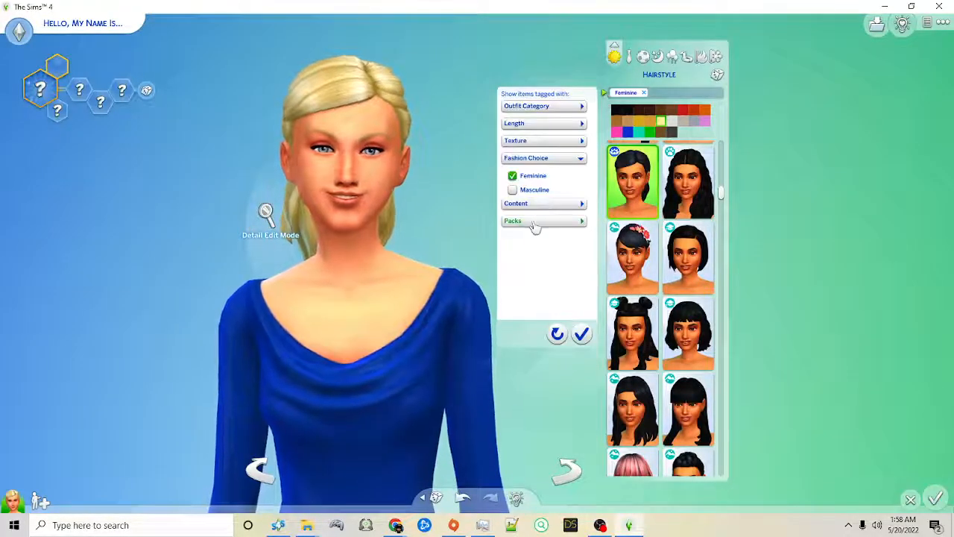
left_click(537, 221)
left_click(514, 239)
left_click(582, 334)
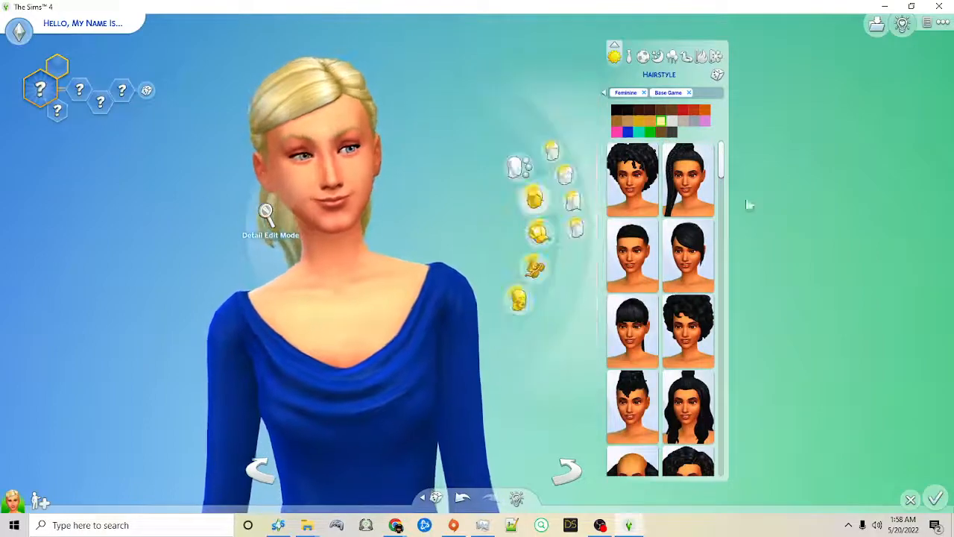
Step: Check the filtered base-game hairstyles for the overridden pompadour, trying several of them on the Sim
left_click_drag(722, 213, 731, 471)
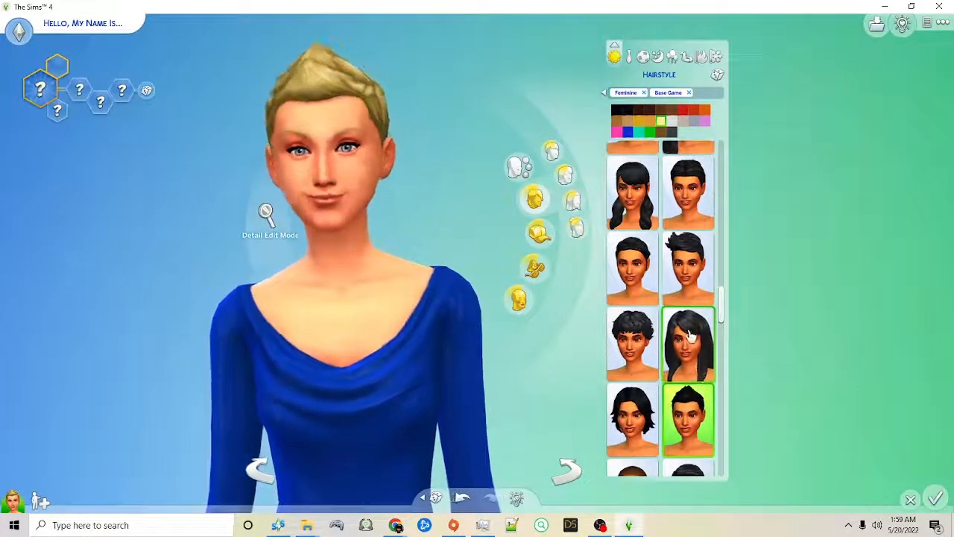
left_click(632, 268)
left_click_drag(723, 318, 752, 187)
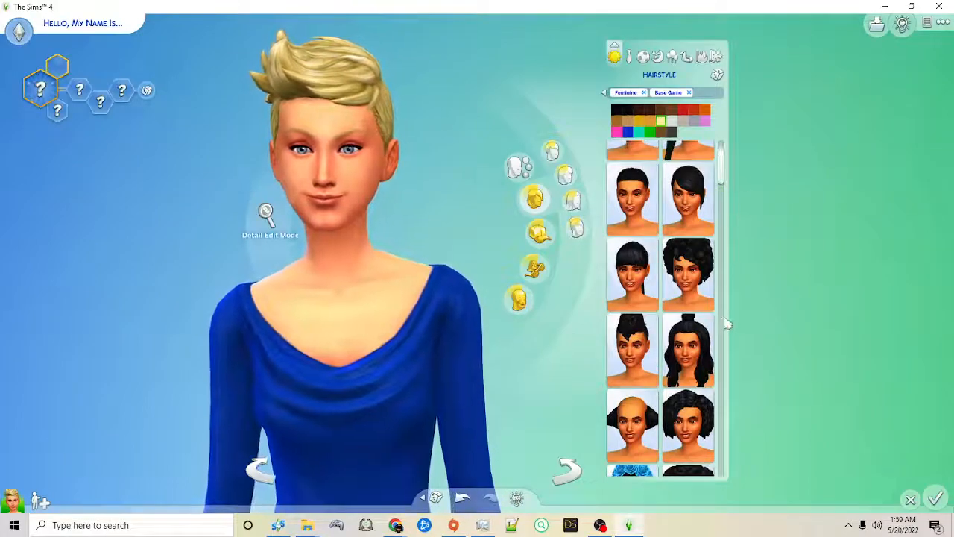
left_click(634, 438)
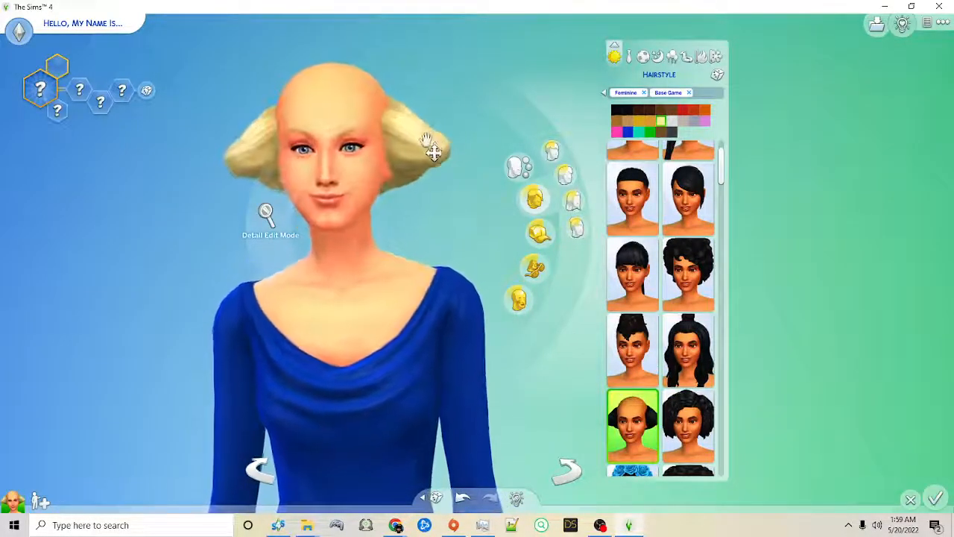
left_click(647, 203)
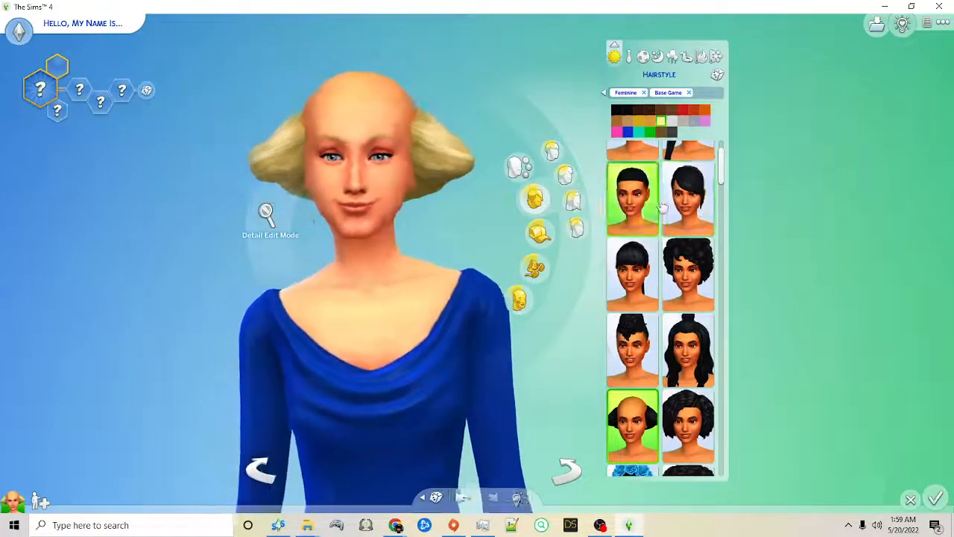
left_click(684, 198)
left_click(688, 272)
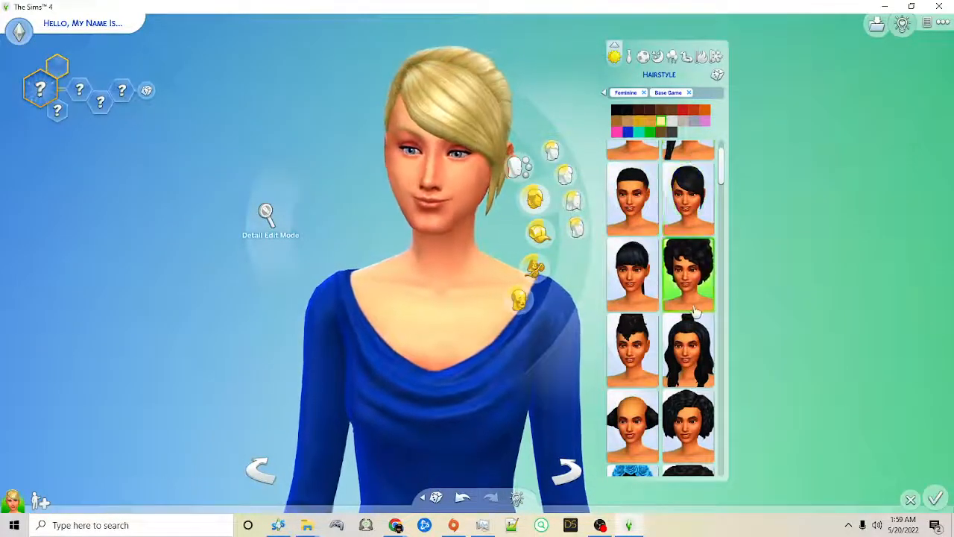
left_click(688, 349)
scroll(689, 349, "down", 3)
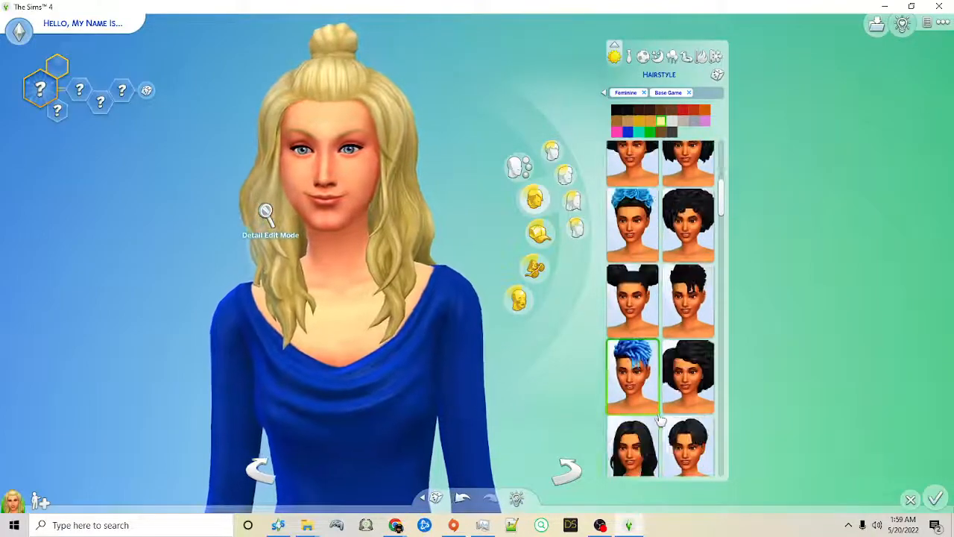
Step: Exit the game without saving and delete example.package from the Mods folder
left_click(877, 25)
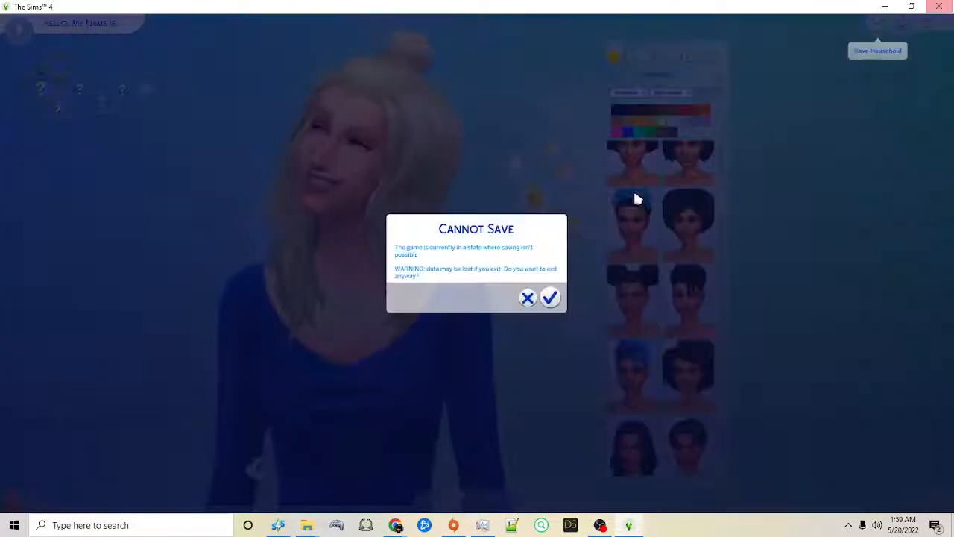
left_click(550, 297)
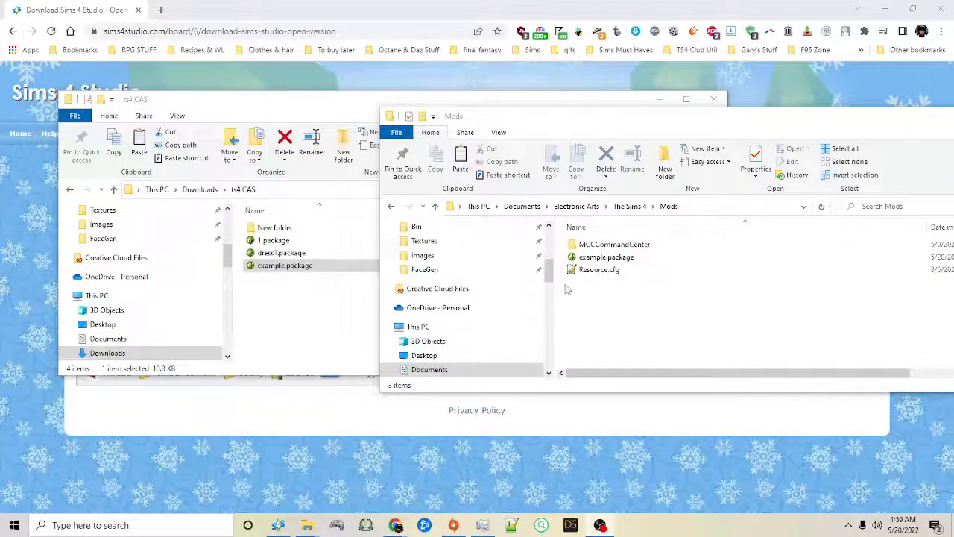
left_click(586, 258)
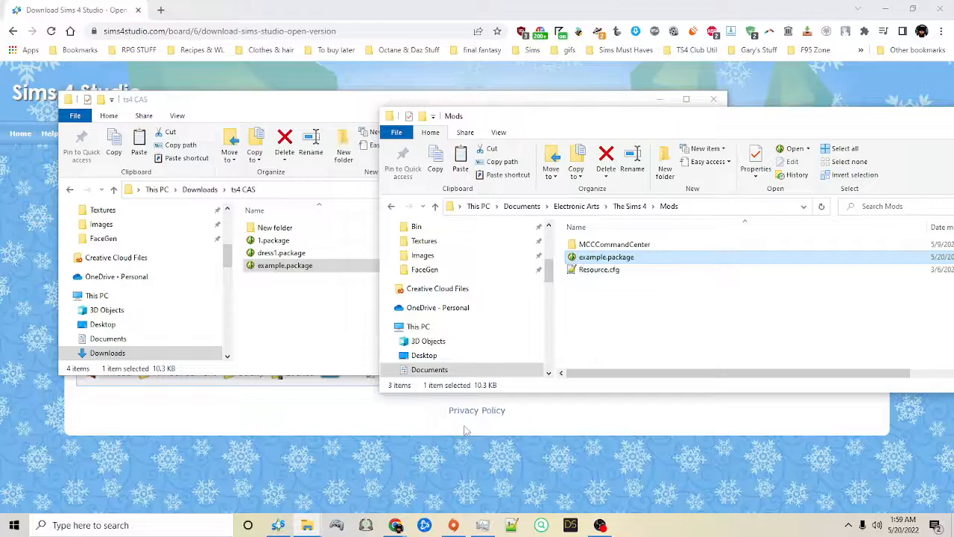
key("Delete")
key("Return")
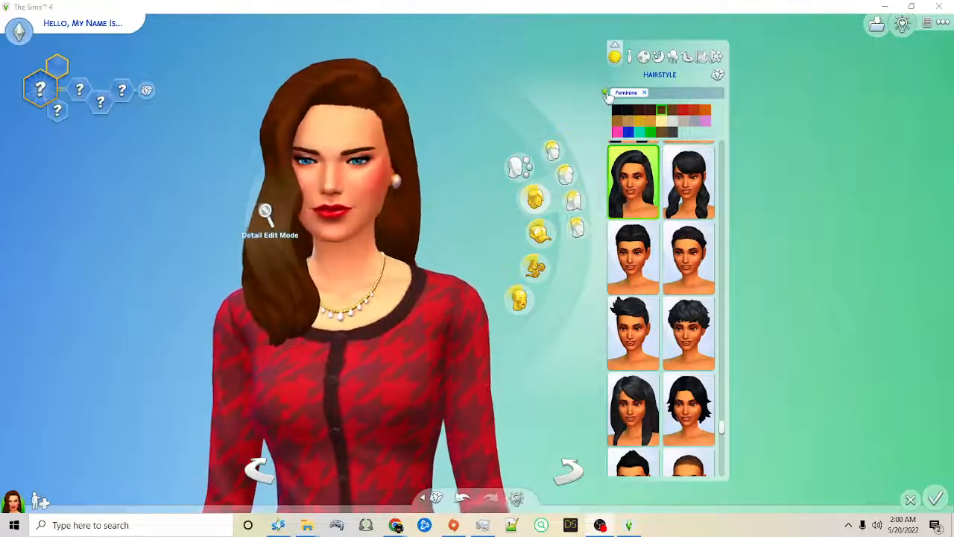
Step: Narrow the Sim's Feminine hairstyles to the Base Game pack
left_click(605, 94)
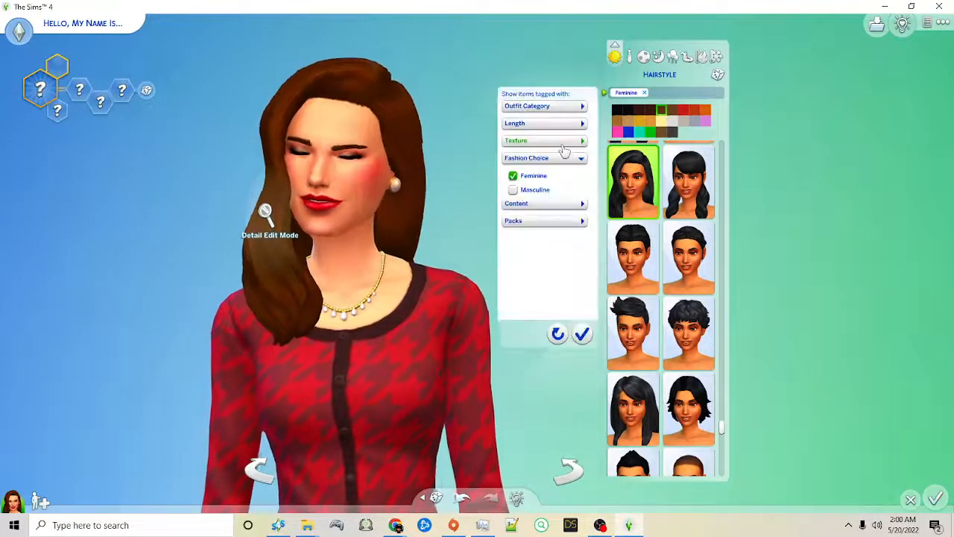
left_click(530, 222)
left_click(526, 240)
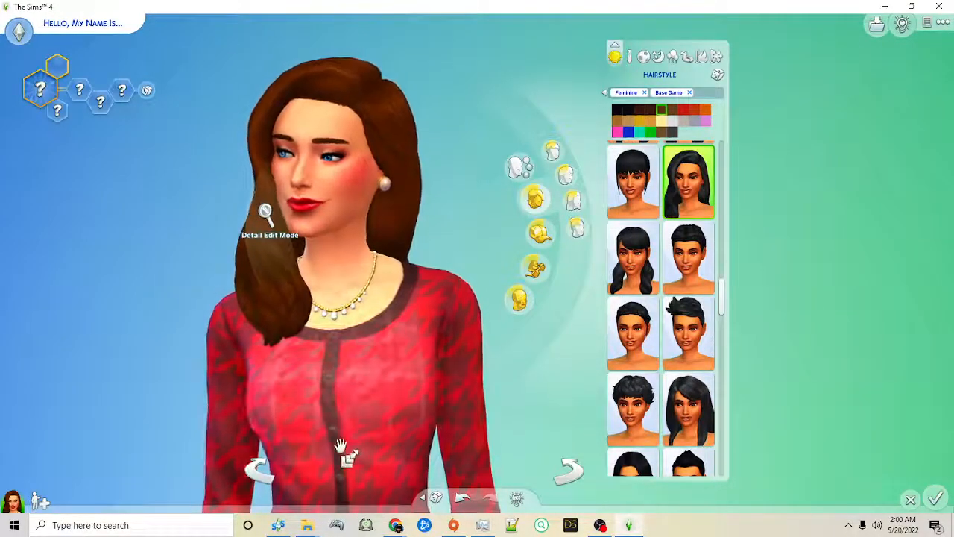
Step: Find the pompadour among the filtered hairstyles, put it on the Sim and try its green, blue and pink swatches
left_click_drag(722, 298, 720, 389)
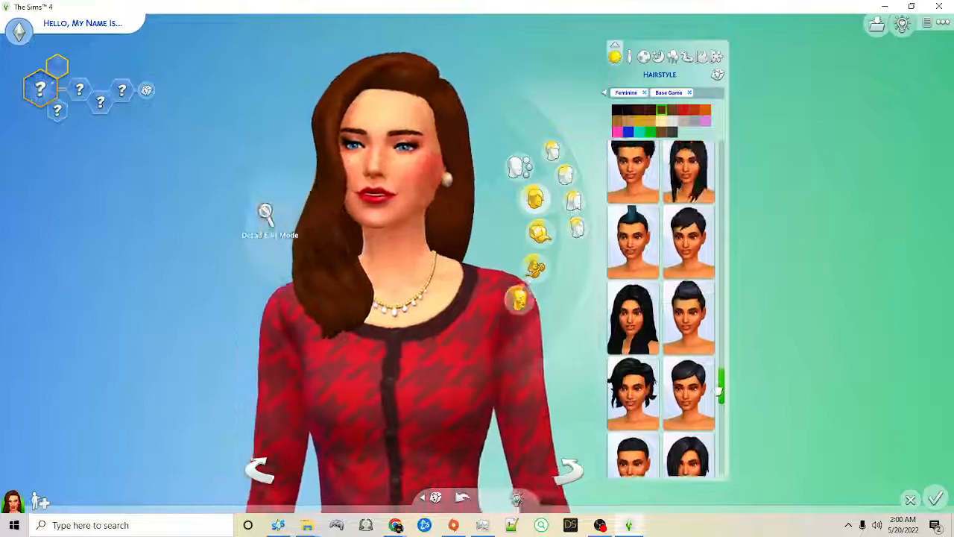
left_click(688, 317)
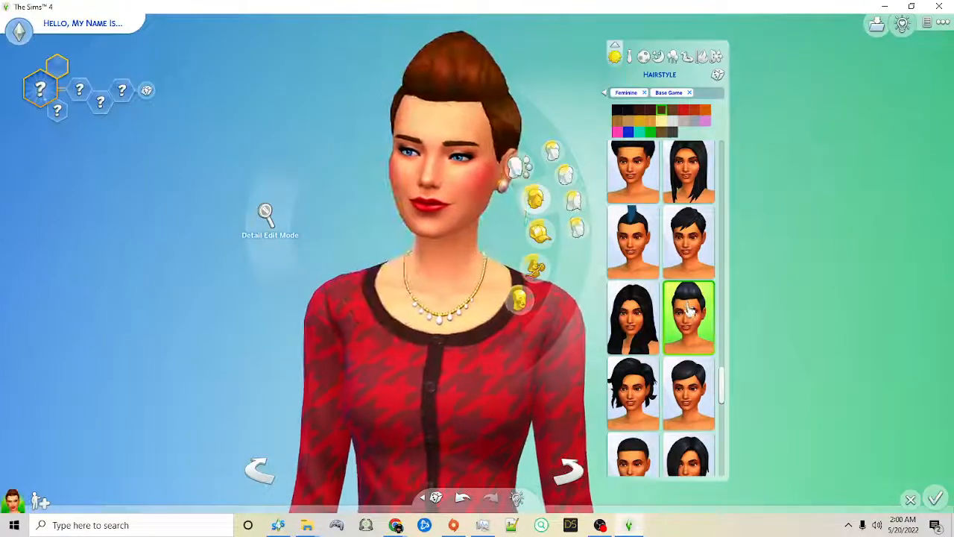
left_click(649, 132)
left_click(628, 132)
left_click(618, 132)
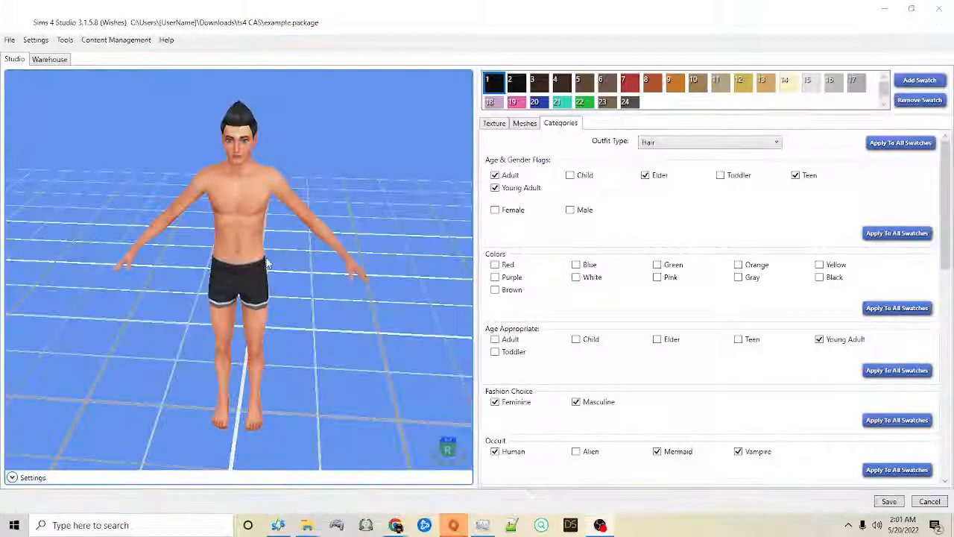
Step: In Sims 4 Studio, set the pompadour's age and gender flags to Adult, Young Adult and Female only and apply them to all swatches
right_click_drag(419, 151, 386, 109)
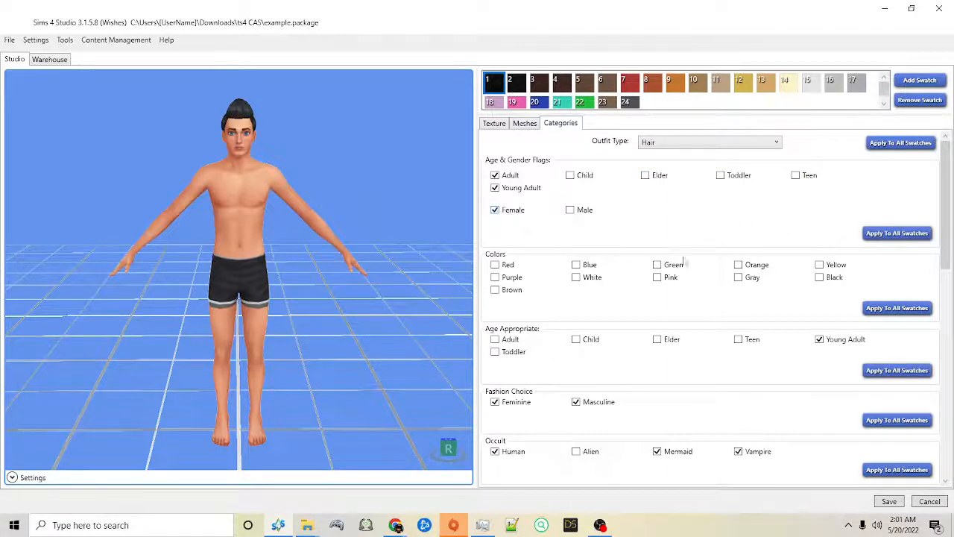
left_click(904, 234)
left_click(495, 298)
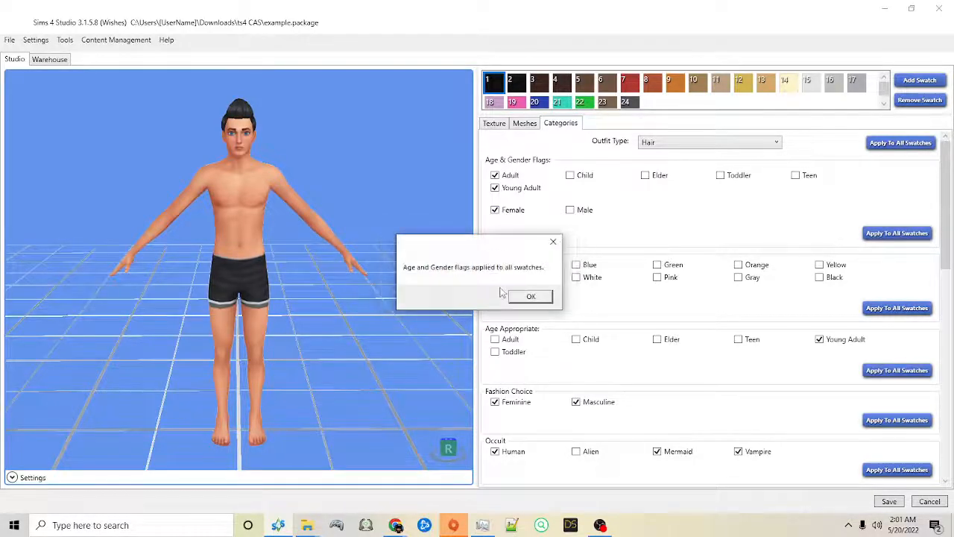
left_click(531, 298)
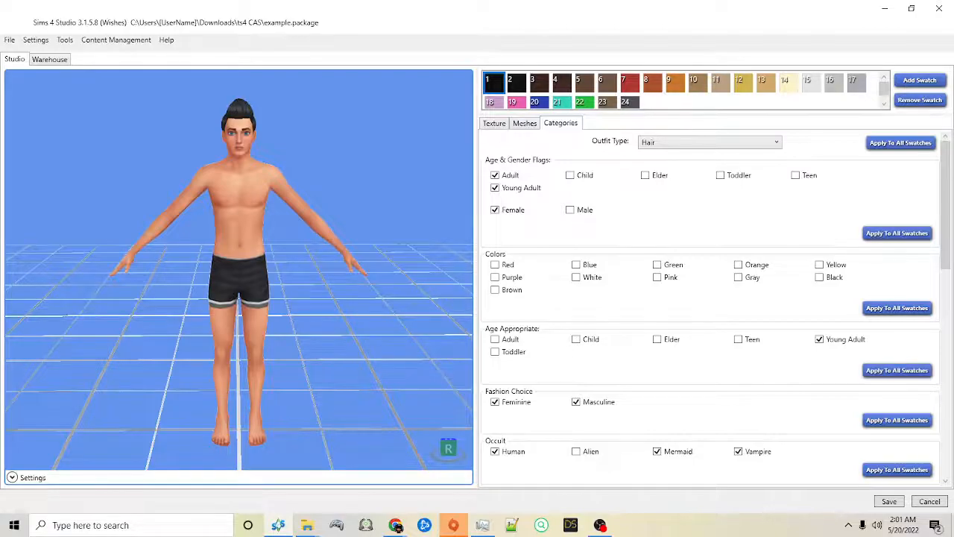
Step: Clear every age and gender flag on the lilac, pink, blue, teal, green, taupe and dark grey swatches, and save the package
left_click(494, 105)
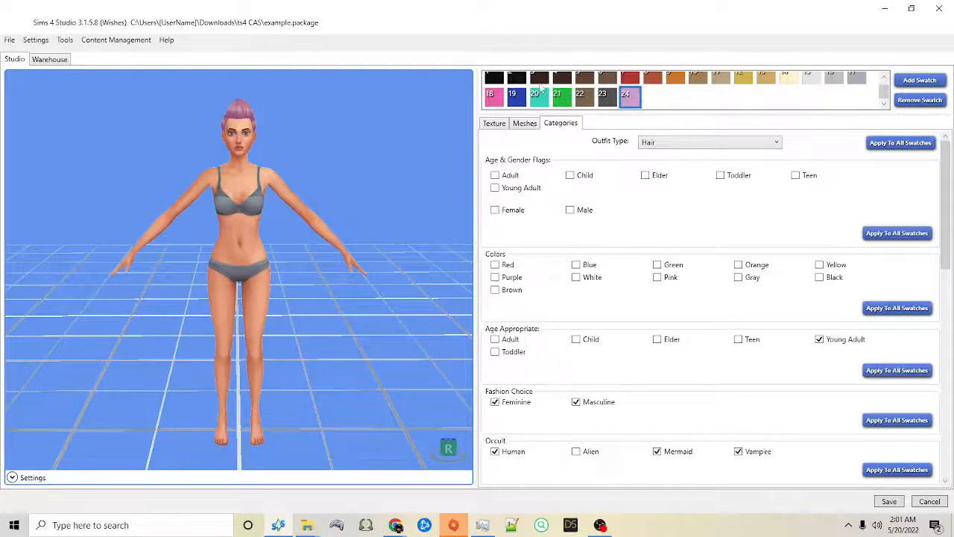
left_click(608, 97)
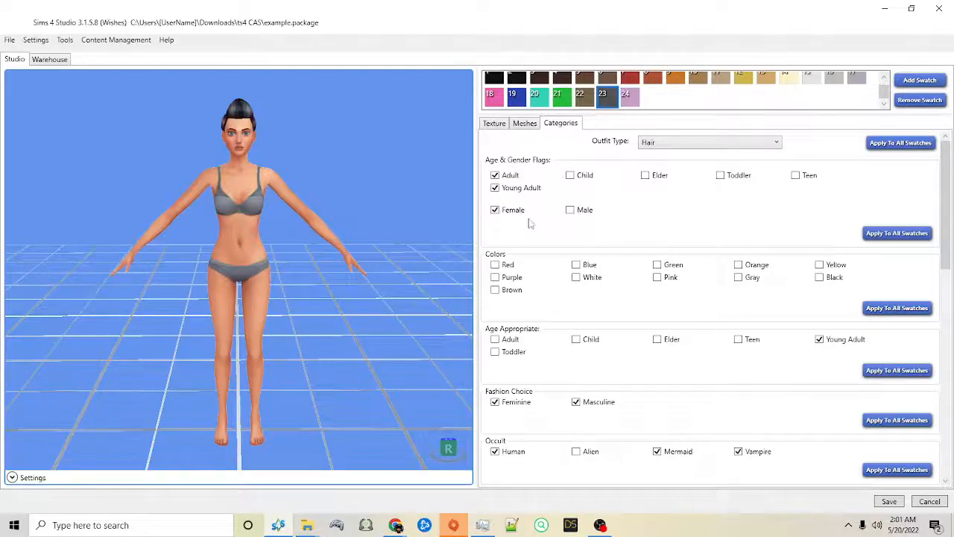
left_click(495, 188)
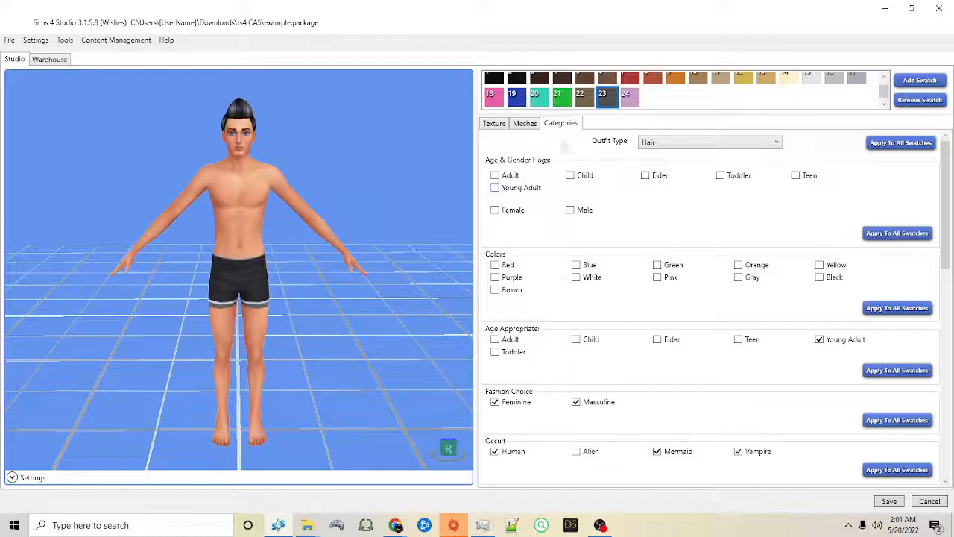
left_click(589, 98)
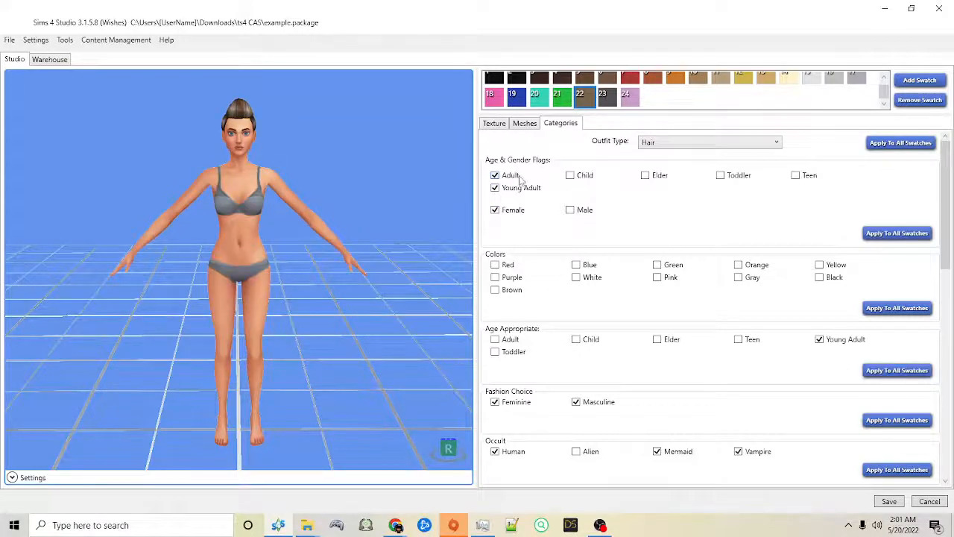
left_click(565, 99)
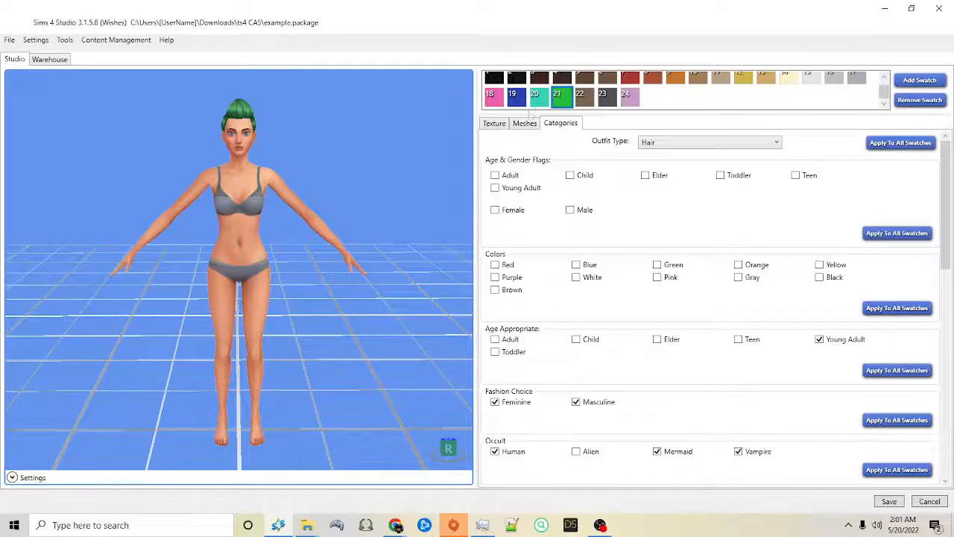
left_click(537, 102)
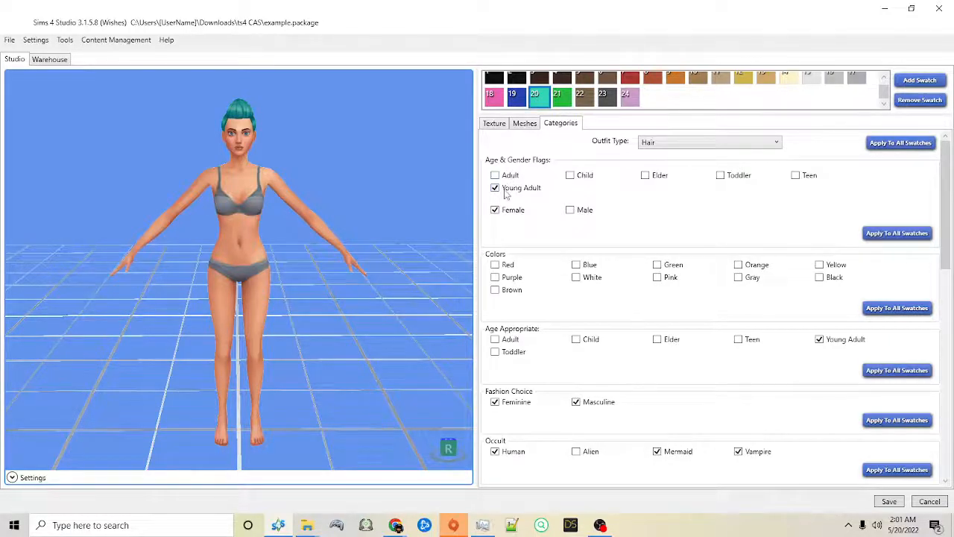
left_click(515, 101)
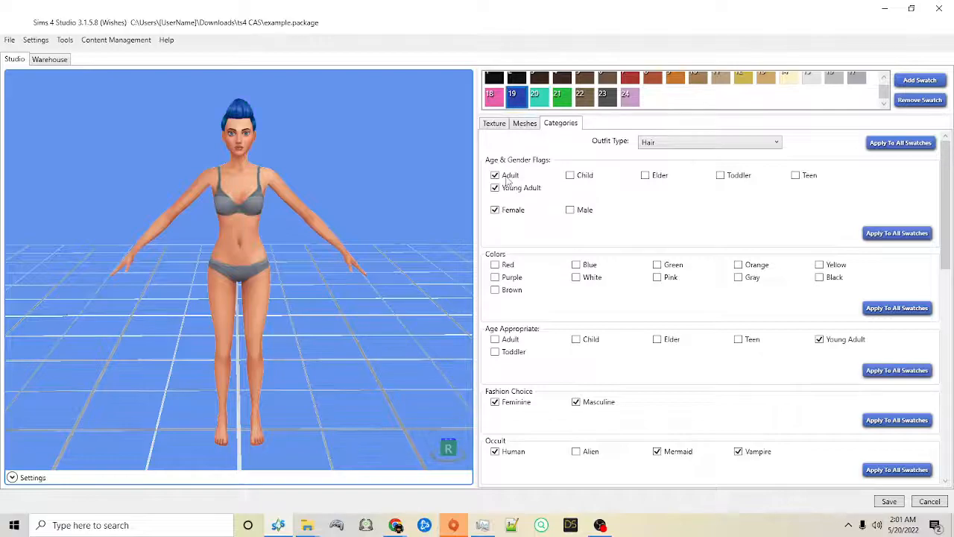
left_click(498, 100)
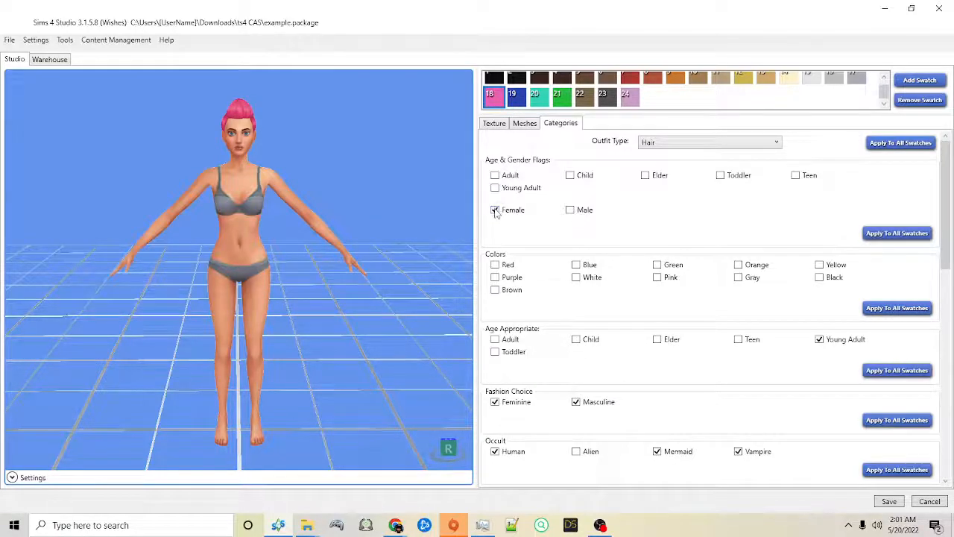
left_click(890, 501)
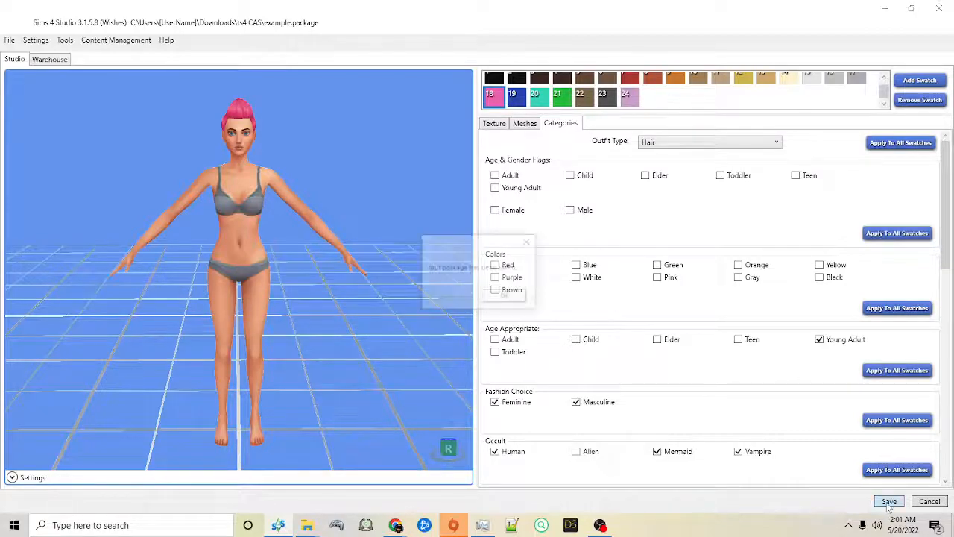
left_click(507, 296)
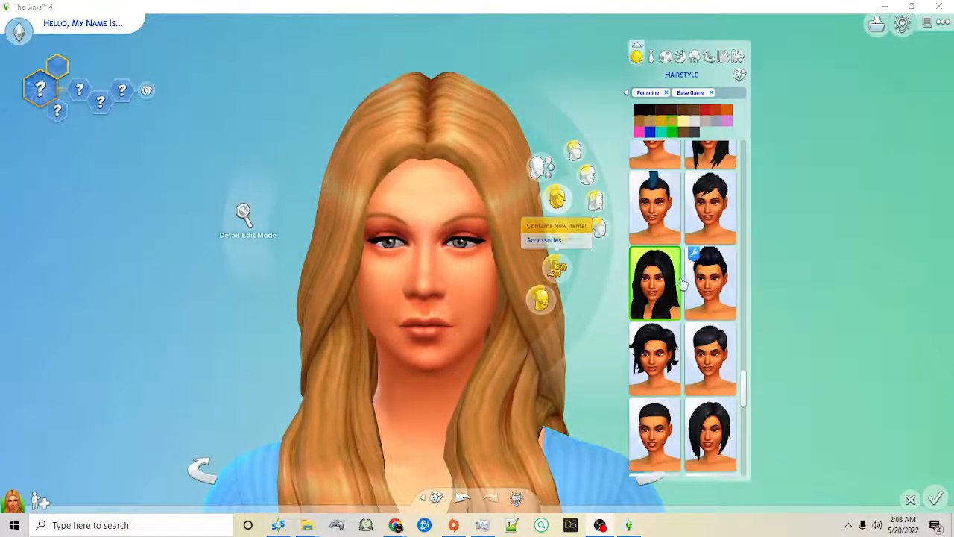
Step: In The Sims 4, compare the overridden pompadour's swatches with the neighbouring short hairstyle's, and review the age flags in Sims 4 Studio
left_click(712, 291)
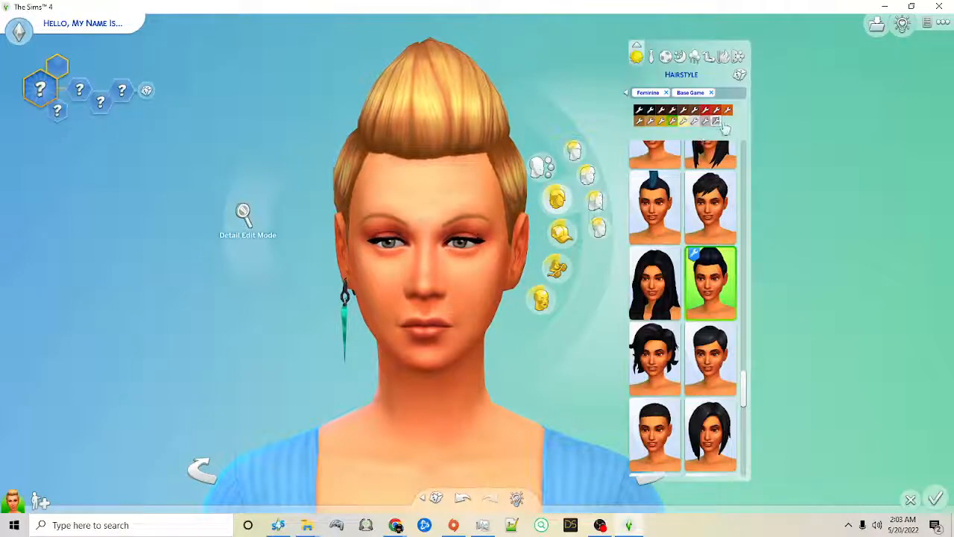
left_click(710, 207)
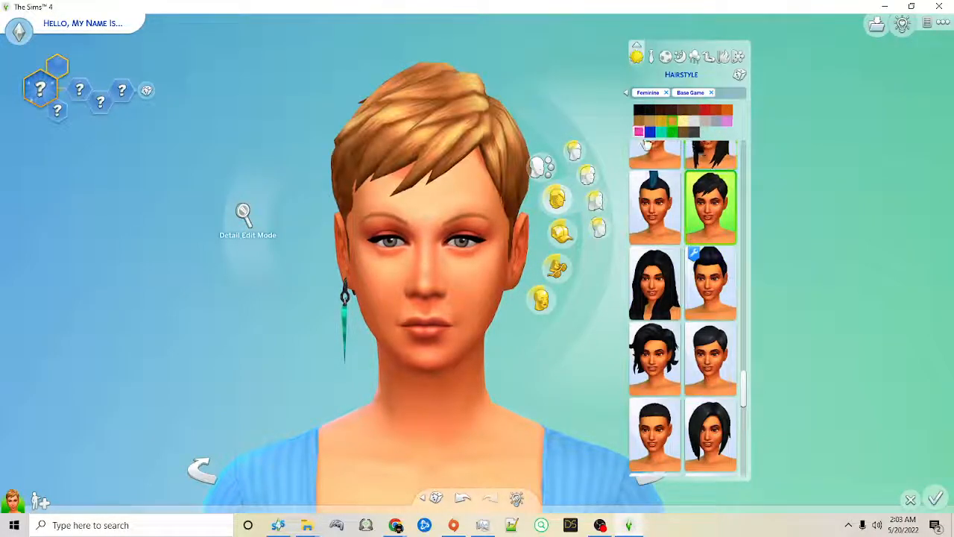
left_click(719, 268)
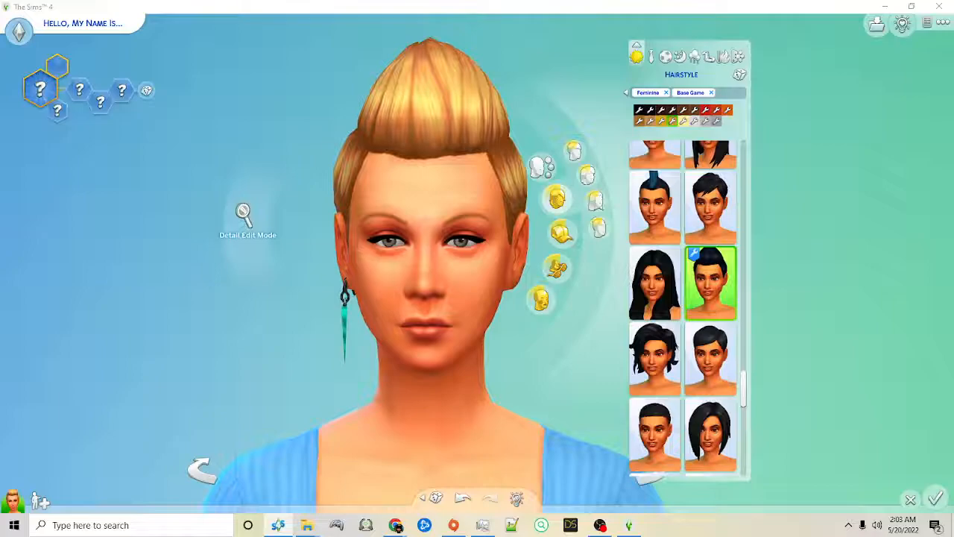
left_click_drag(0, 151, 571, 88)
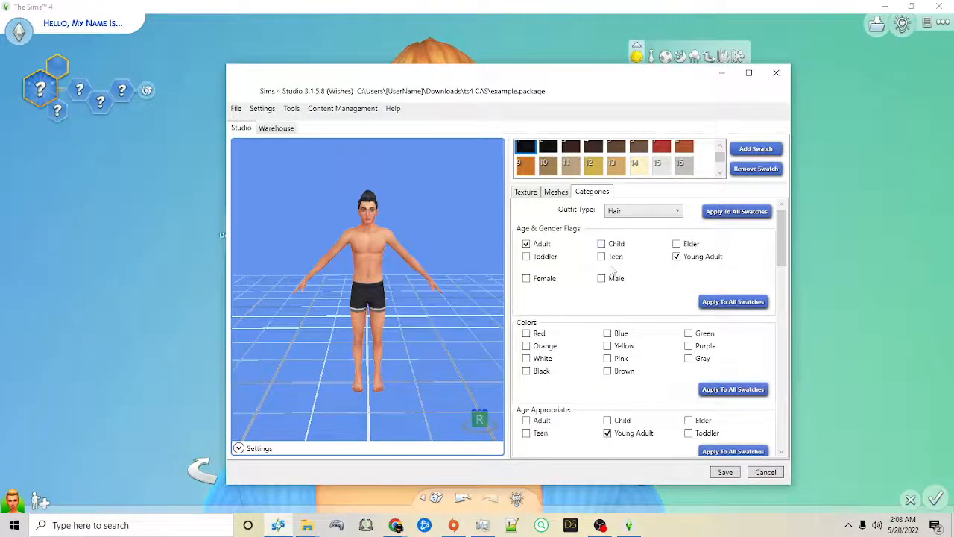
left_click_drag(572, 91, 0, 93)
Step: Set the Sim's age to Elder and look for the pompadour among the short Feminine base-game hairstyles
left_click(34, 32)
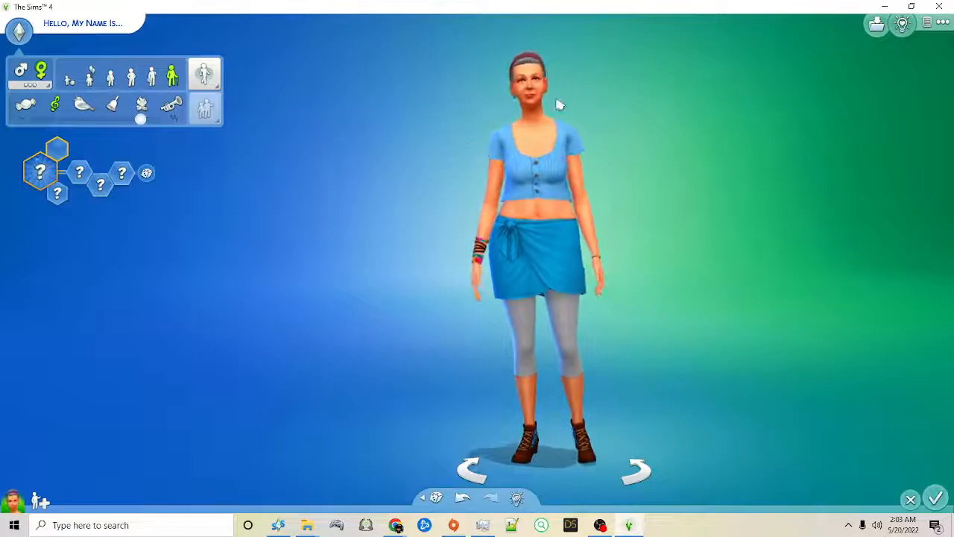
left_click(537, 100)
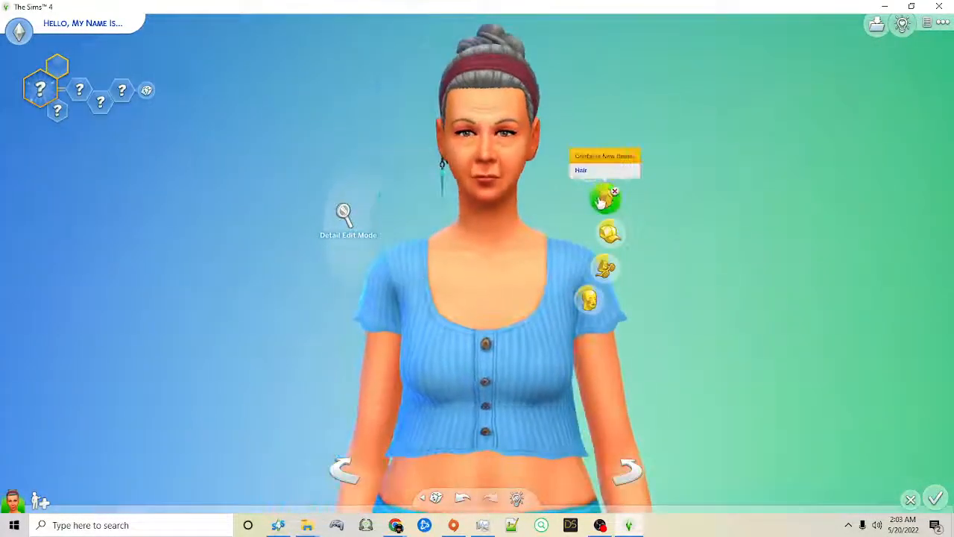
left_click(604, 198)
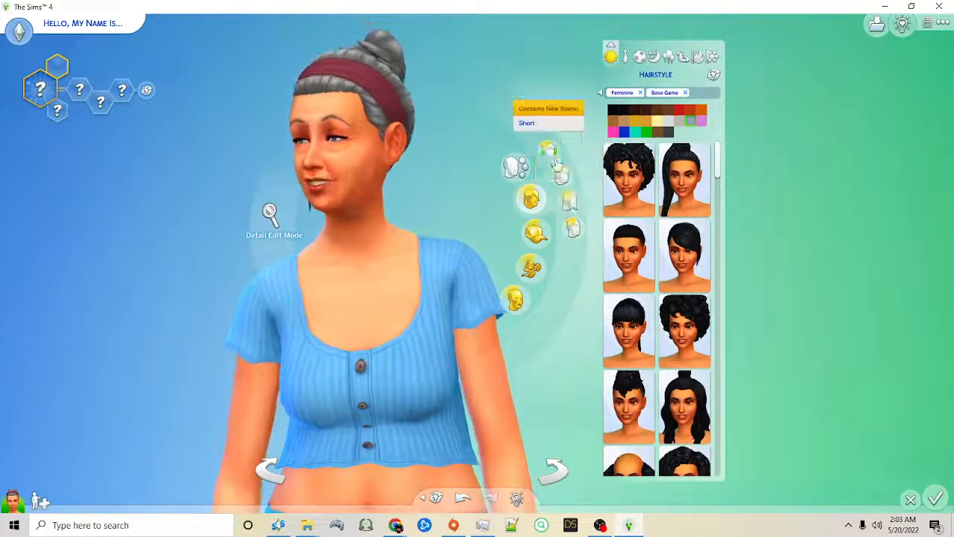
left_click(549, 150)
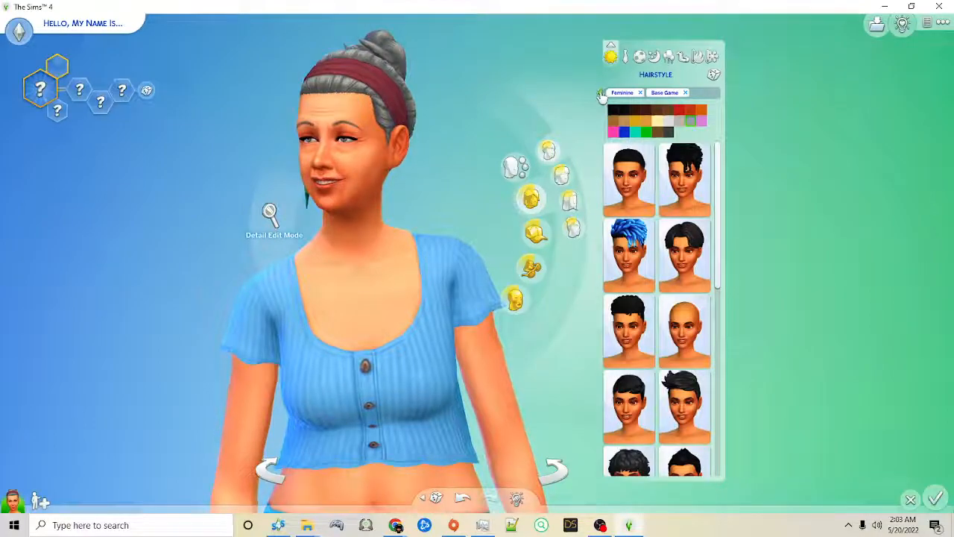
left_click(601, 93)
scroll(732, 314, "down", 5)
scroll(732, 314, "up", 1)
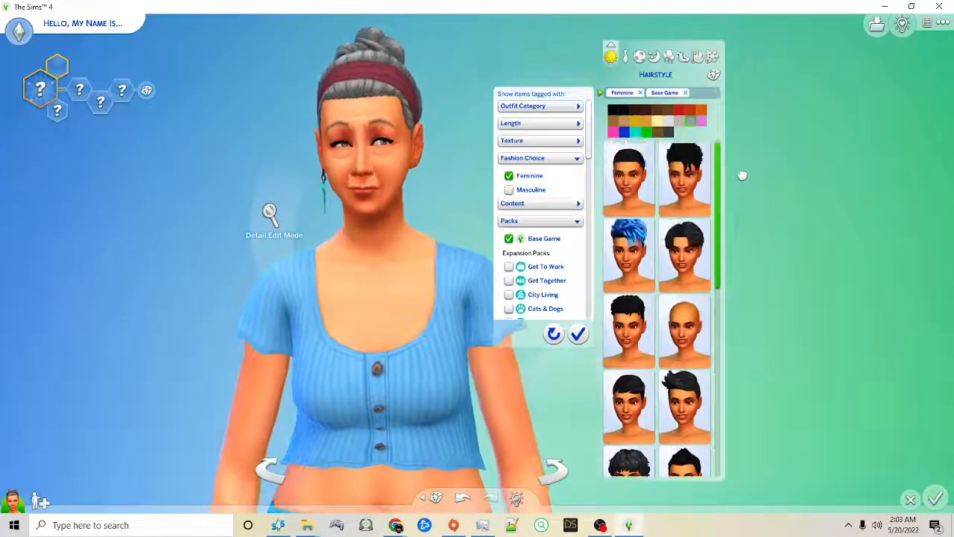
scroll(732, 269, "down", 2)
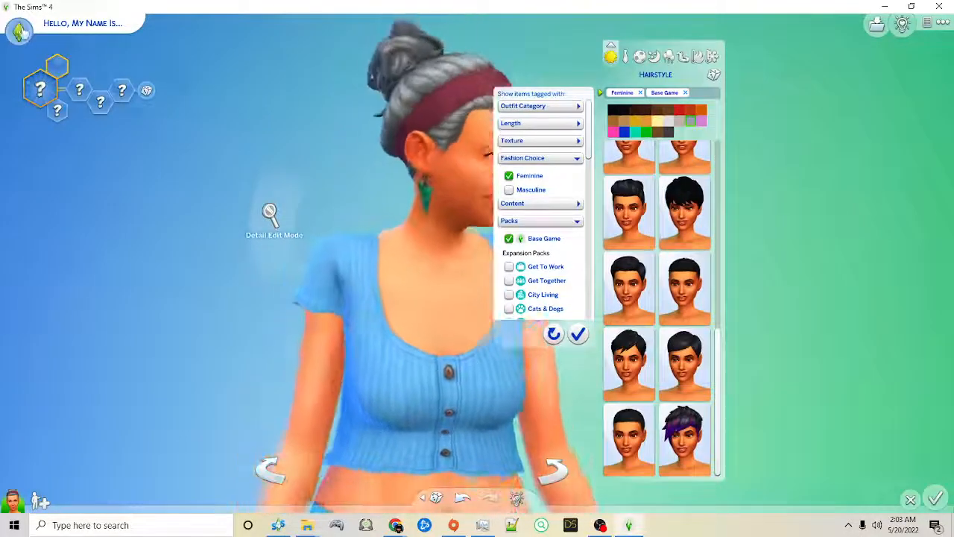
Step: Set the Sim's age to Teen and look for the pompadour in the Feminine base-game hairstyles
left_click(21, 33)
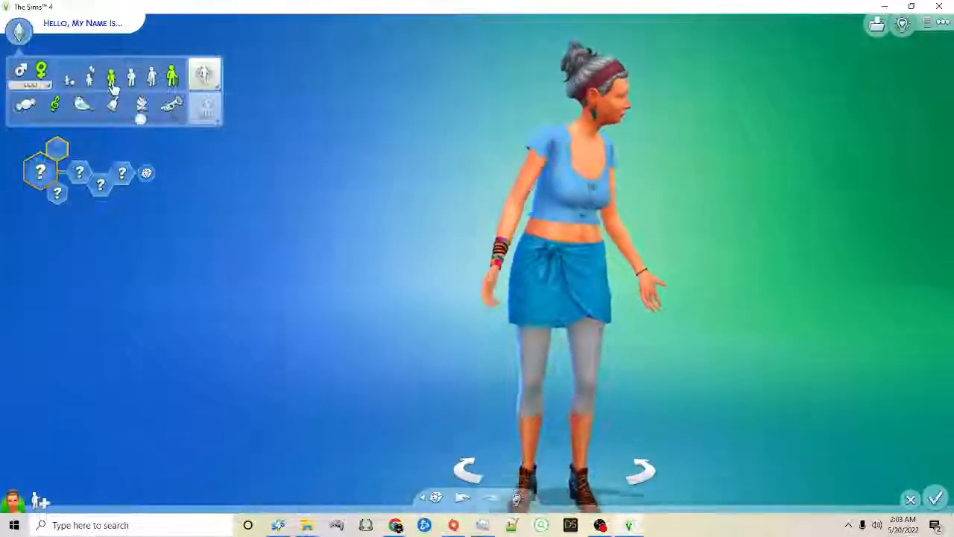
left_click(112, 87)
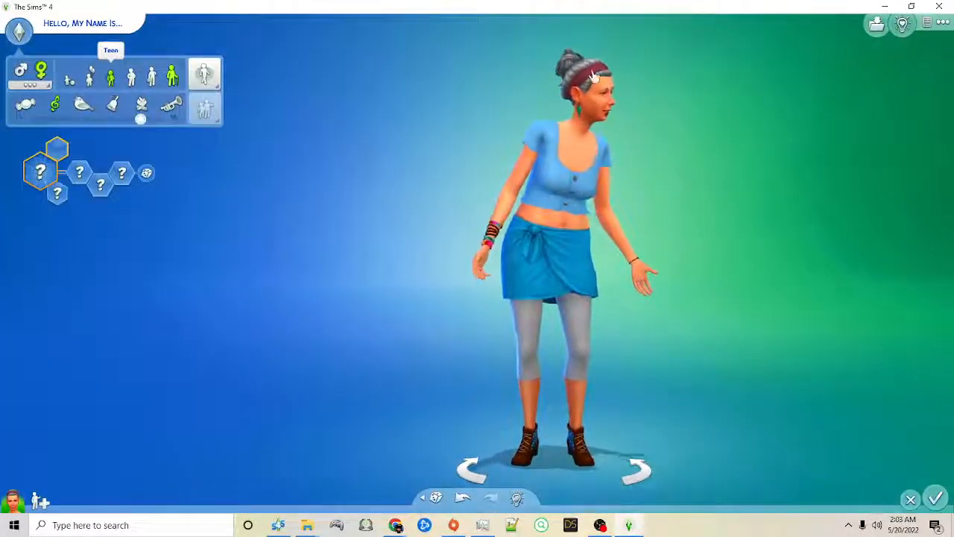
left_click(581, 90)
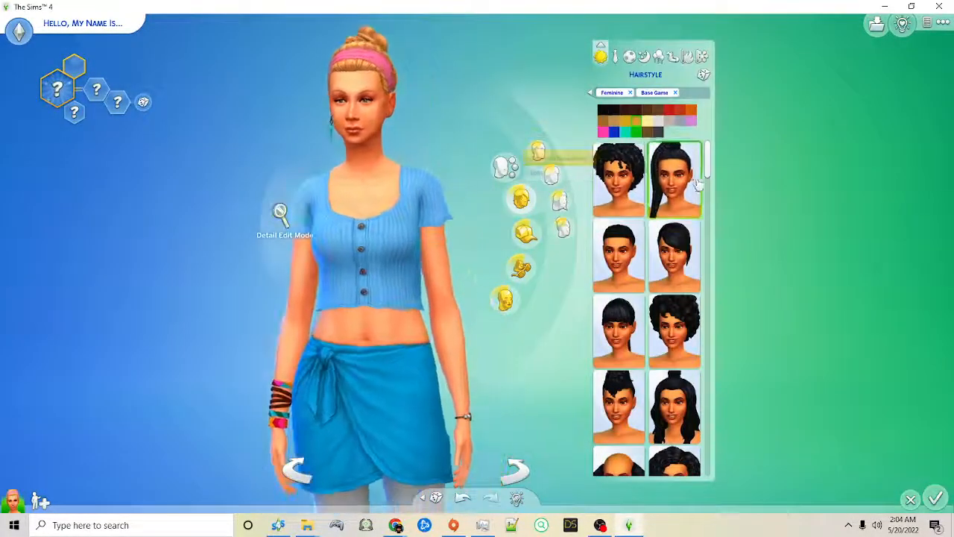
left_click_drag(707, 173, 711, 302)
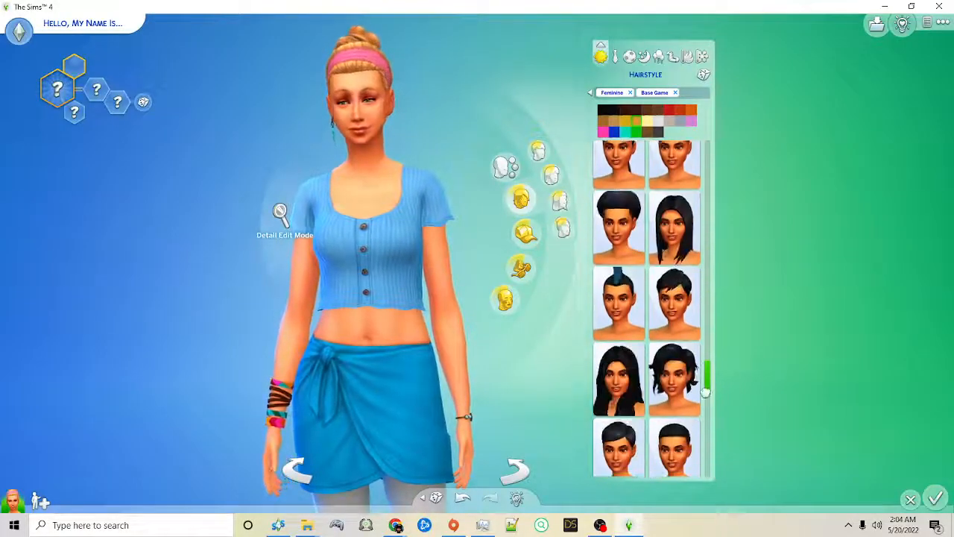
left_click_drag(712, 473, 723, 307)
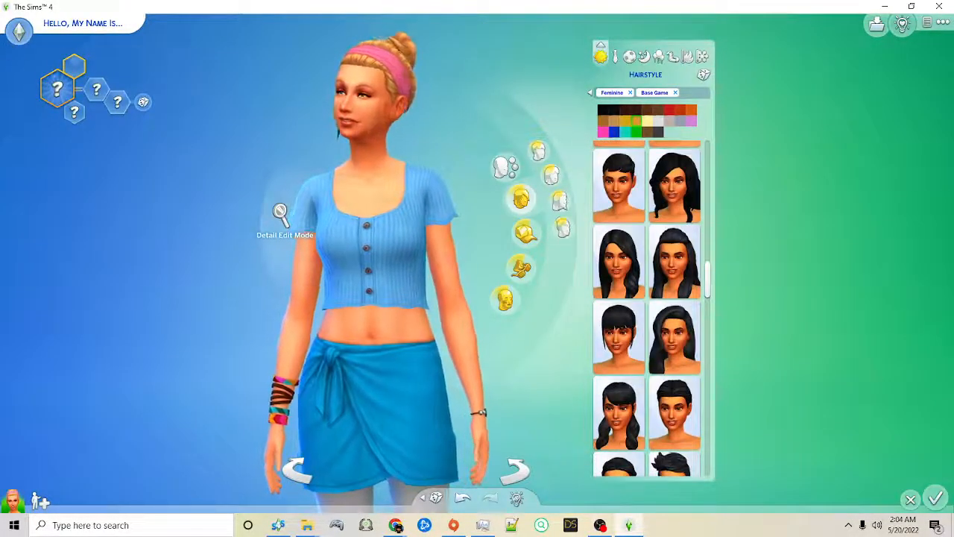
left_click_drag(0, 64, 0, 70)
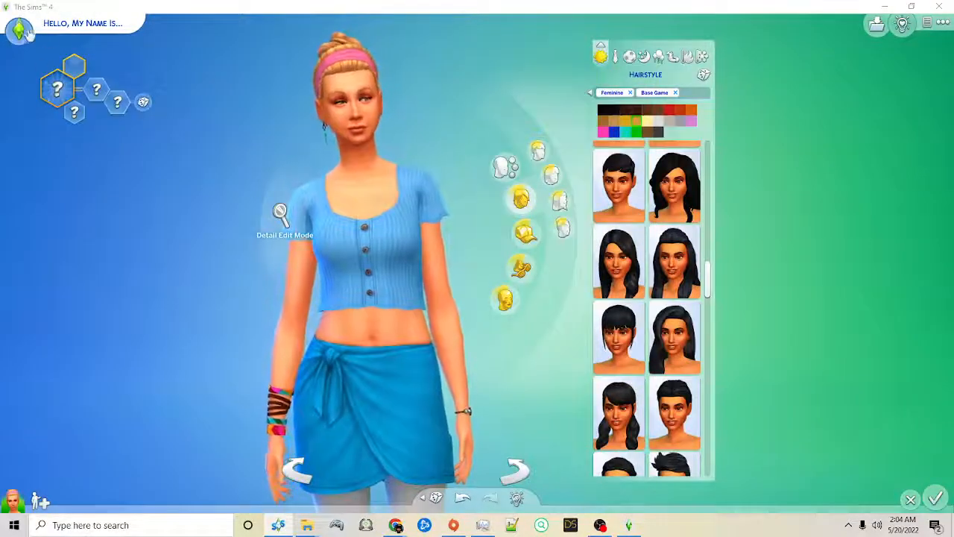
Step: Set the Sim's age to Young Adult and apply the overridden pompadour from the short Feminine base-game hairstyles
left_click(22, 31)
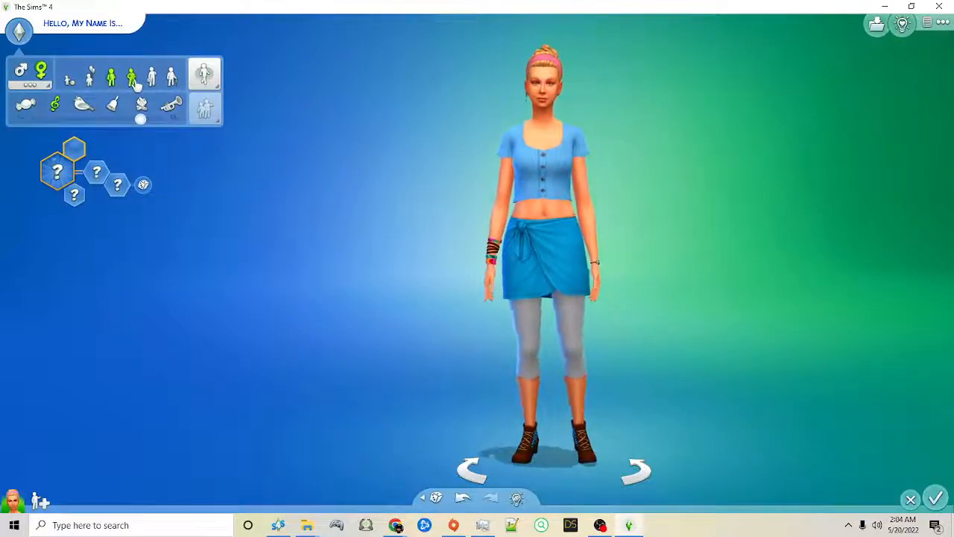
left_click(550, 106)
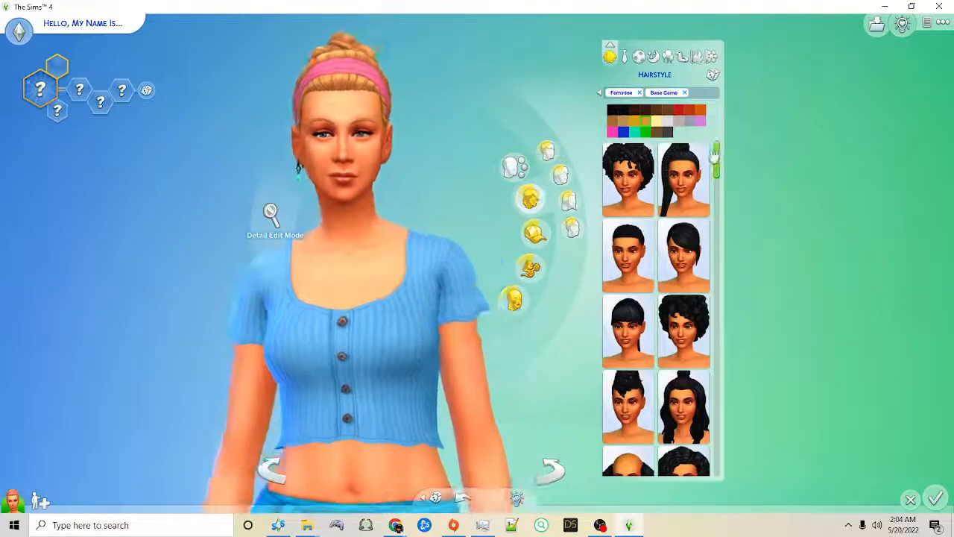
left_click_drag(717, 164, 715, 181)
left_click(548, 149)
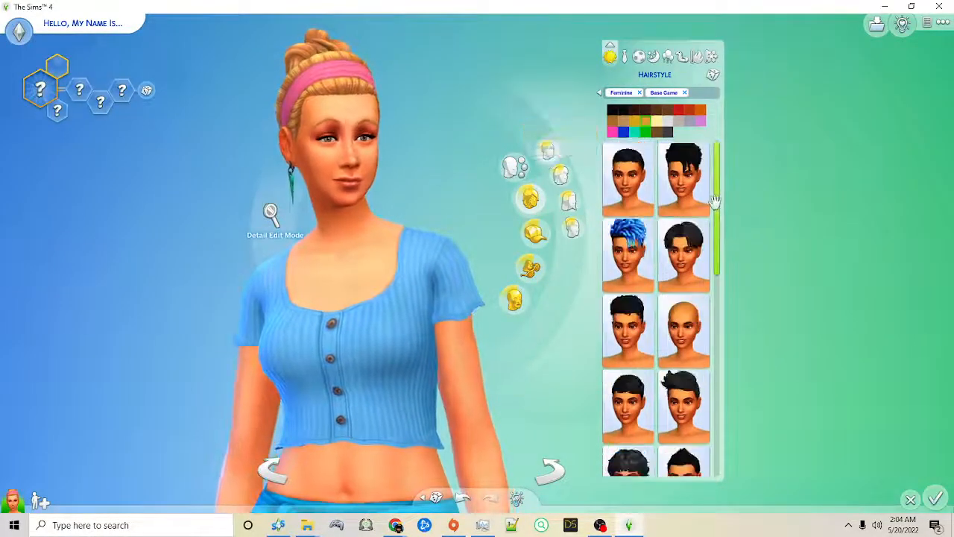
scroll(721, 224, "down", 1)
left_click_drag(721, 224, 738, 375)
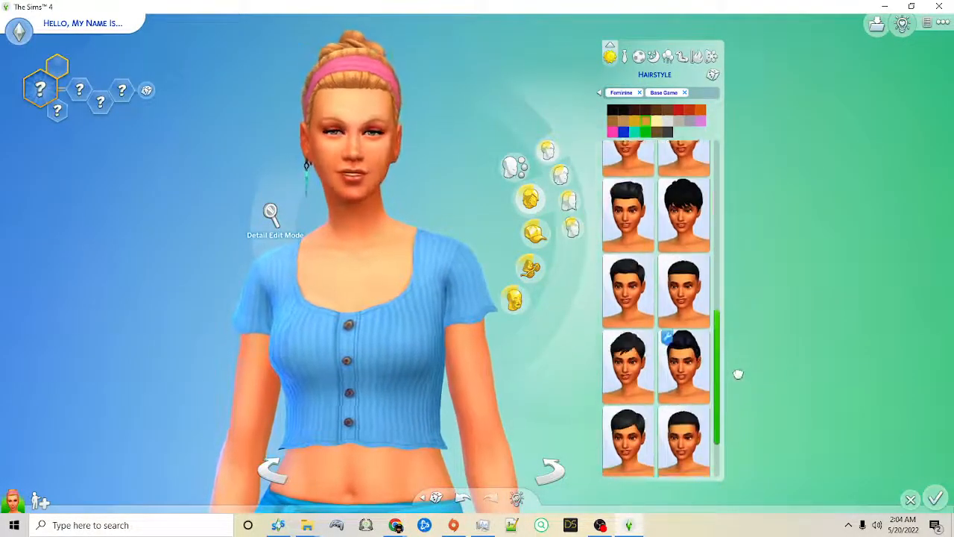
left_click(684, 364)
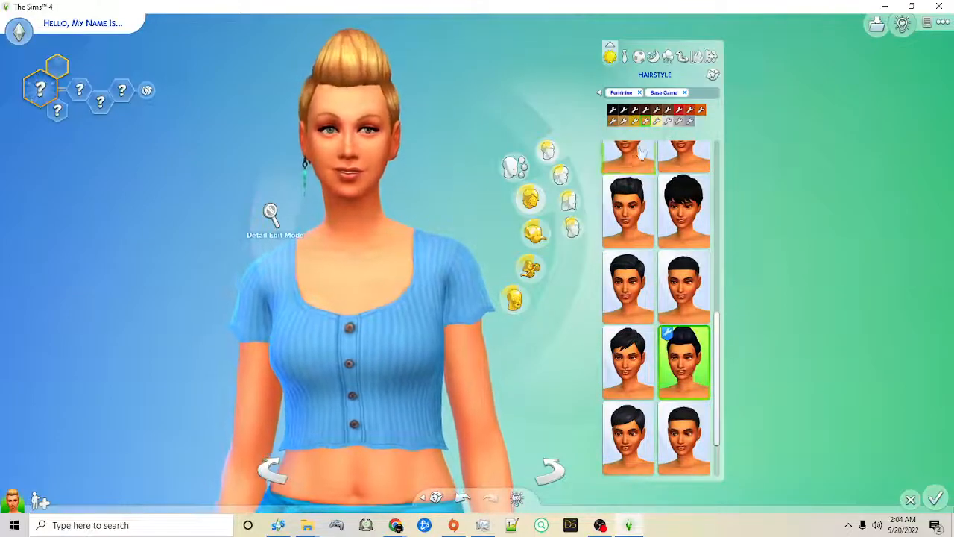
Step: Try several of the pompadour's remaining colour swatches on the Sim and settle on black
left_click(679, 112)
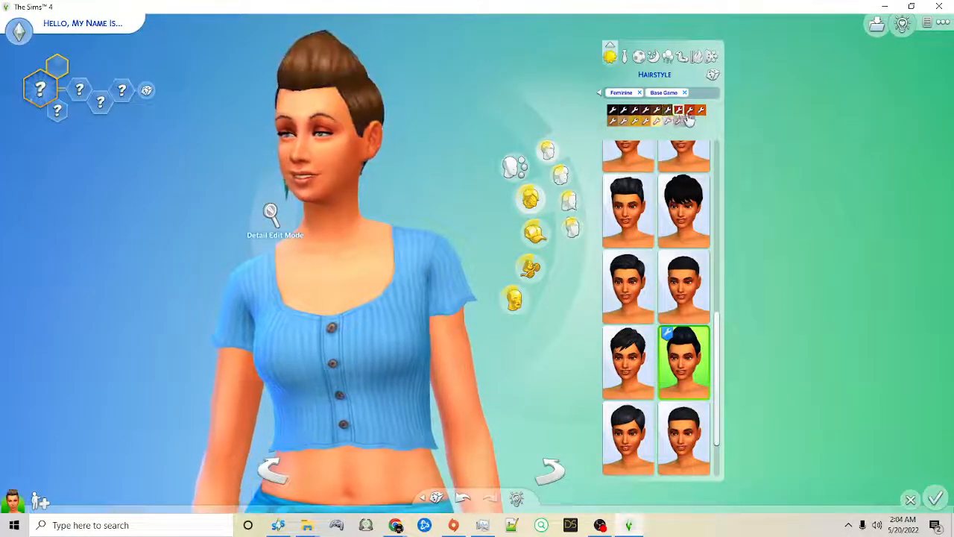
left_click(657, 112)
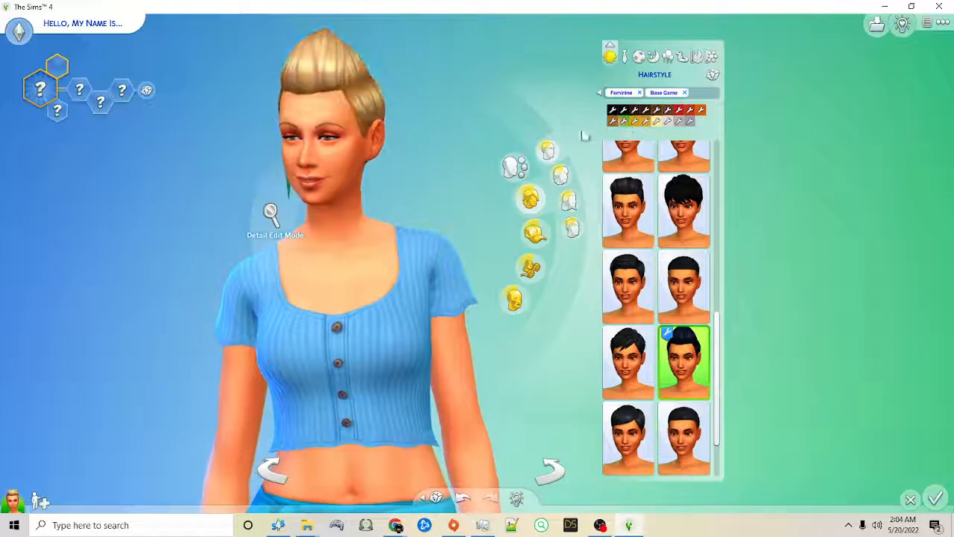
left_click(613, 120)
left_click(626, 112)
left_click(647, 112)
left_click(636, 112)
left_click(612, 111)
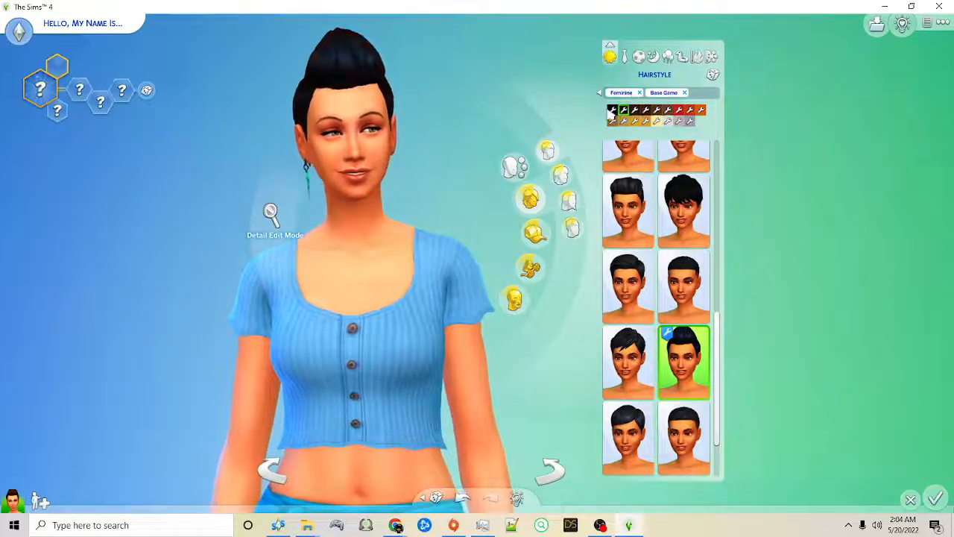
Step: Replace the Sim's blue crop top with the grey-sleeved sweater in the red and green geometric pattern
left_click(391, 321)
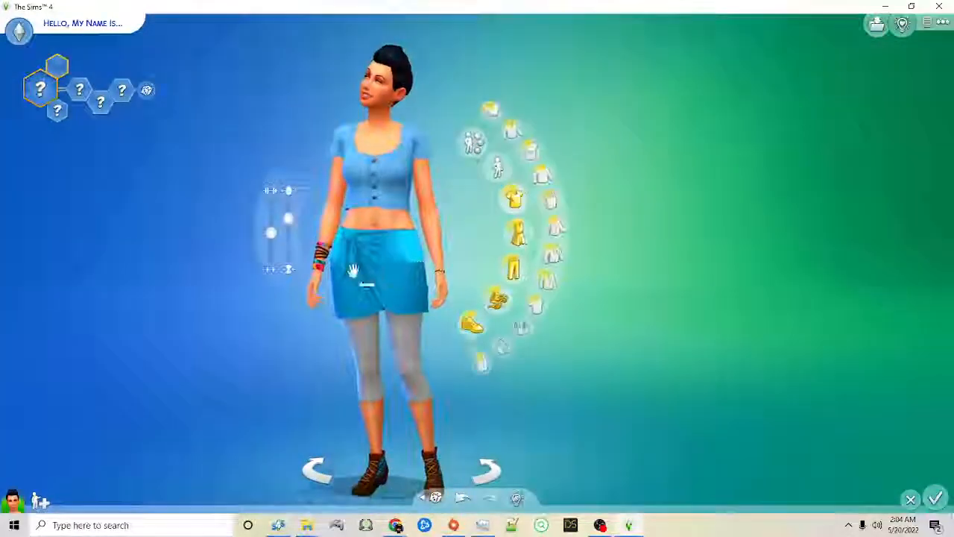
left_click(513, 197)
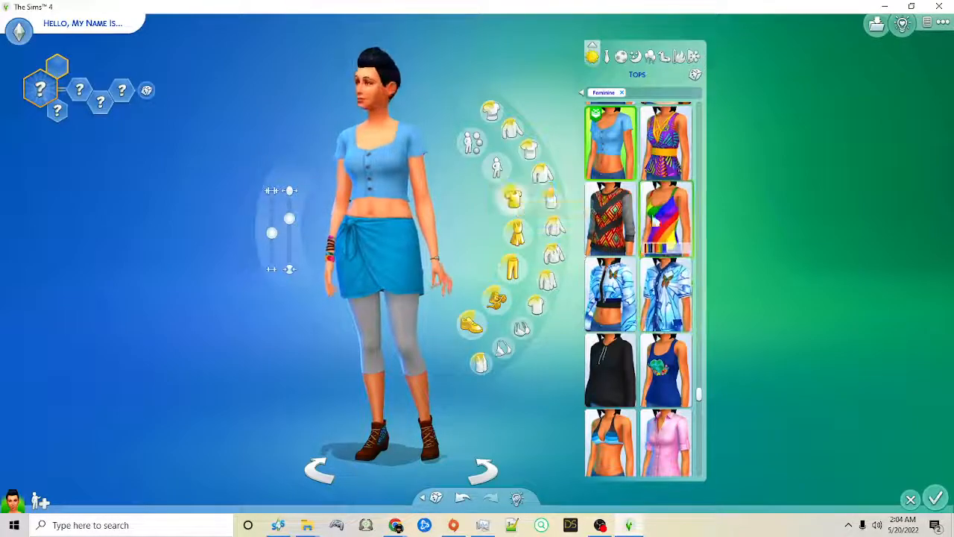
left_click(625, 227)
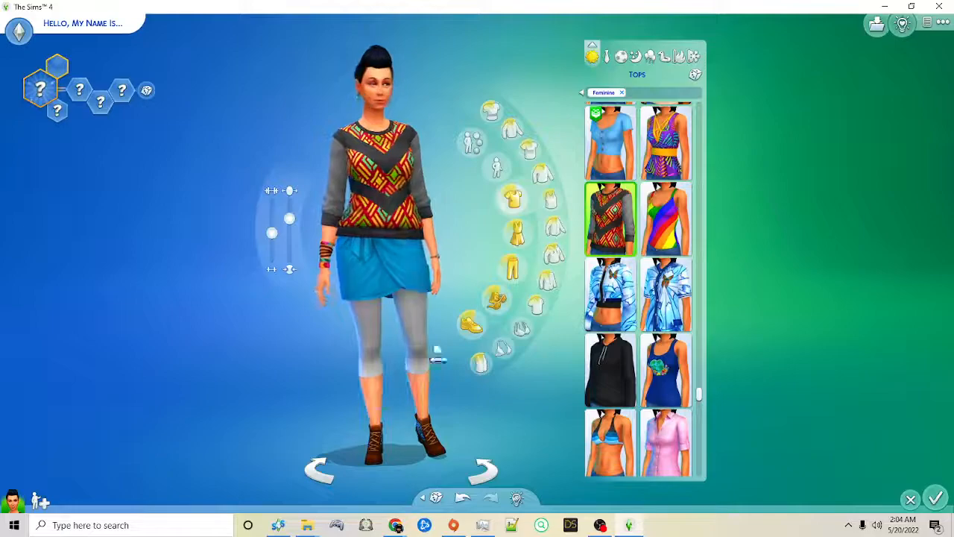
Step: Add the ring with the purple gem from the Feminine rings, and inspect the Sim's finished look from the side and front
left_click(497, 298)
left_click_drag(698, 140, 693, 117)
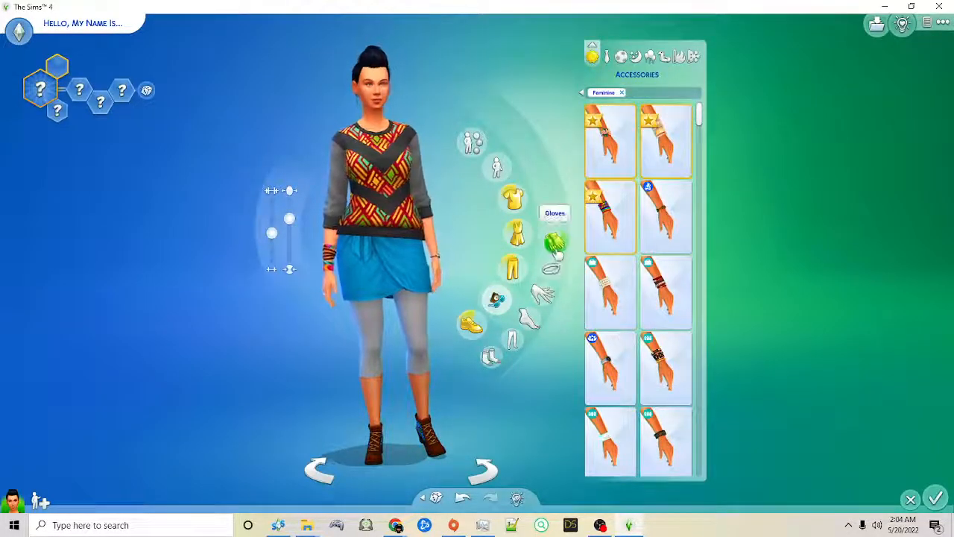
left_click(552, 272)
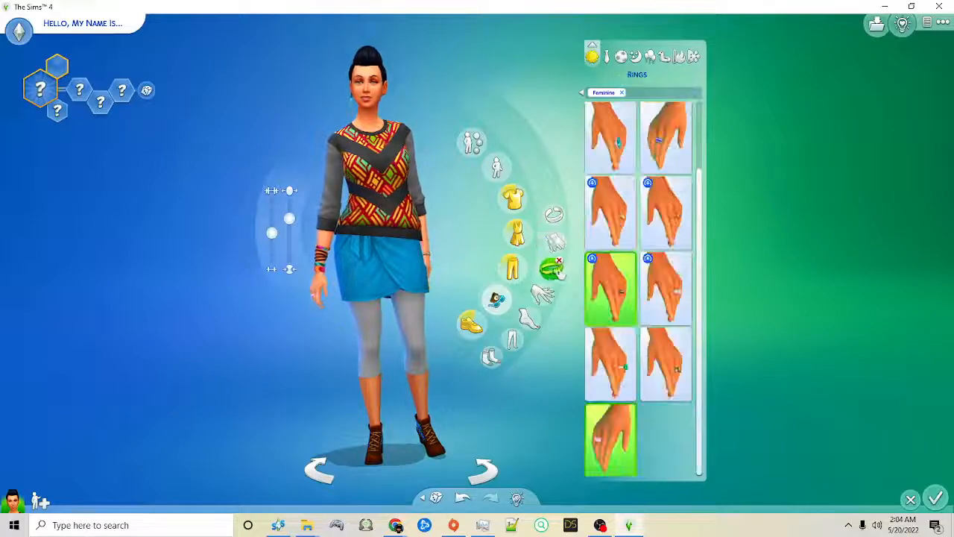
scroll(675, 251, "up", 2)
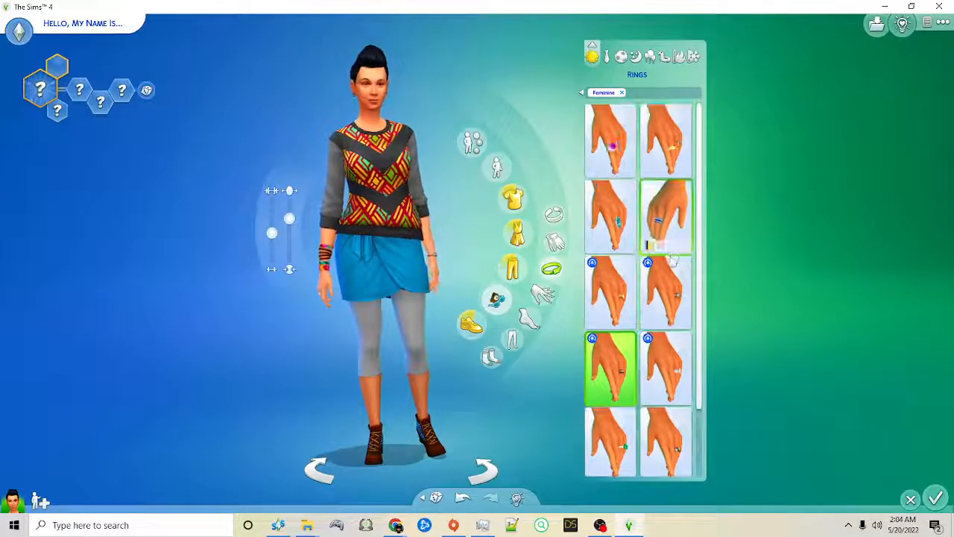
left_click(610, 161)
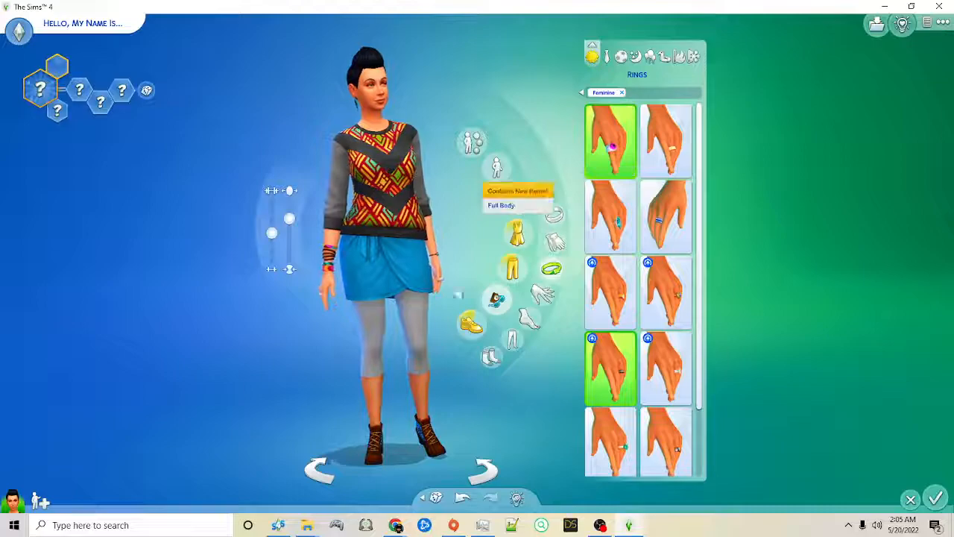
scroll(269, 360, "up", 3)
left_click_drag(478, 394, 478, 395)
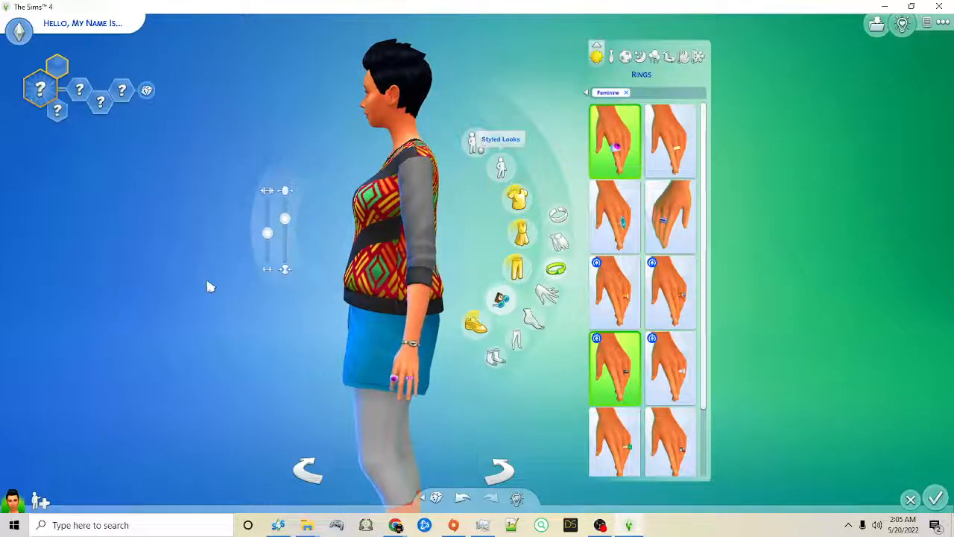
left_click_drag(180, 285, 179, 289)
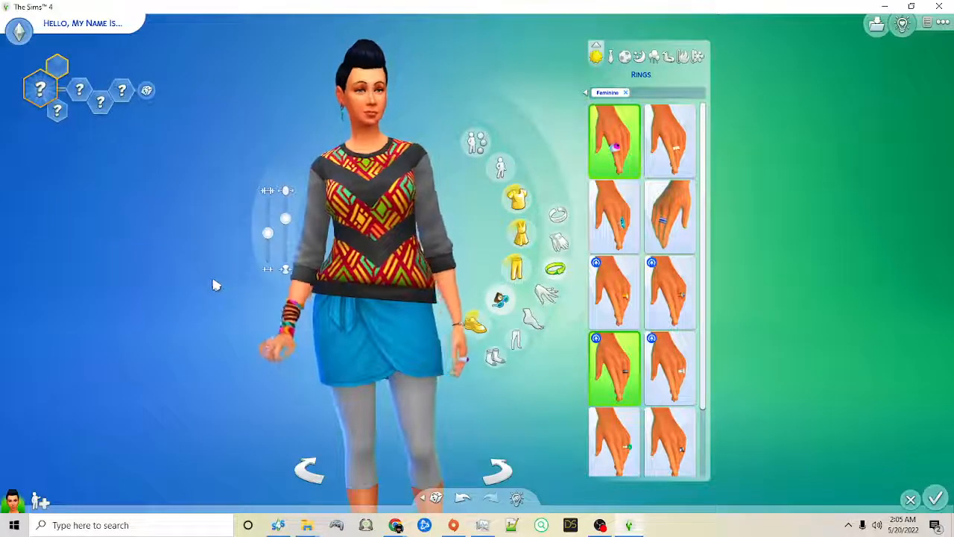
scroll(212, 285, "up", 2)
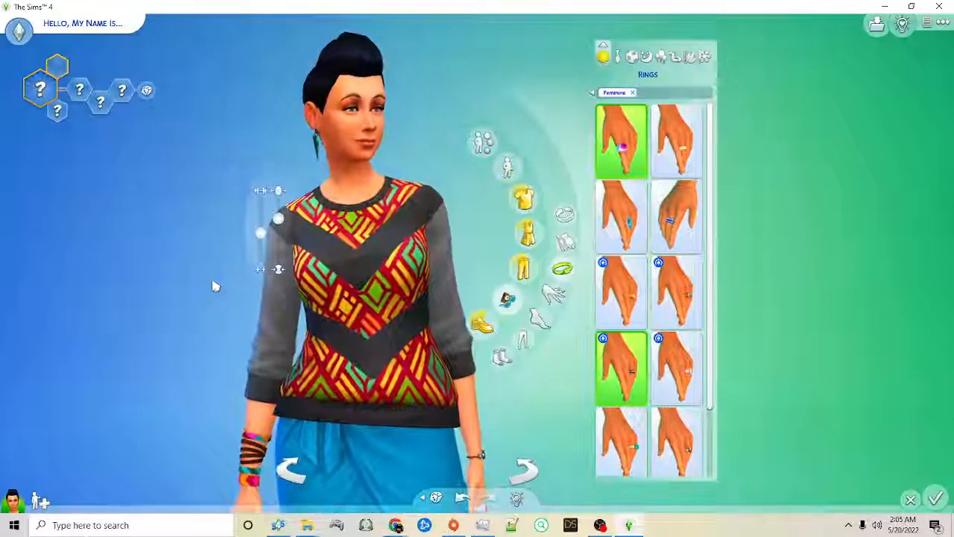
scroll(212, 285, "up", 2)
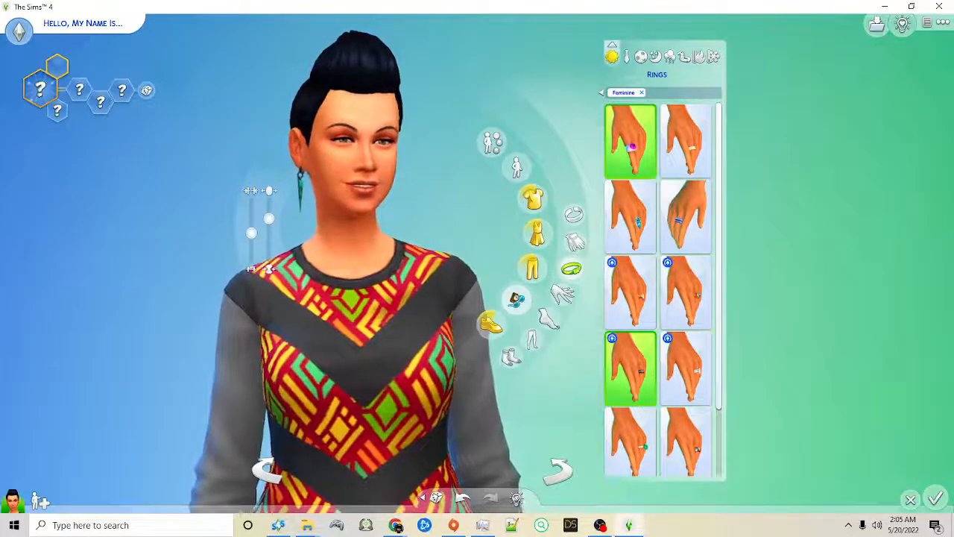